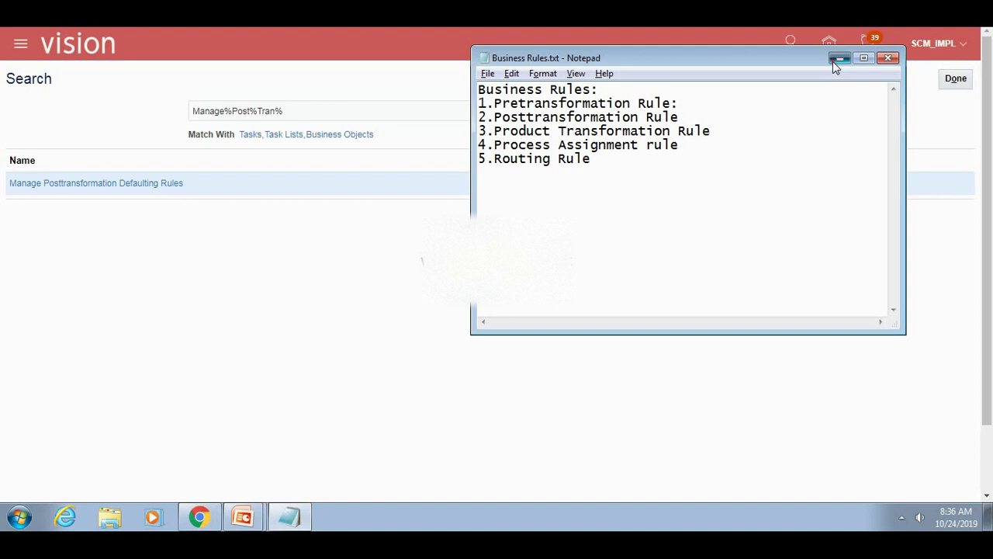
- Minimize the notes window, return to the home page, and open the task search page in Setup and Maintenance
left_click(835, 61)
left_click(829, 45)
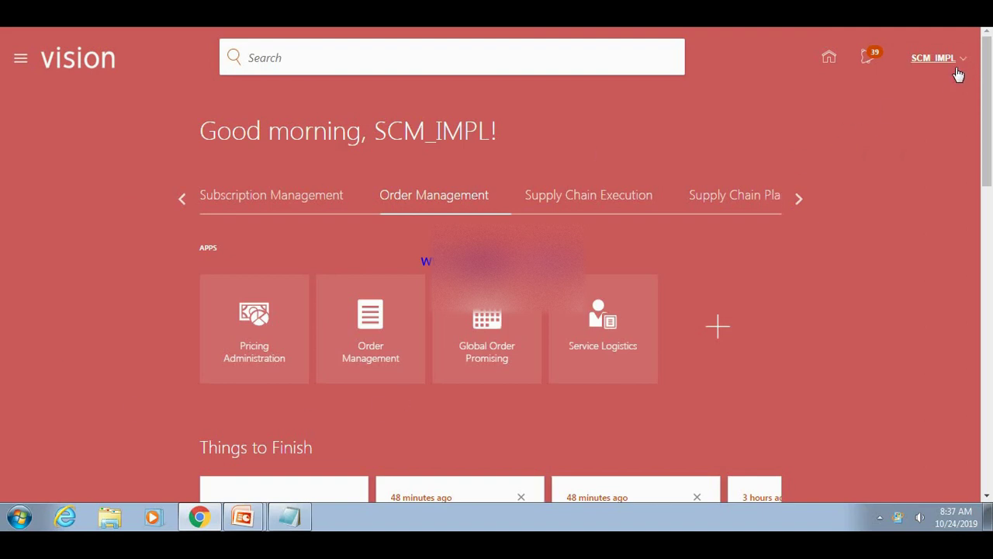
left_click(963, 58)
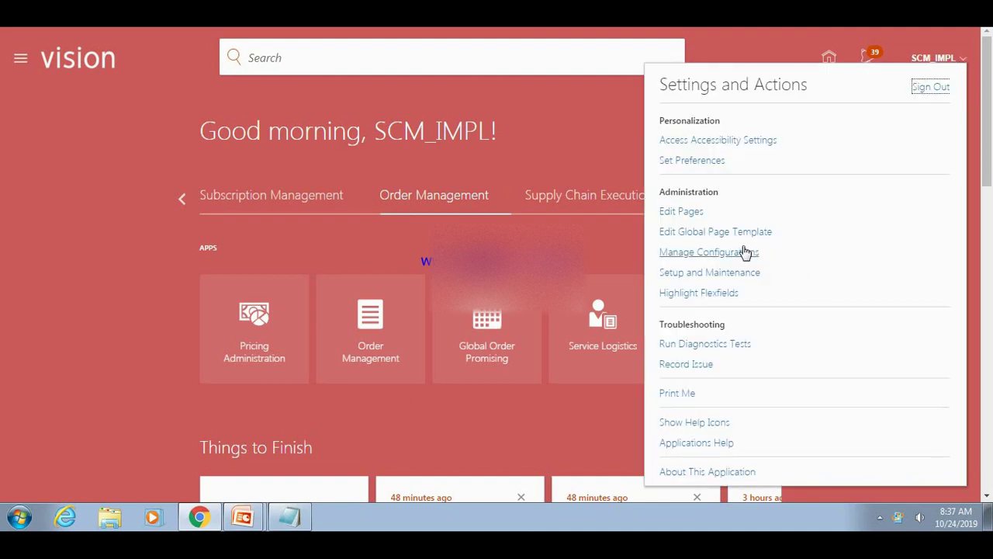
left_click(699, 274)
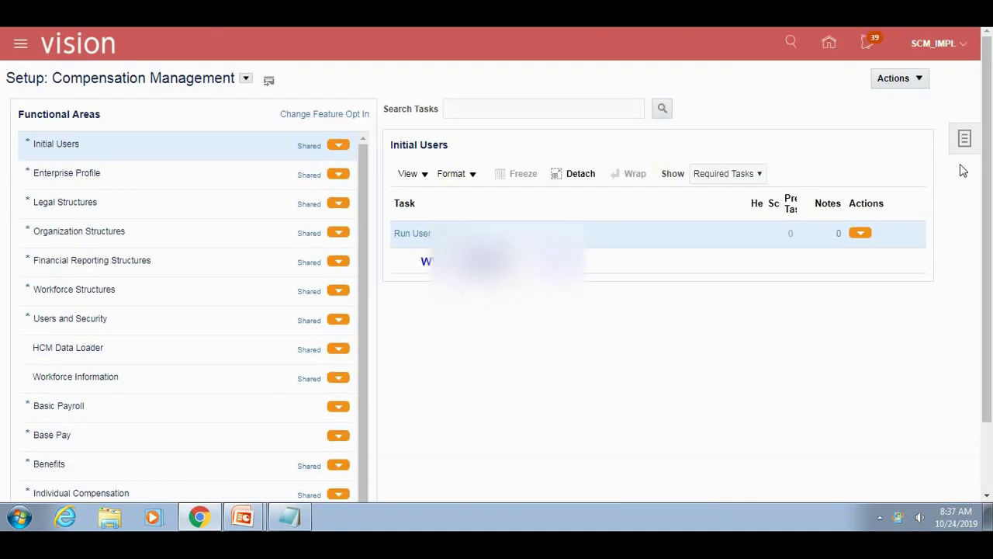
left_click(967, 146)
left_click(861, 205)
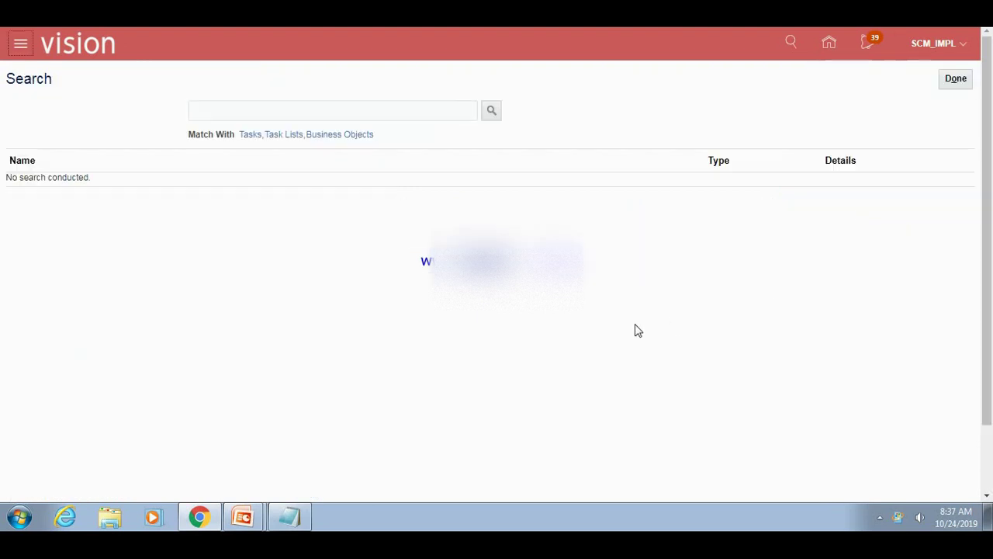
- Search for the task using "Manage%Post%Trans%" and open Manage Posttransformation Defaulting Rules
left_click(278, 111)
type("M")
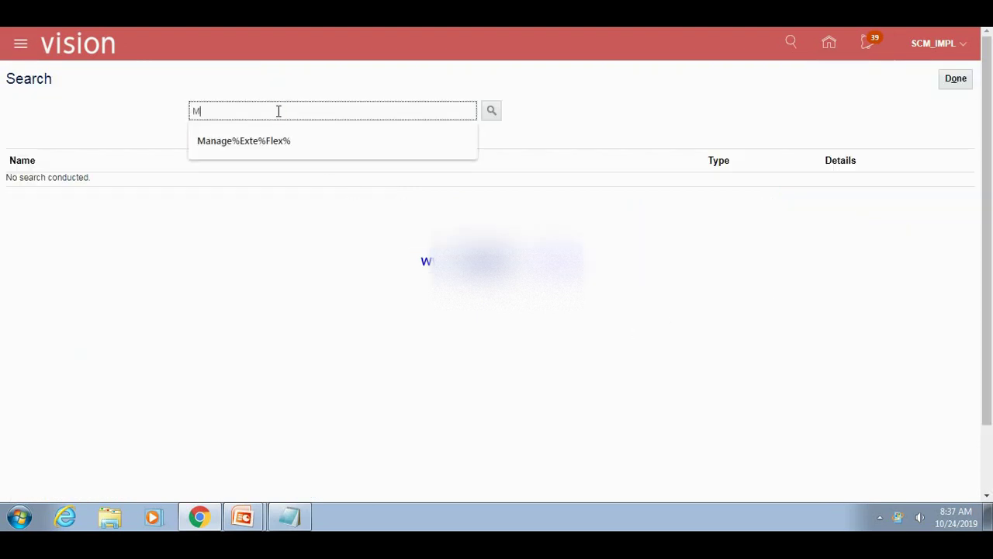
type("anage%Post")
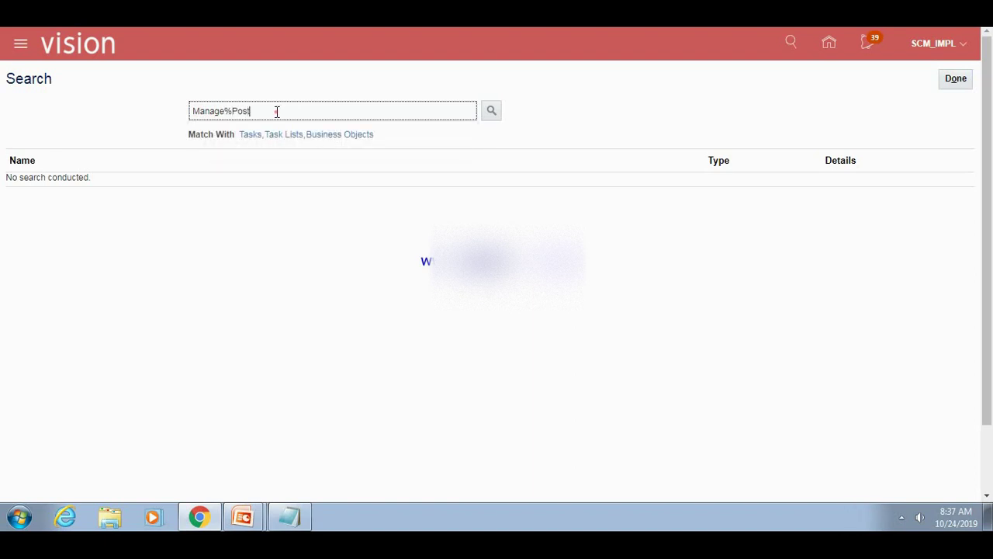
left_click(276, 111)
type("%Trans%")
left_click(492, 113)
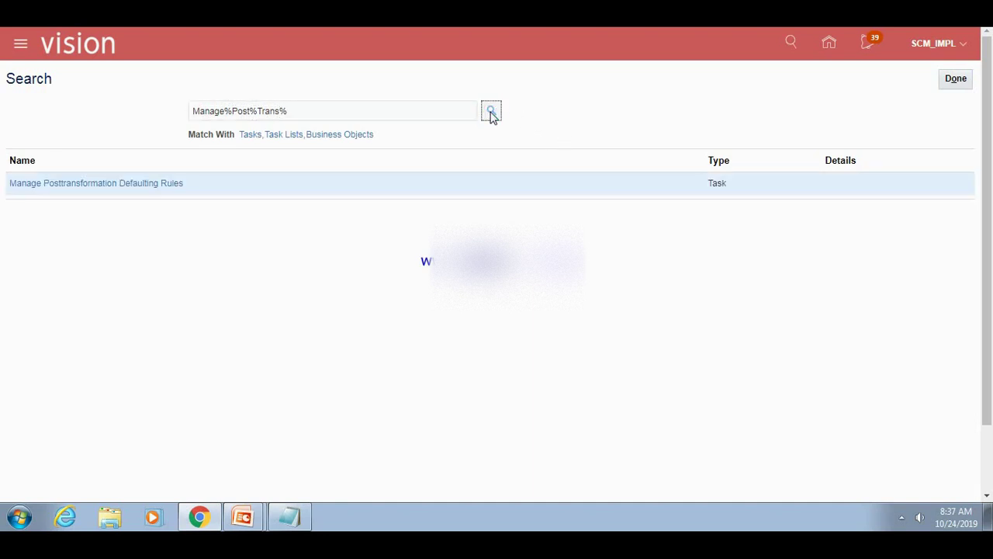
left_click(150, 185)
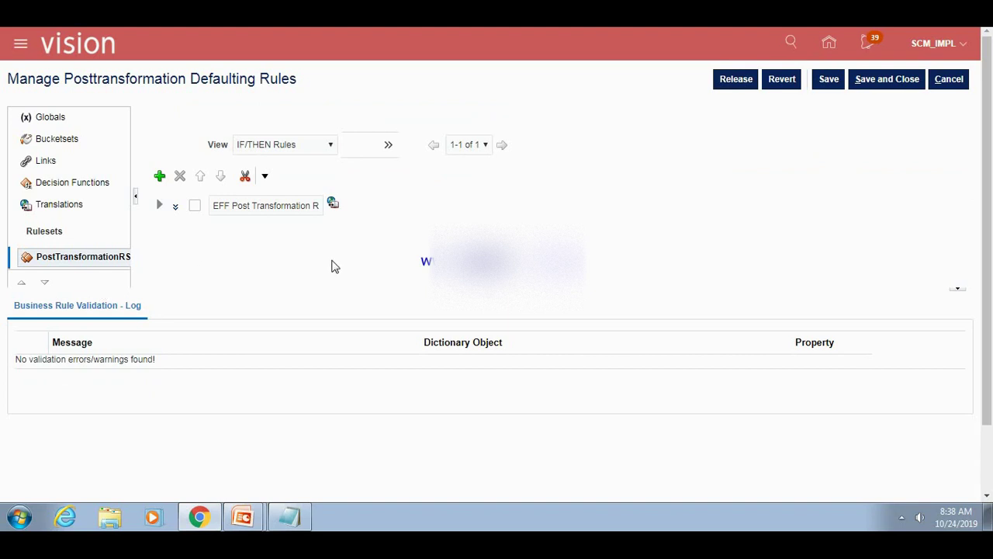
- Add a new rule to the PostTransformationRS ruleset and name it "EFF Update"
left_click(320, 207)
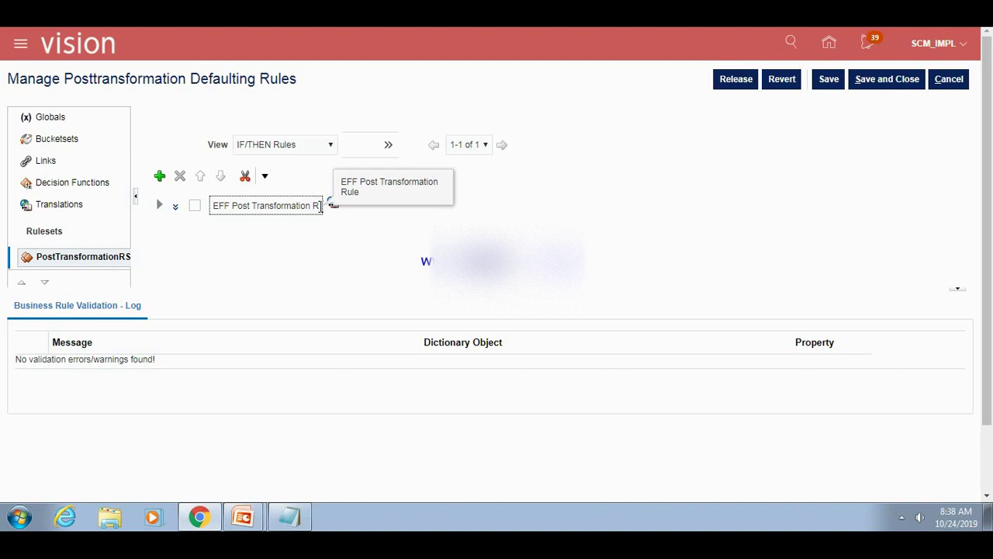
left_click(157, 174)
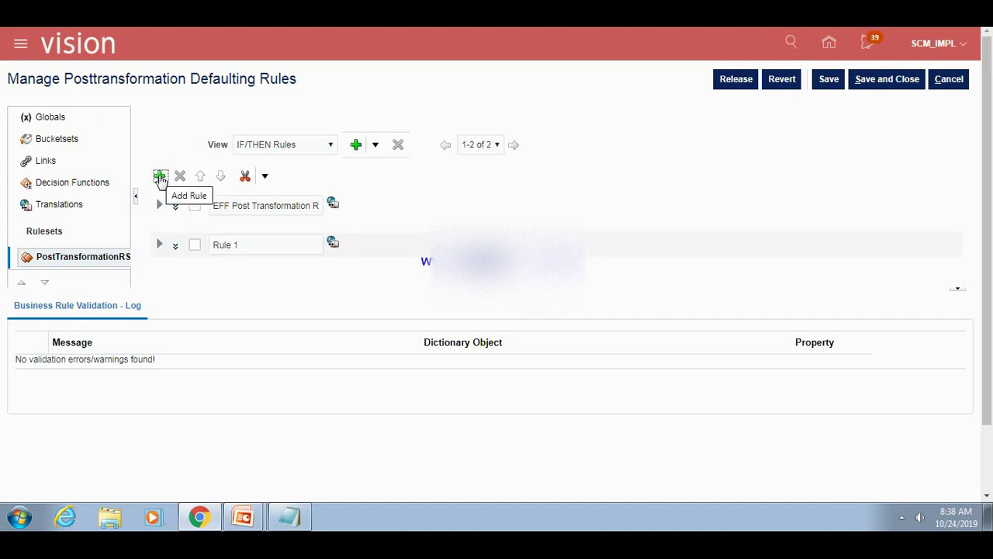
left_click(253, 245)
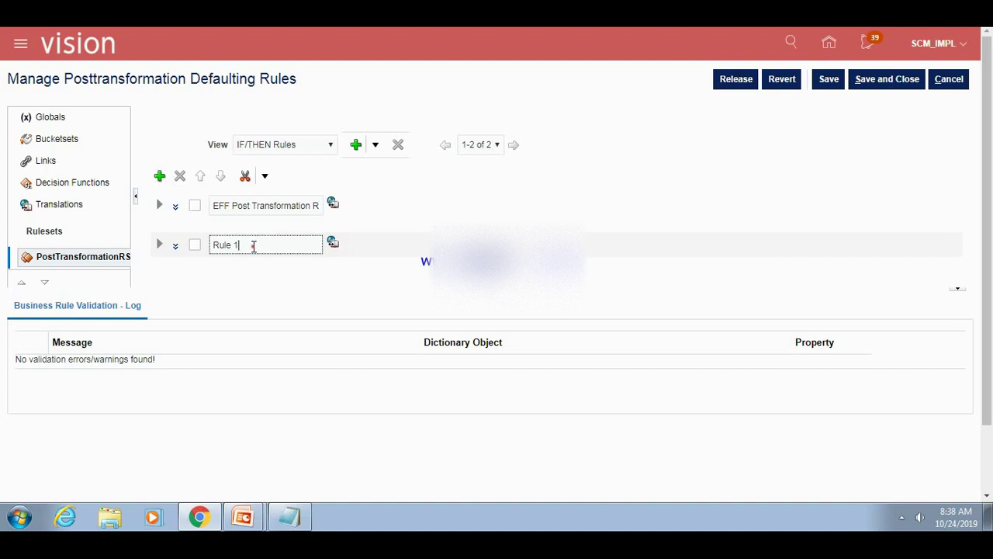
key("BackSpace")
key("BackSpace")
key("BackSpace")
key("BackSpace")
key("BackSpace")
key("BackSpace")
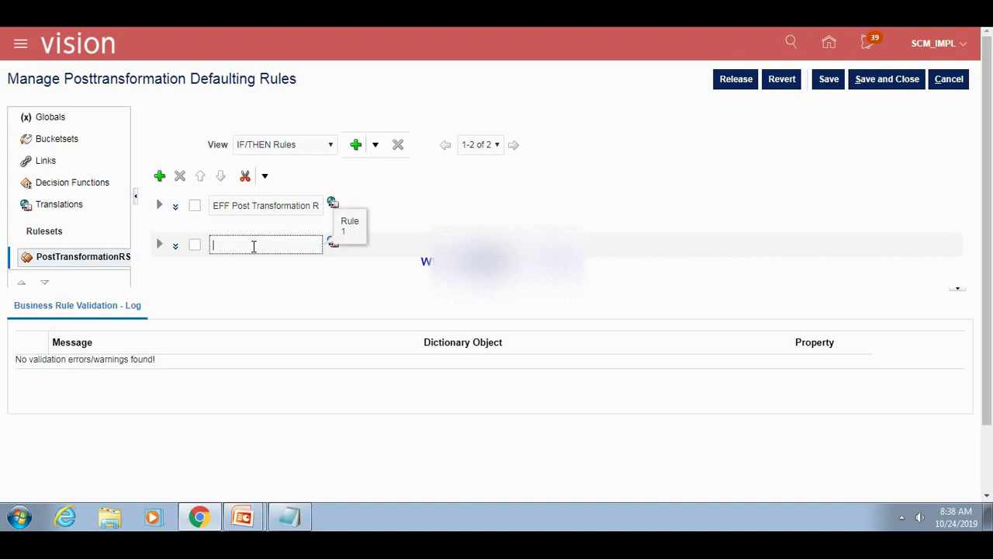
type("EFF Updates")
left_click(268, 279)
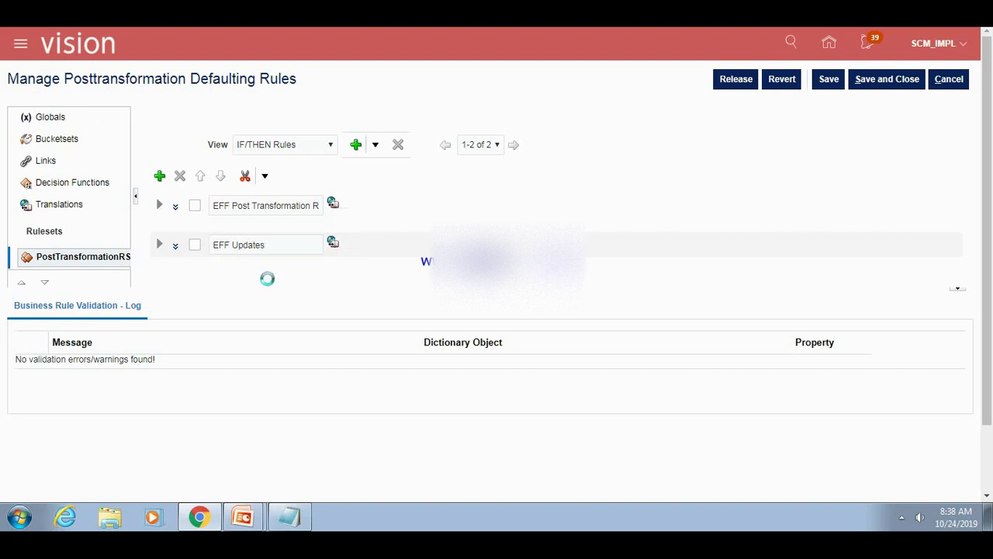
left_click(272, 246)
key("BackSpace")
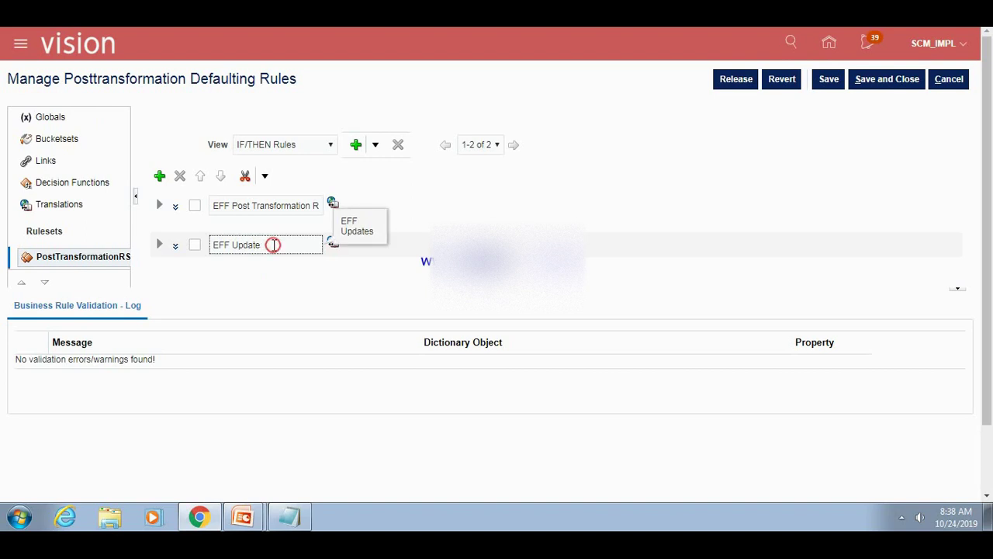
left_click(262, 285)
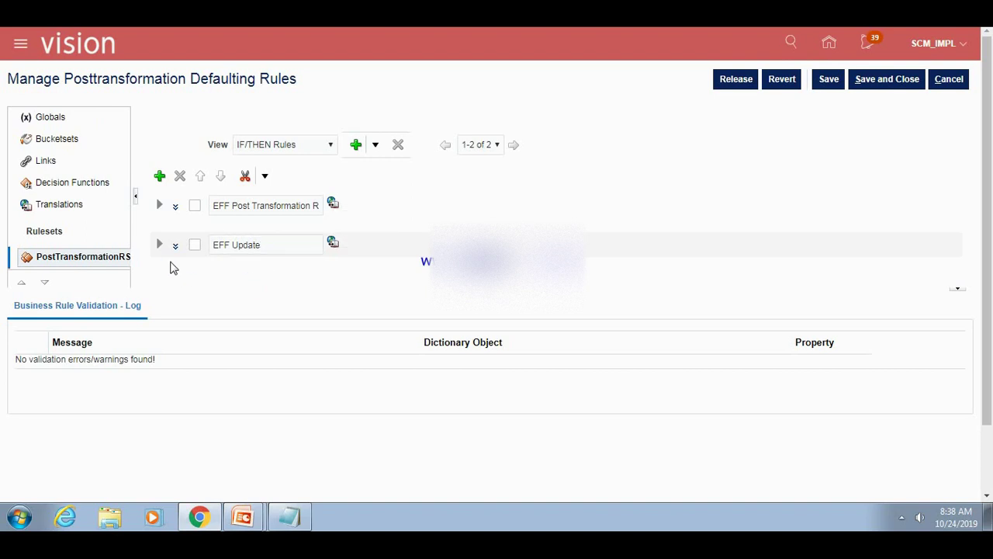
- Expand the EFF Update rule, show its advanced settings, and enable Advanced Mode
left_click(158, 245)
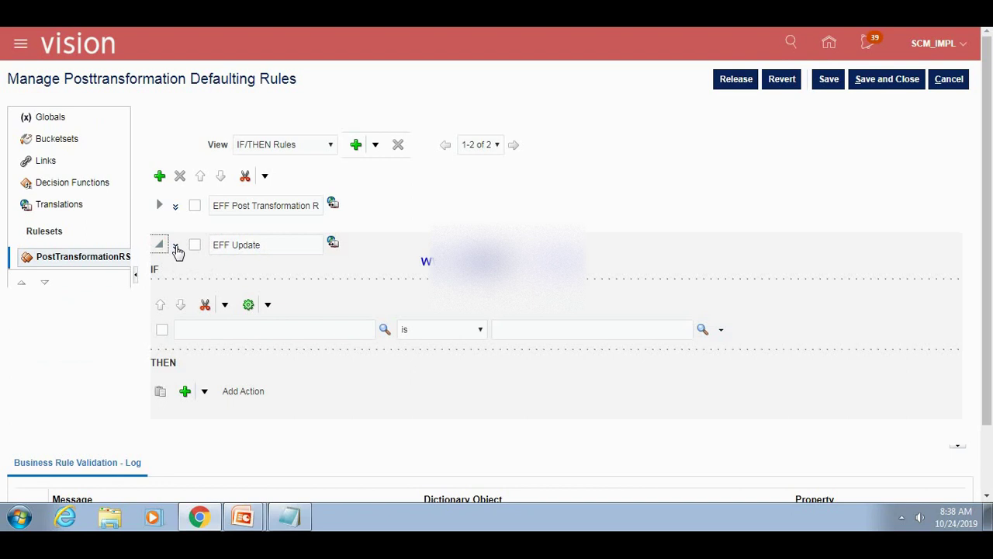
left_click(177, 249)
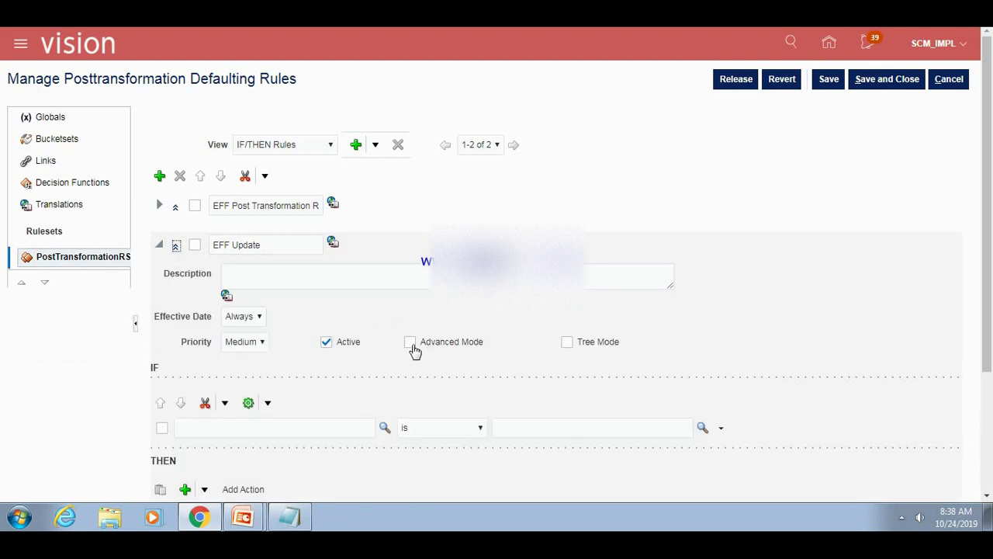
left_click(411, 343)
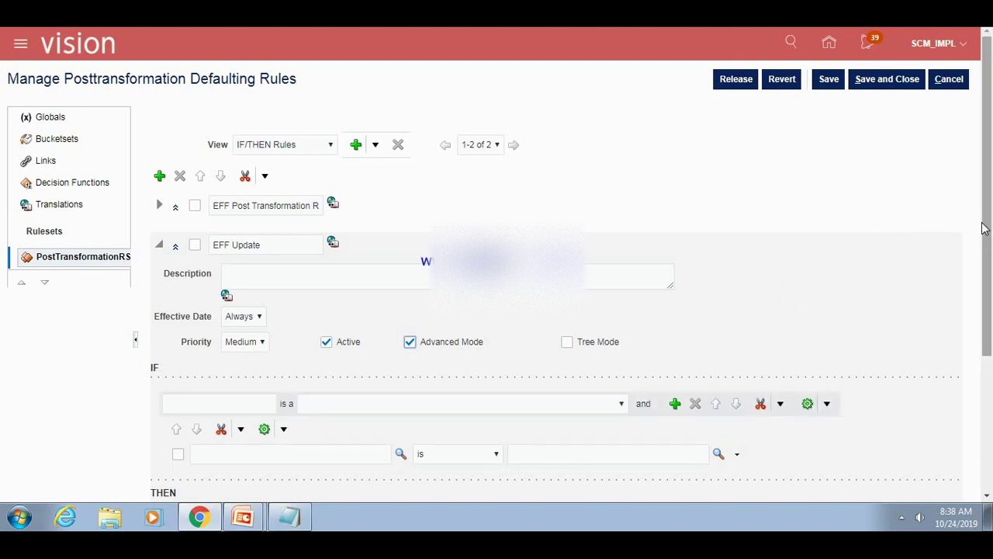
- Define the first IF pattern with variable Var0 as a PostTransformationRules.HeaderVO
left_click_drag(987, 227, 987, 305)
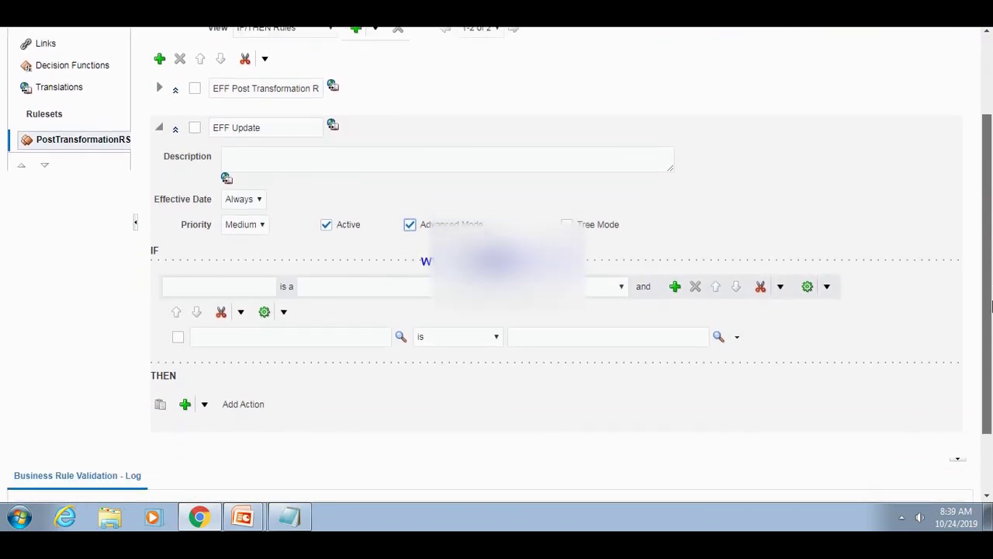
left_click(212, 288)
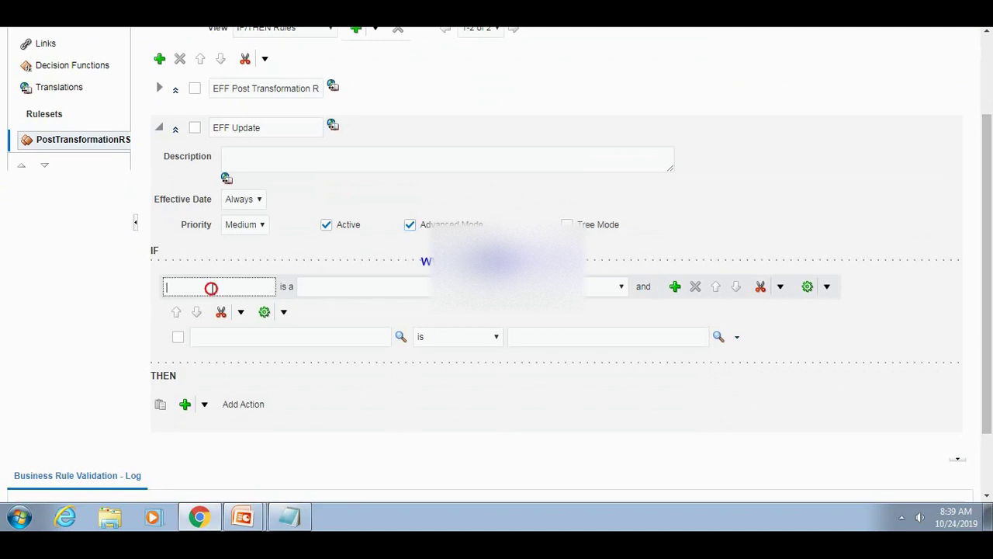
type("Var0")
key("Tab")
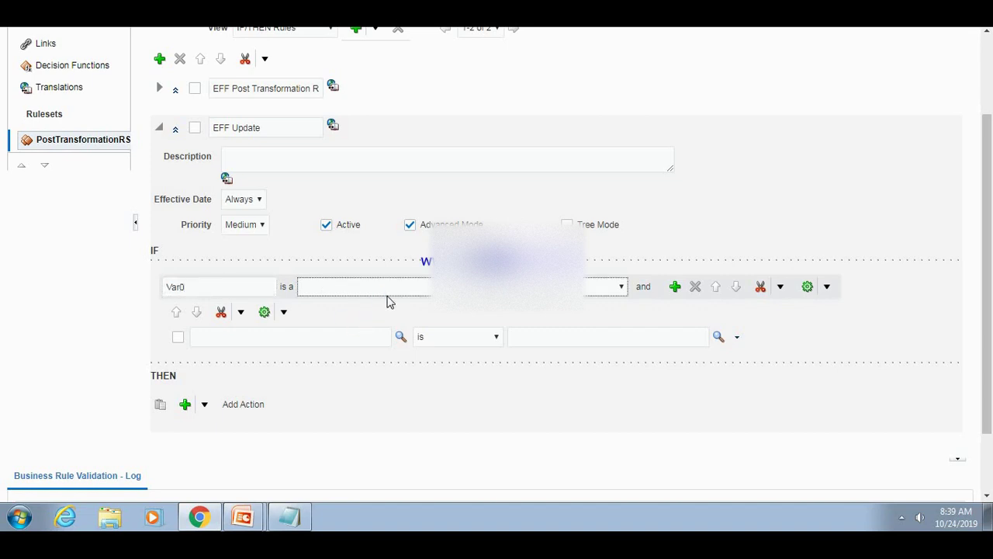
left_click(481, 294)
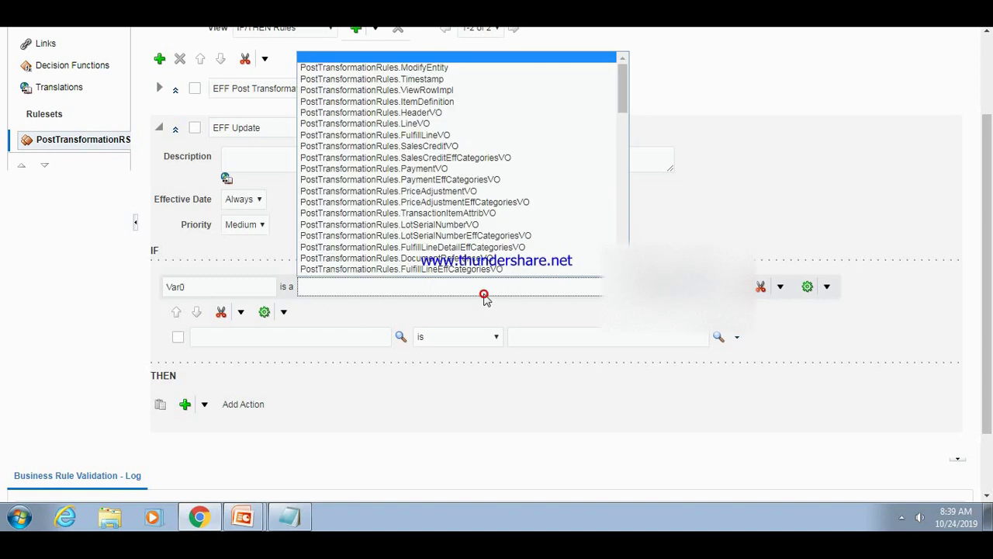
left_click(432, 113)
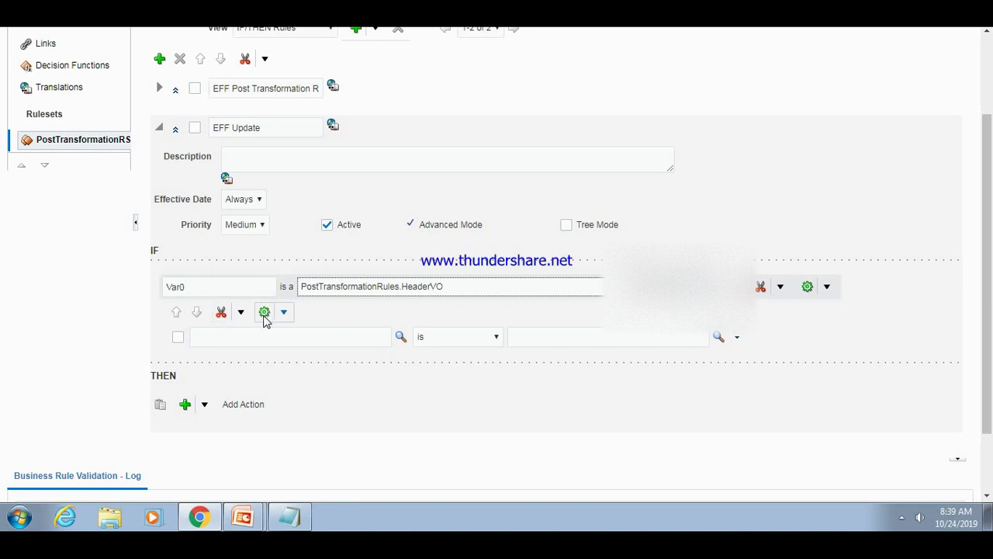
- Cut the empty test row from the Var0 pattern
left_click(178, 340)
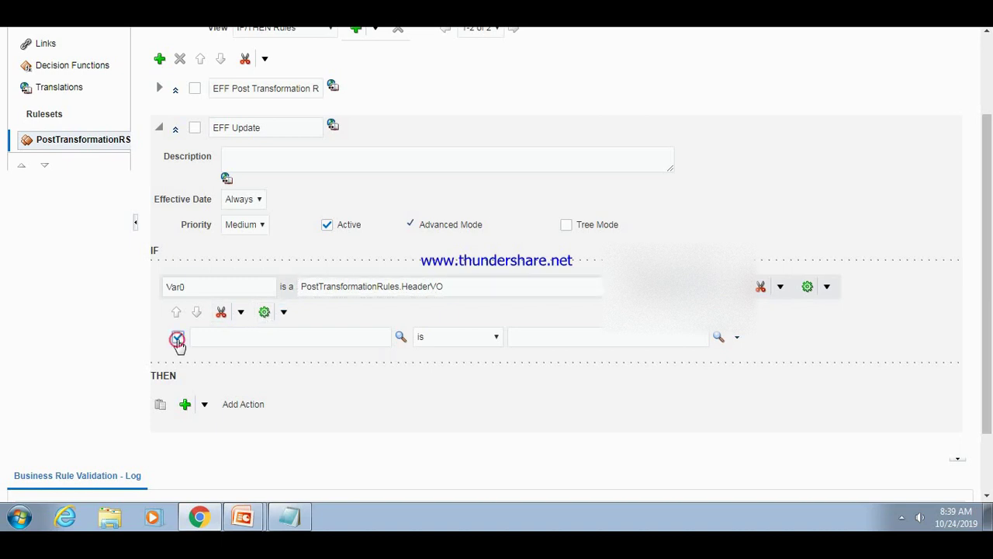
left_click(222, 313)
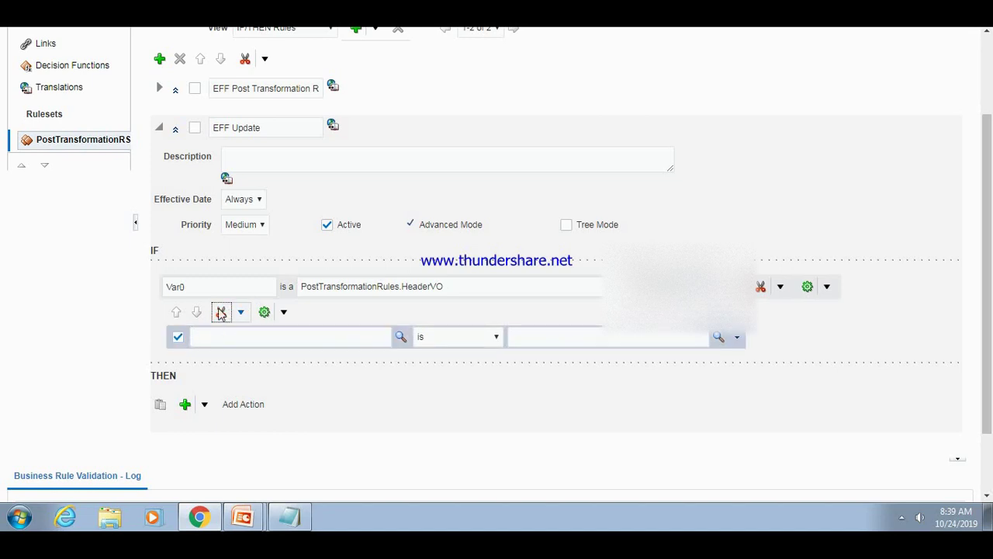
left_click(221, 312)
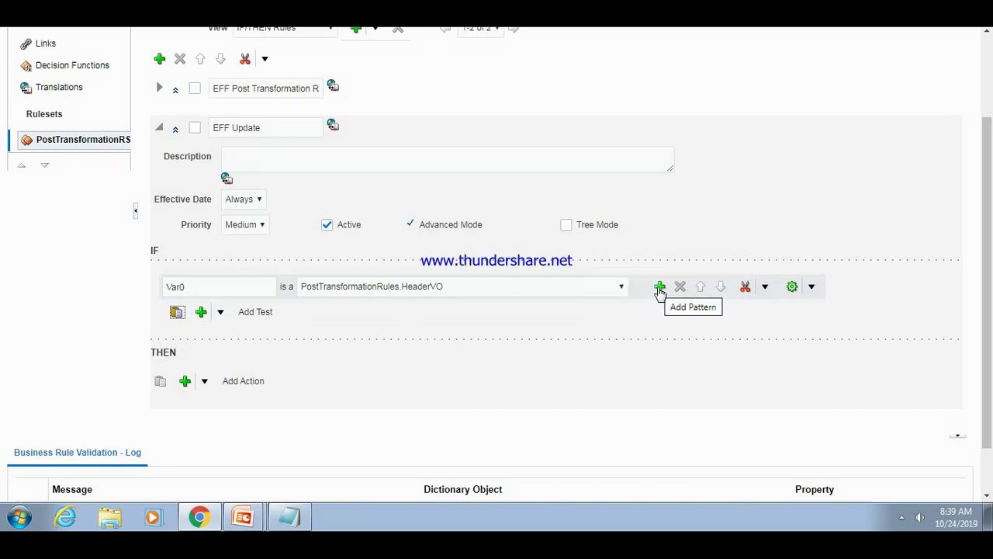
- Add a second IF pattern with variable Timestamp as a PostTransformationRules.Timestamp
left_click(660, 287)
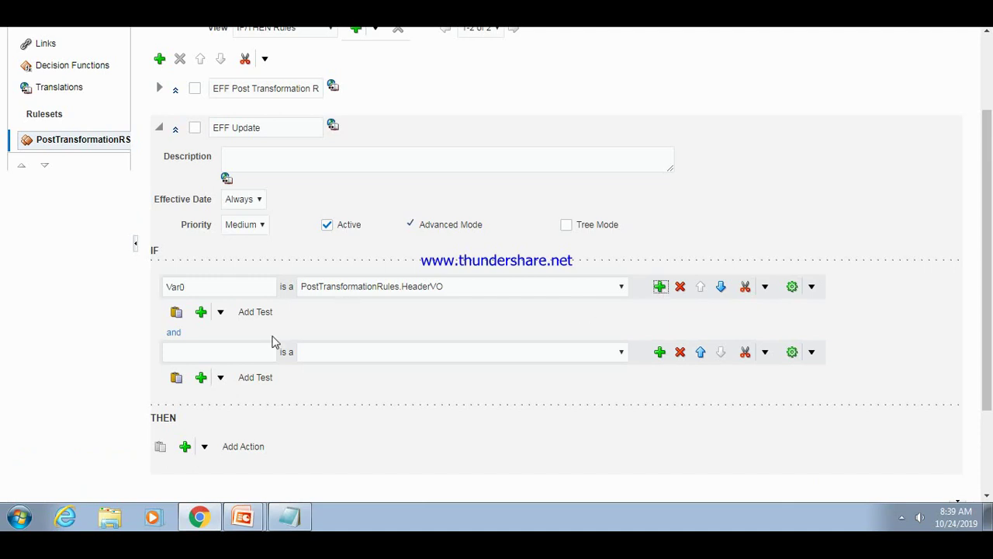
left_click(202, 351)
type("Ti")
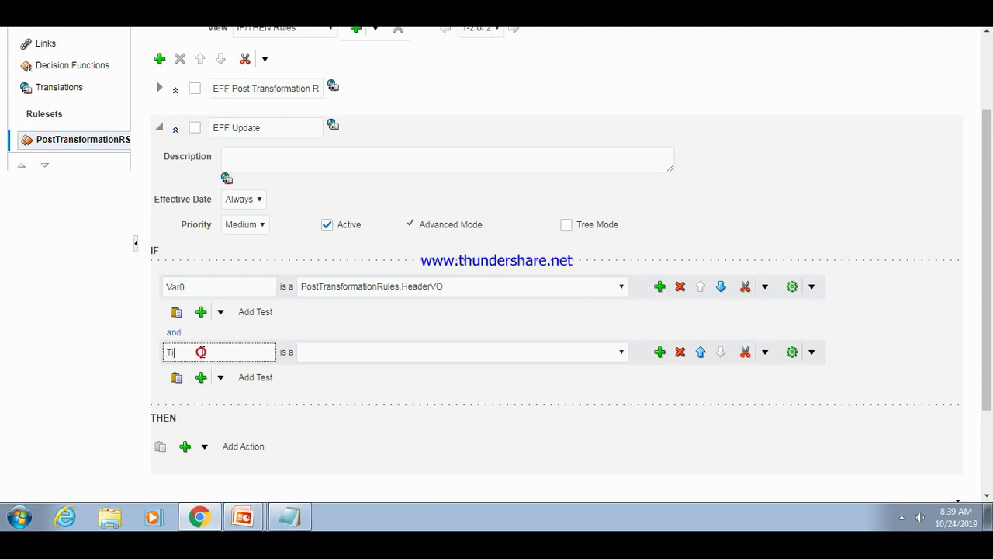
type("mestamp")
key("Tab")
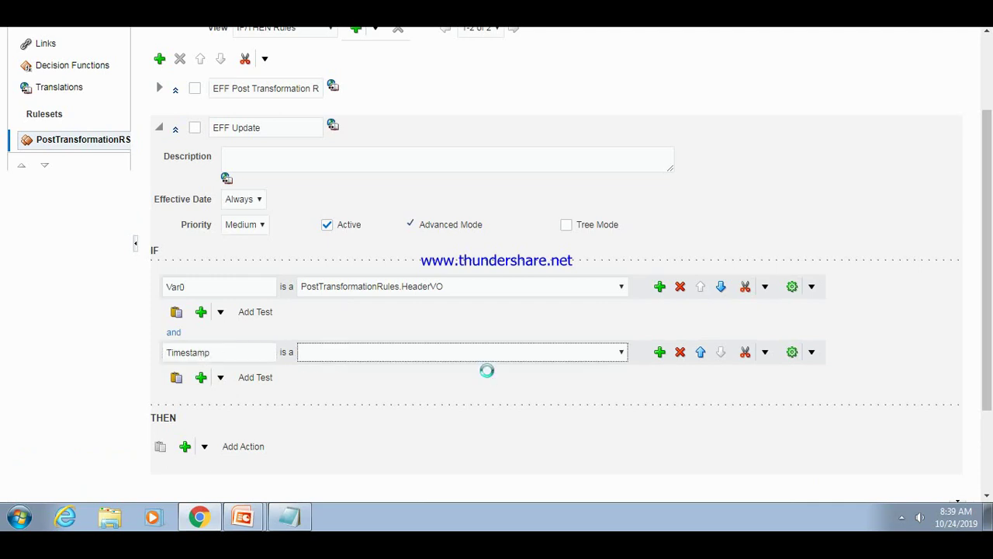
left_click(623, 355)
left_click(621, 354)
left_click(624, 355)
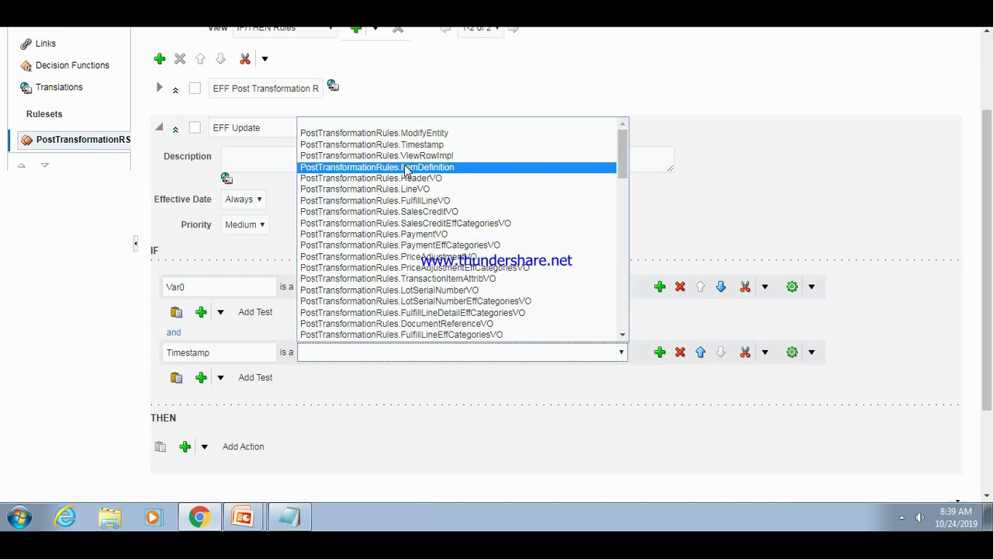
left_click(421, 143)
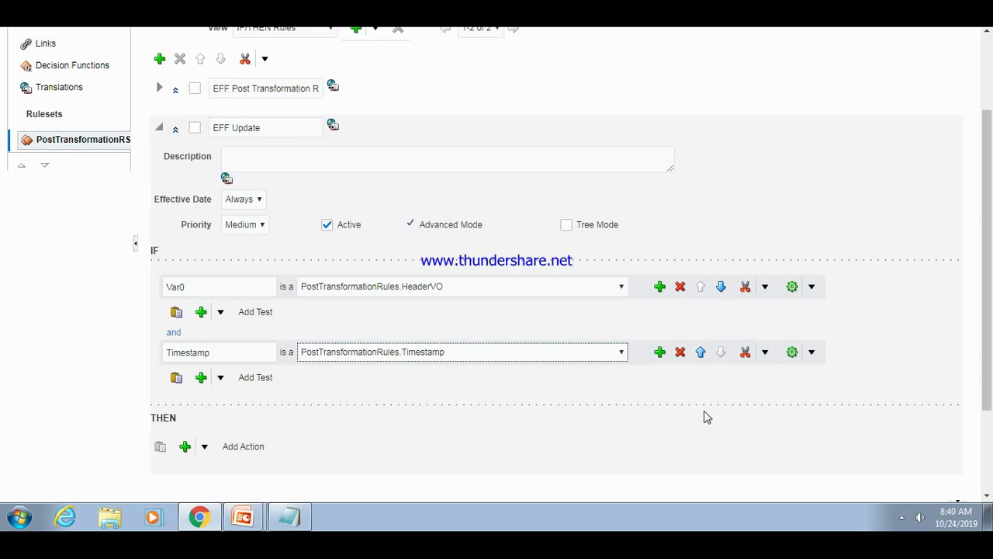
- Add a third IF pattern with variable Var1 as a PostTransformationRules.LineVO
left_click(660, 357)
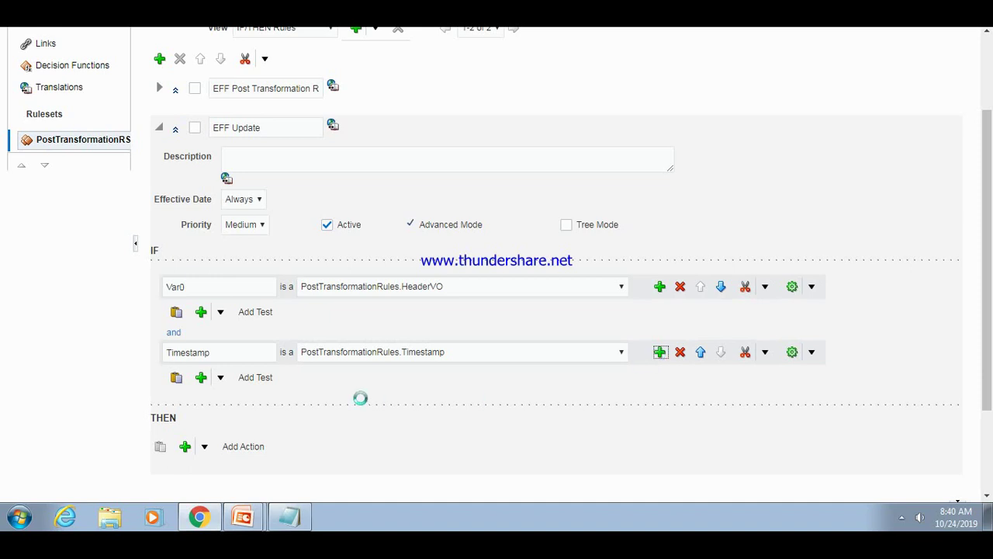
left_click(181, 417)
type("Var1")
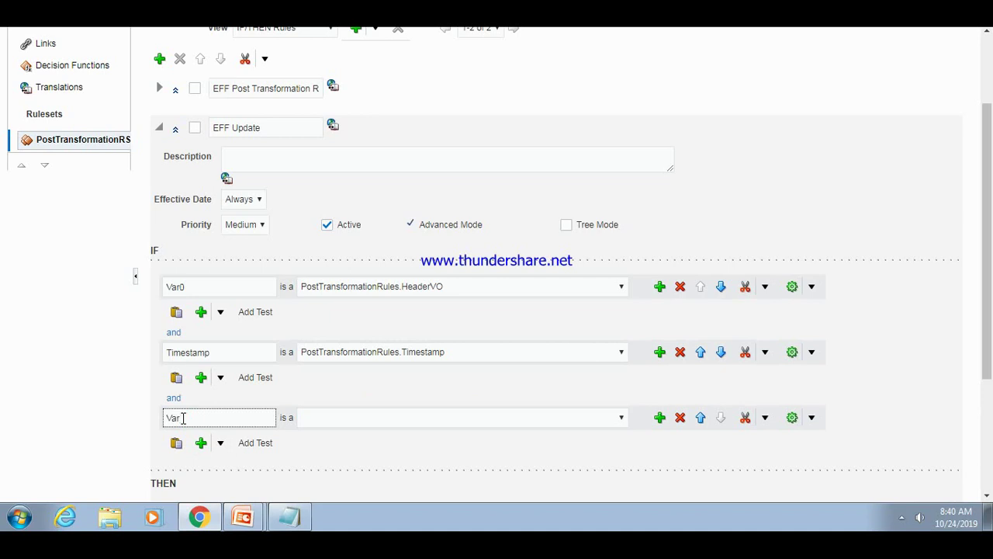
key("Tab")
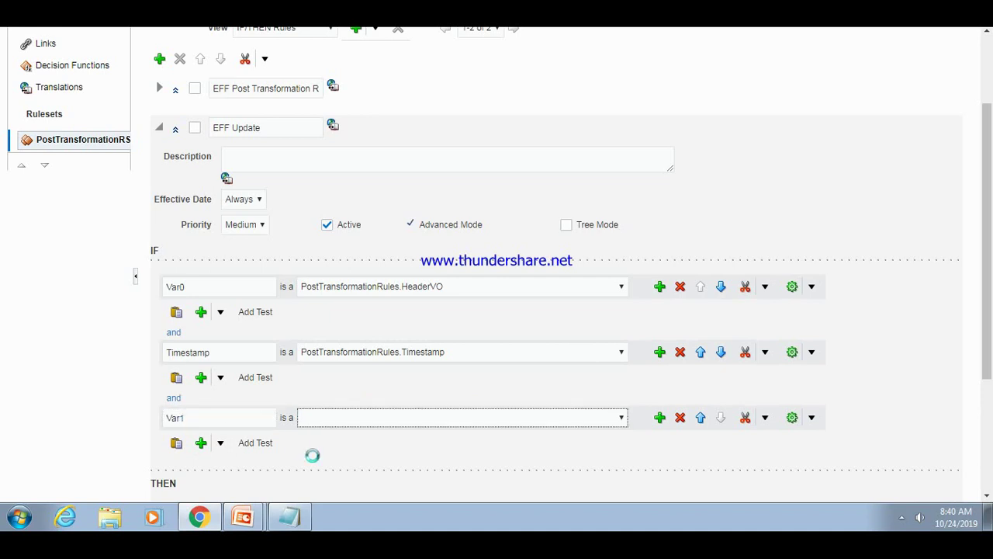
left_click(620, 418)
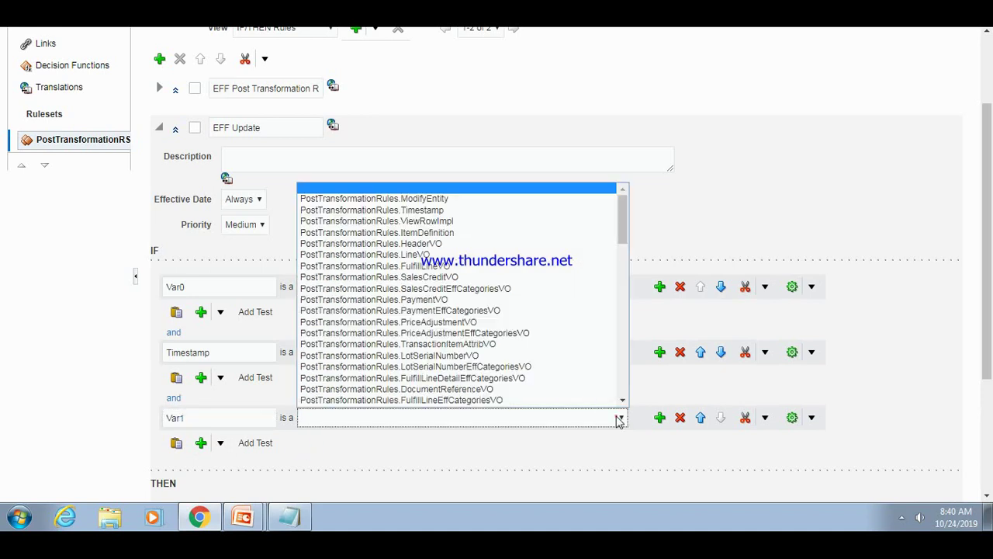
left_click(429, 256)
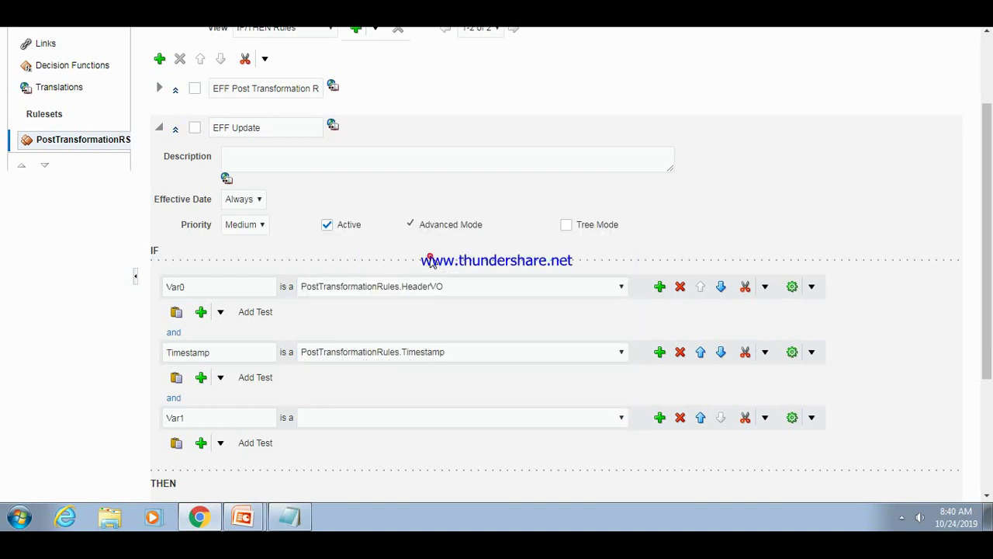
left_click(618, 419)
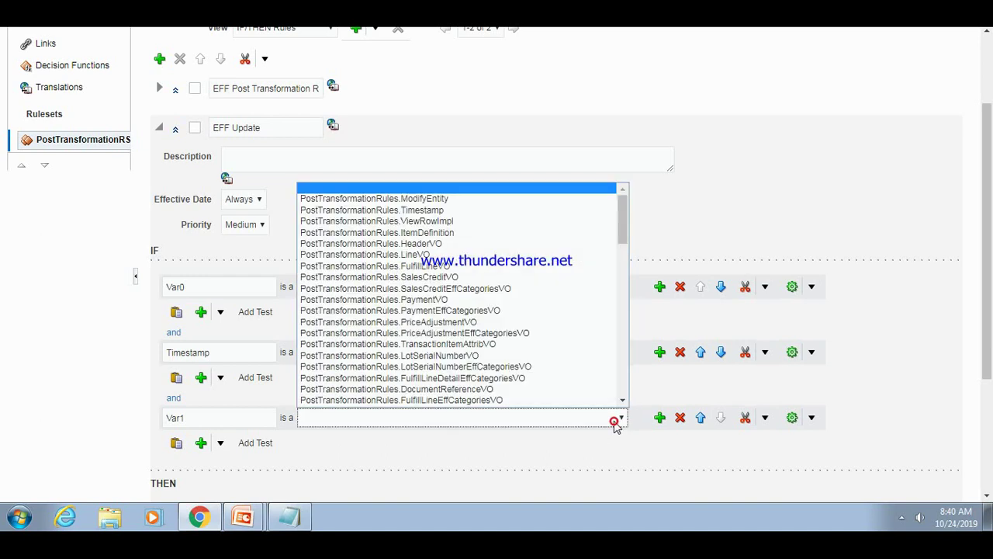
left_click(425, 256)
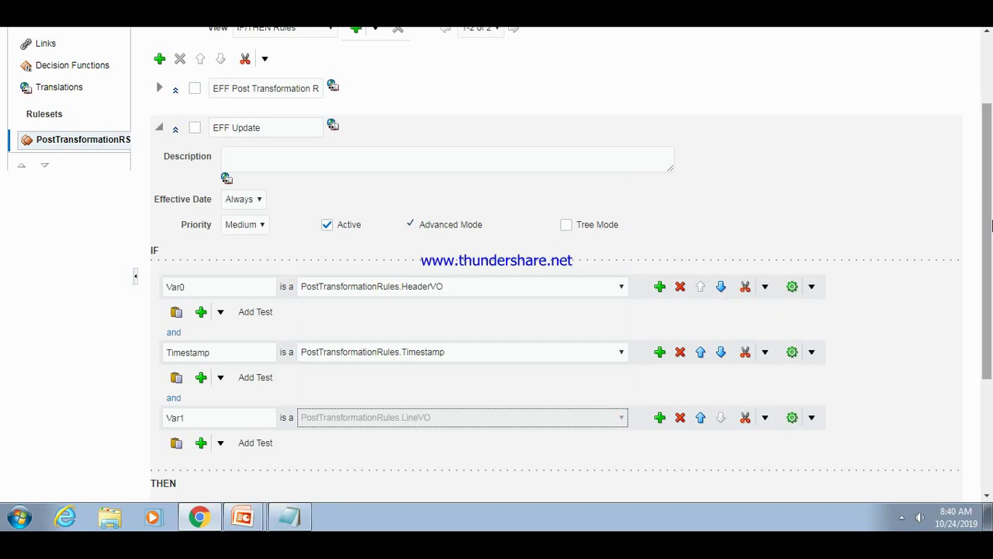
- Add a test to the Var1 pattern requiring that Var0.OrderLine isn't null
left_click_drag(990, 229, 990, 339)
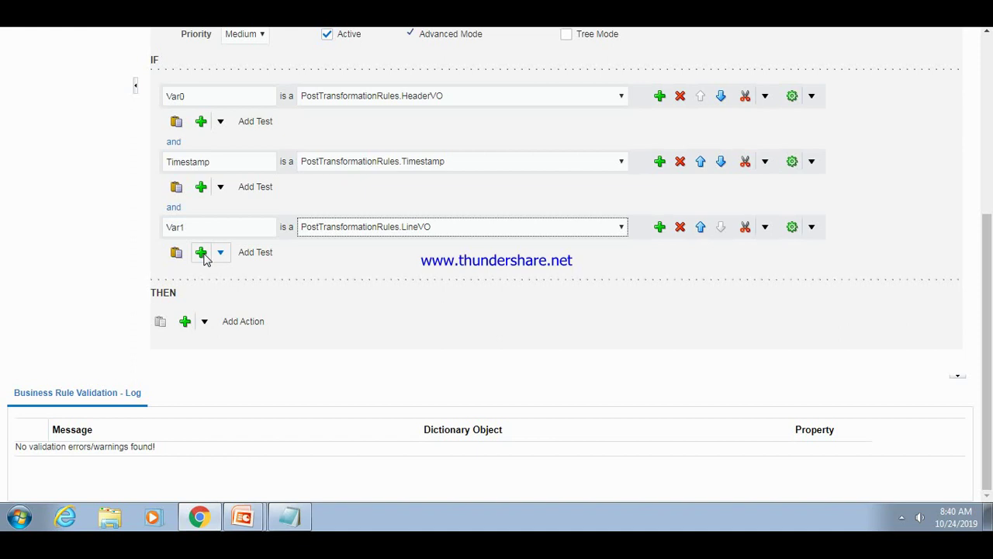
left_click(664, 221)
left_click(201, 253)
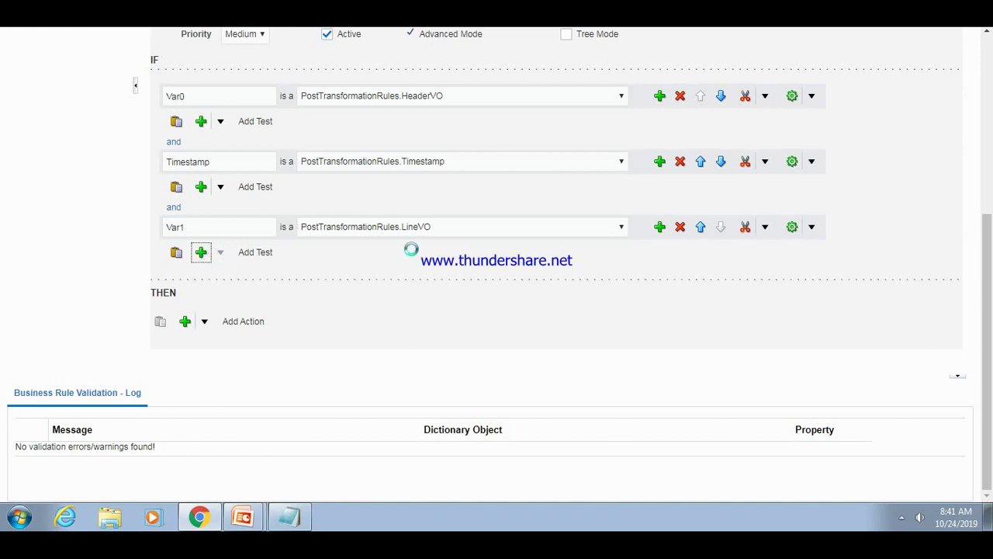
left_click(269, 281)
type("Var")
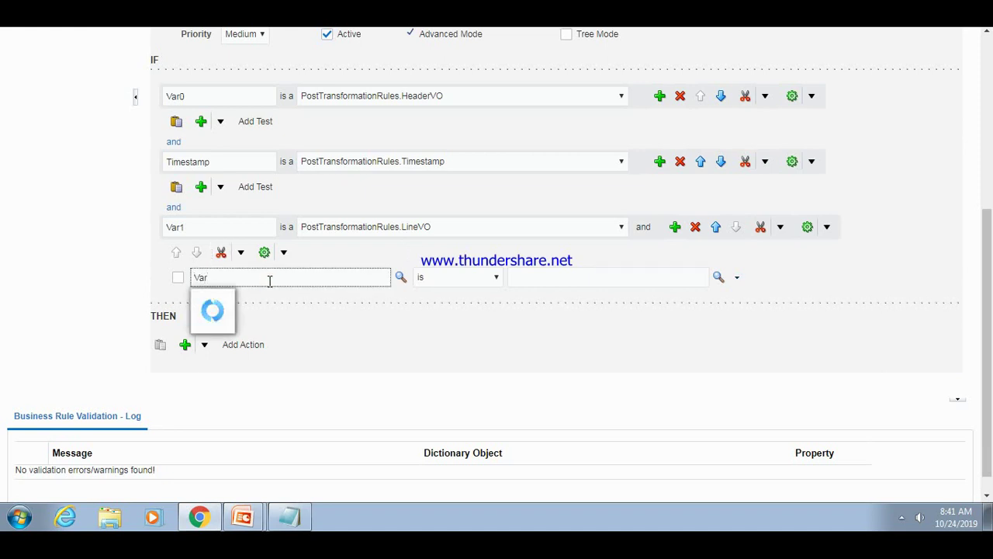
type("0.order")
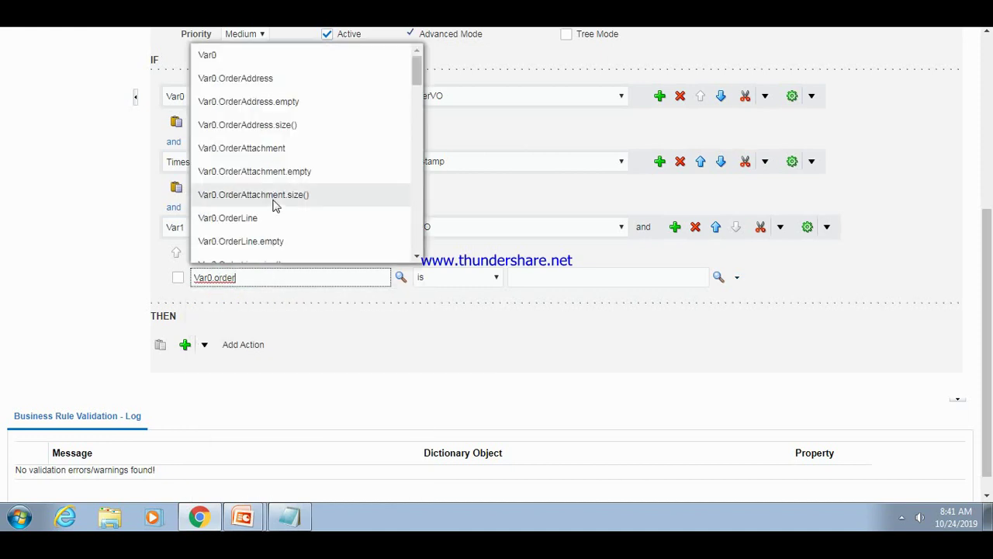
left_click(249, 219)
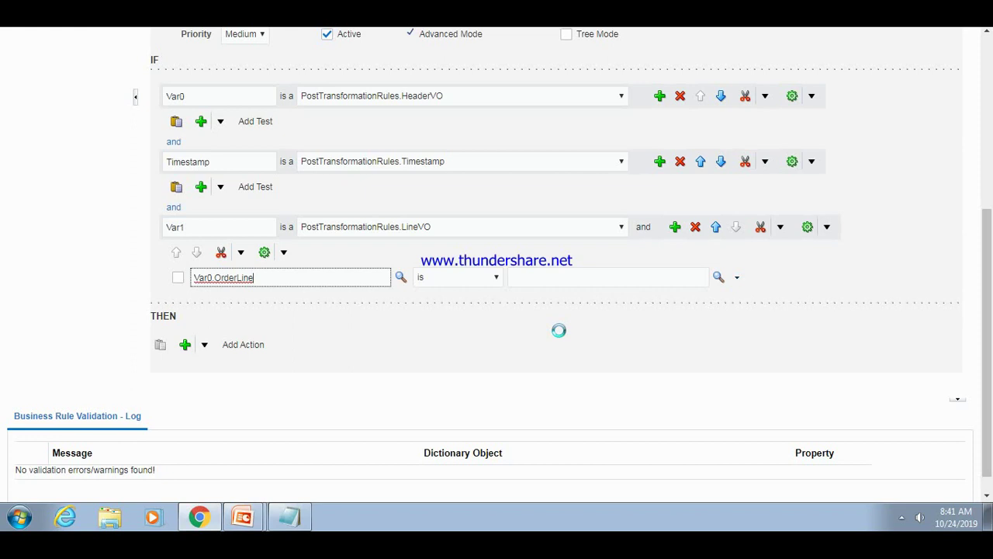
left_click(497, 277)
left_click(446, 303)
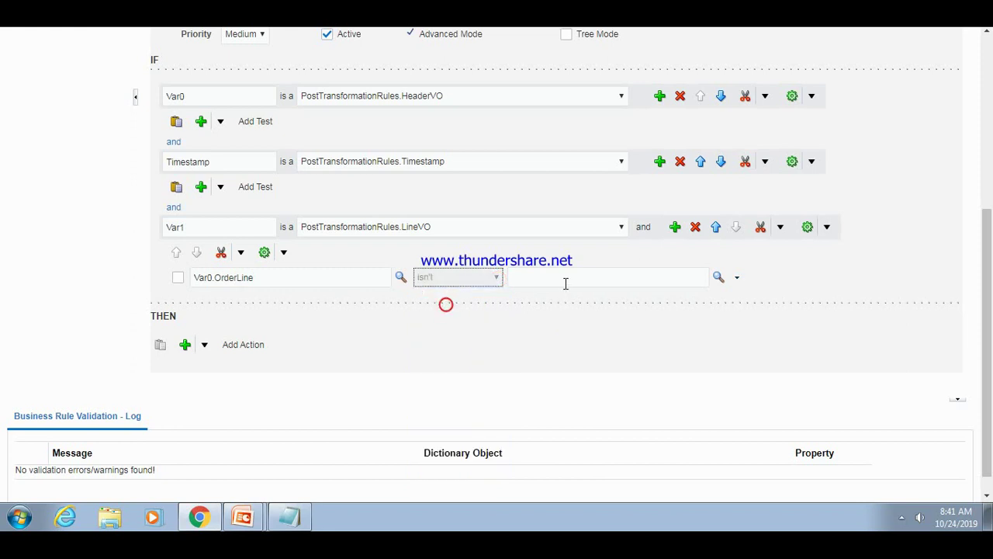
left_click(564, 278)
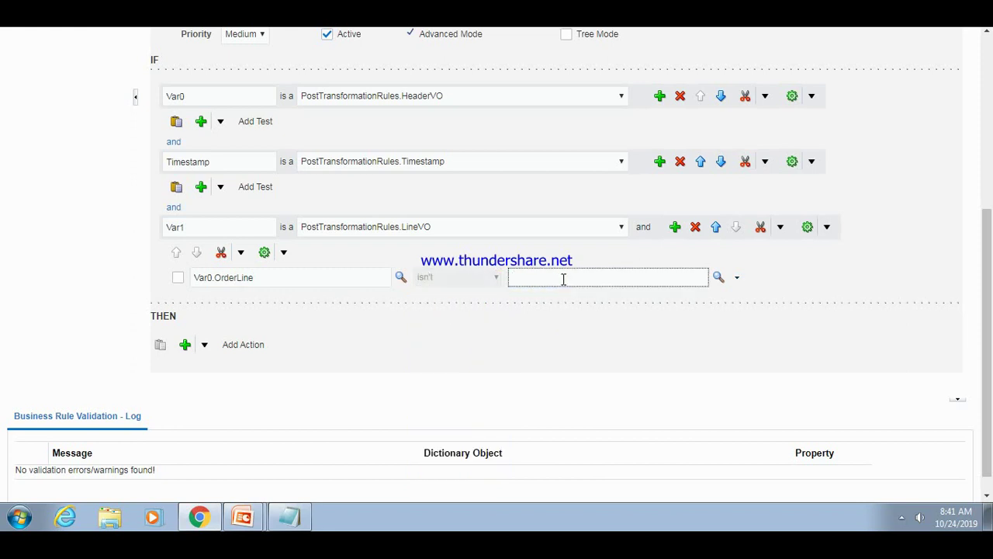
type("nul")
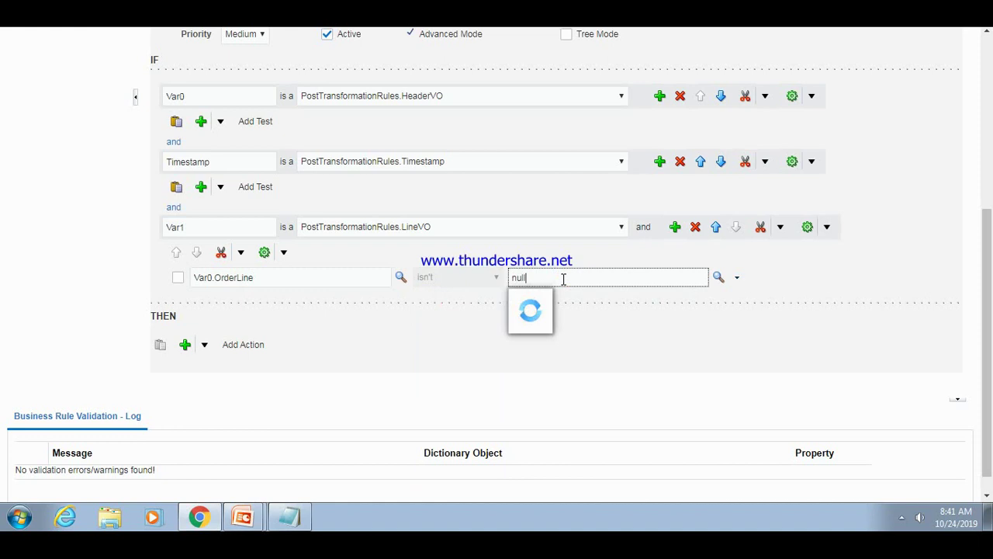
type("l")
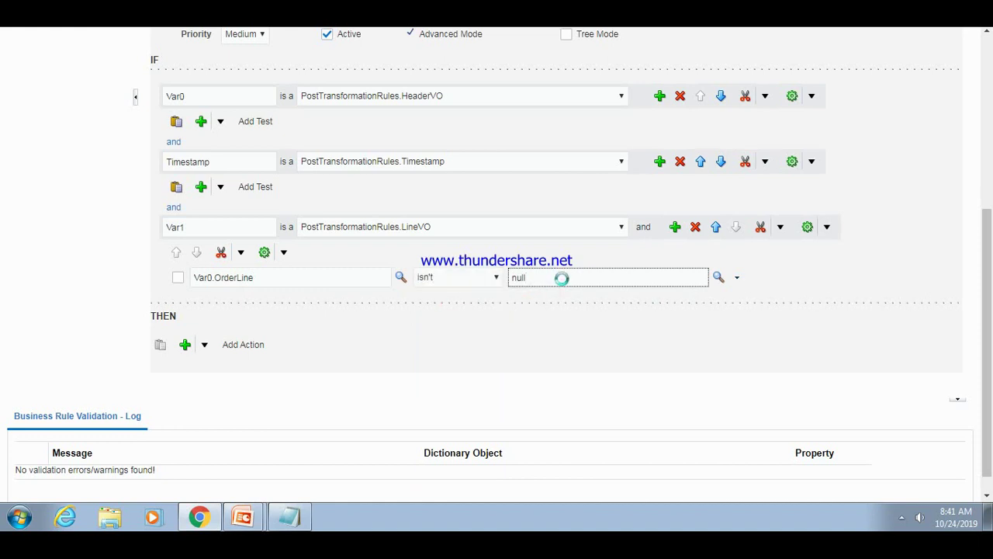
left_click(556, 315)
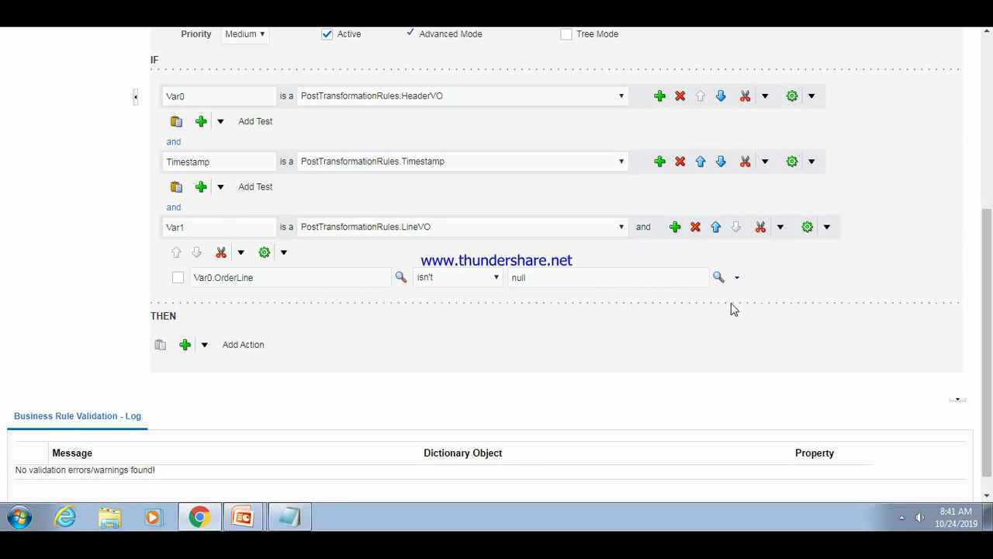
- Add a second simple test to the Var1 pattern on Var0.OrderLine with the RL.contains operator
left_click(737, 280)
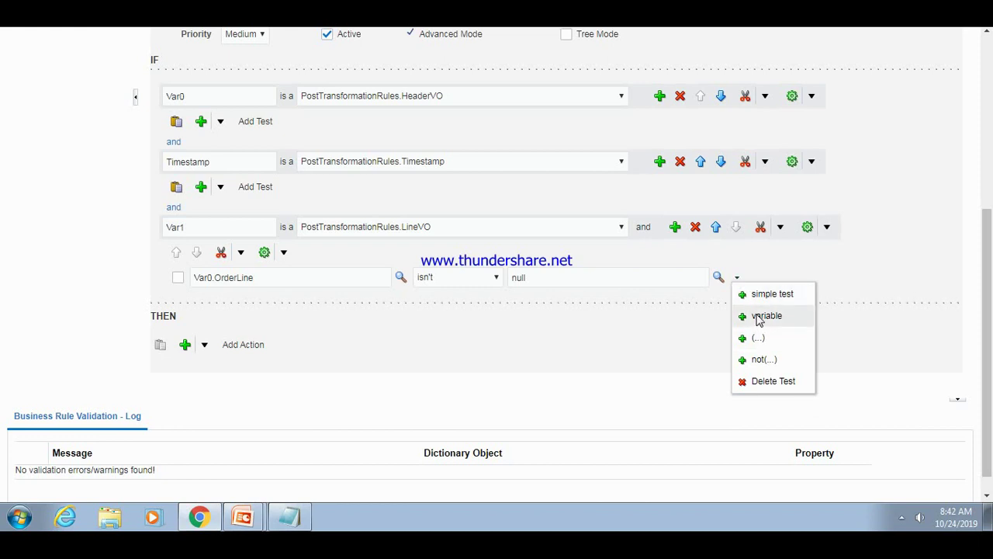
left_click(765, 271)
left_click(736, 280)
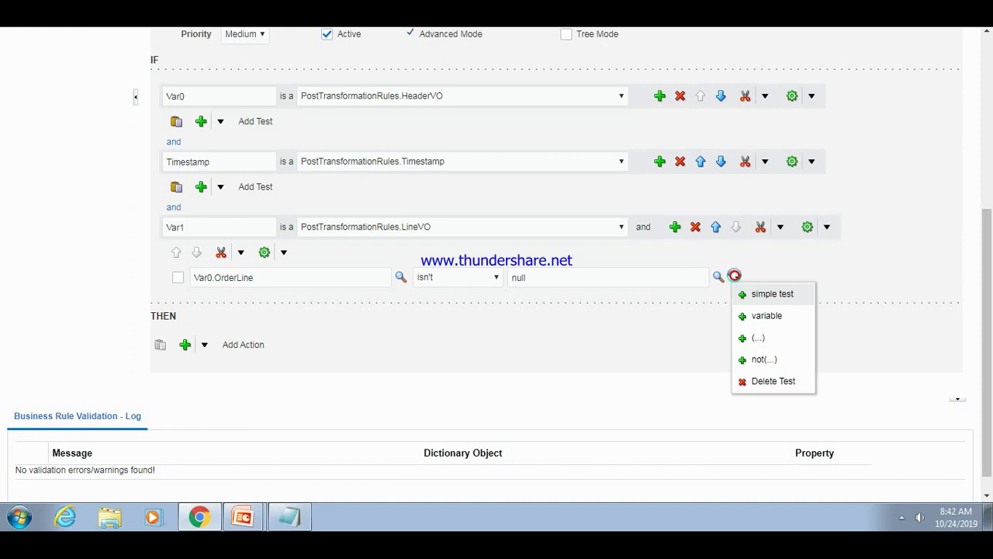
left_click(769, 297)
left_click(762, 294)
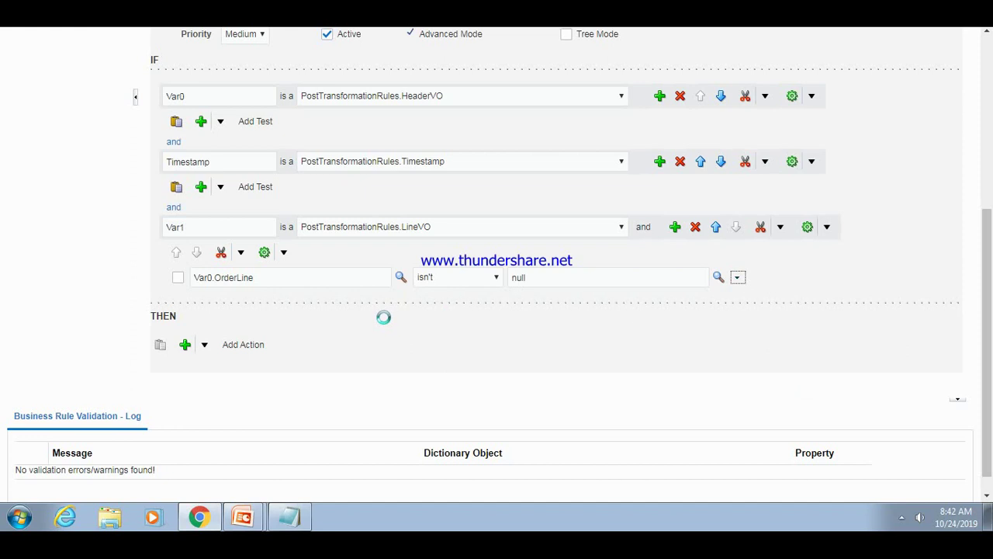
left_click(283, 304)
type("Var")
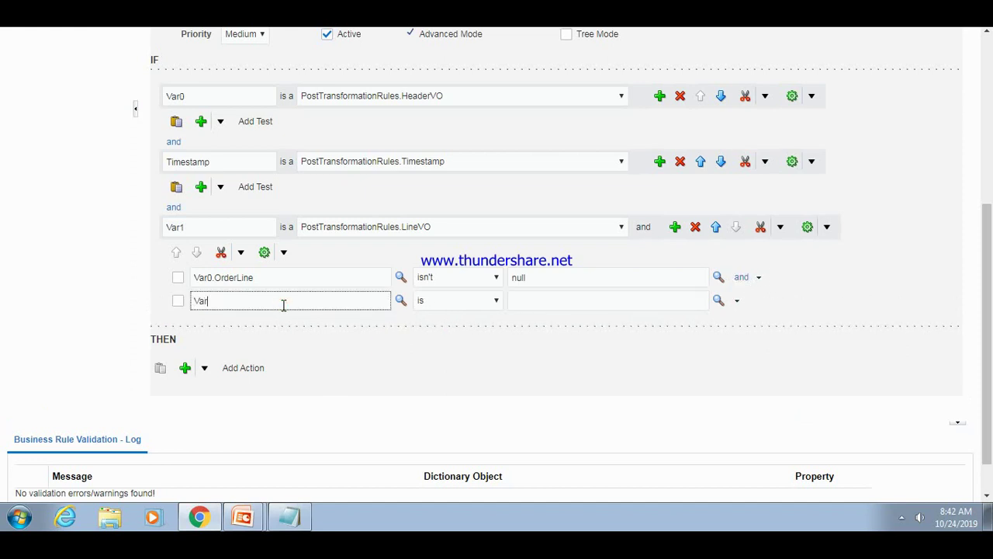
type("0.")
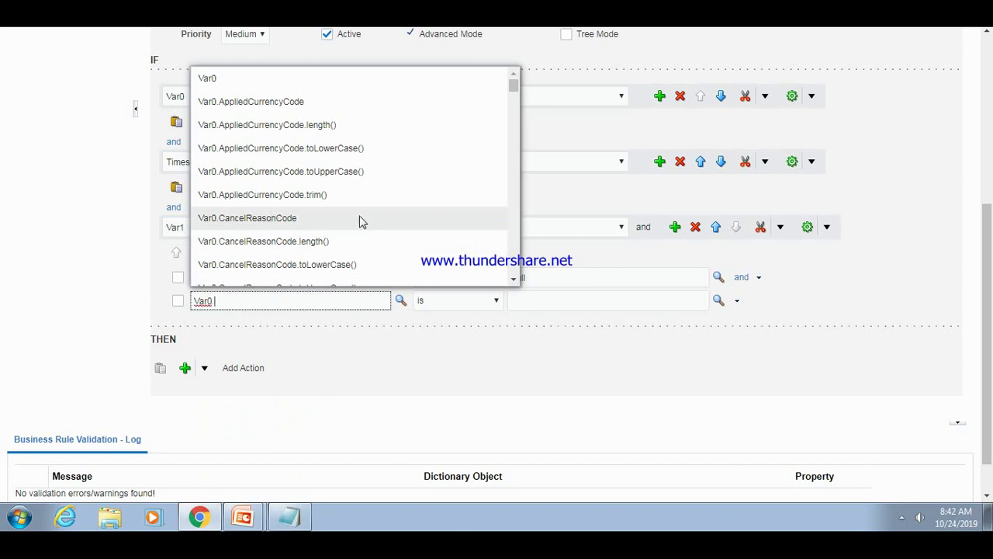
type("order")
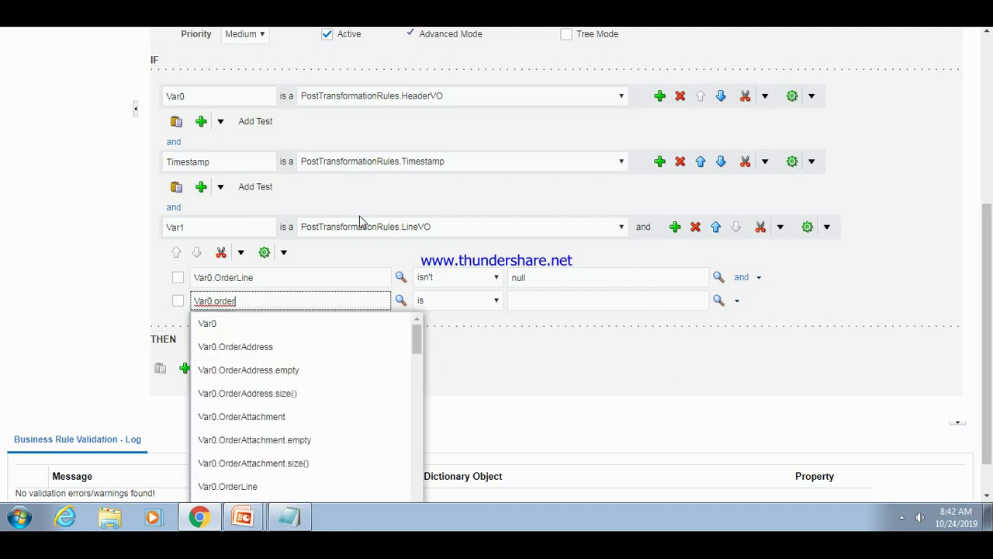
left_click(265, 240)
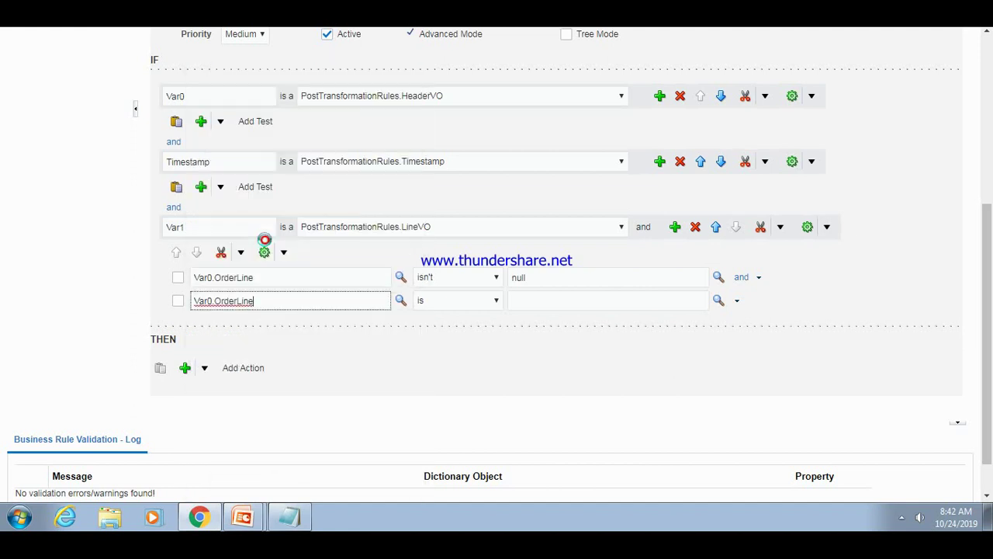
left_click(496, 302)
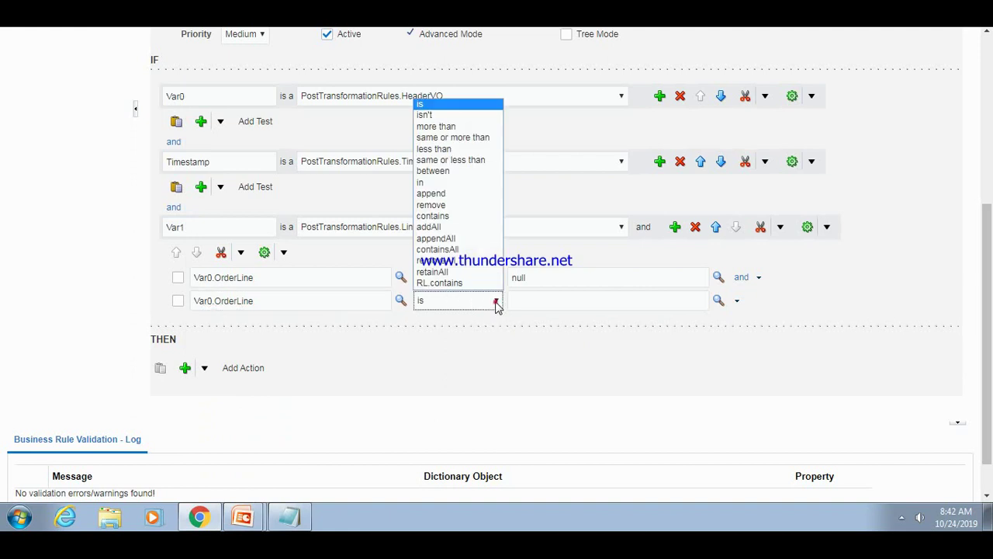
left_click(454, 282)
- Set the comparison value of the RL.contains test to Var1
left_click(541, 307)
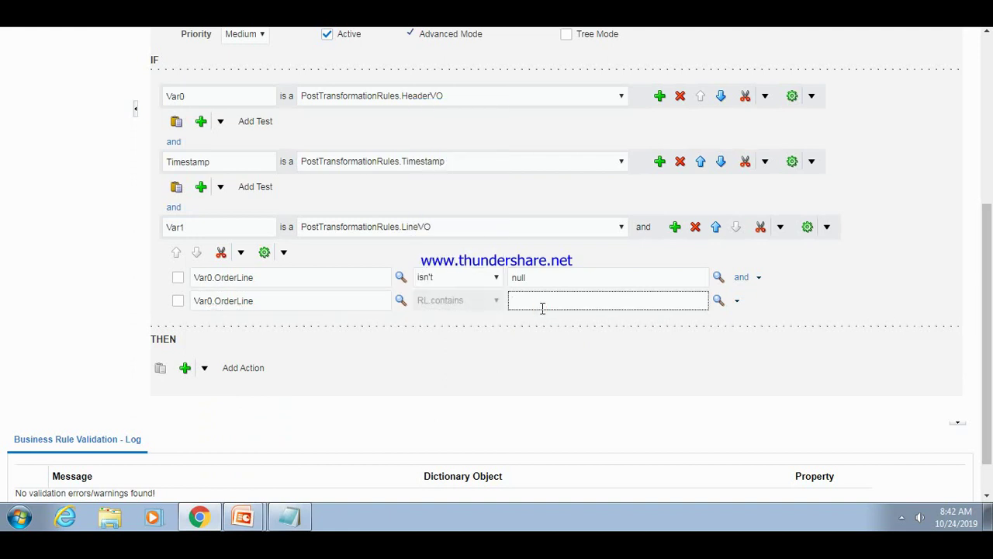
type("ar")
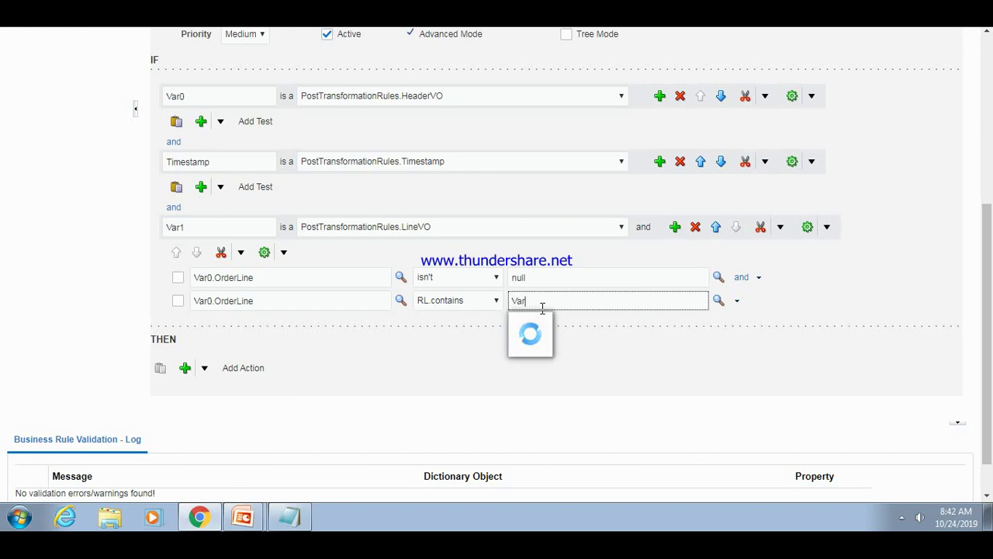
type("1")
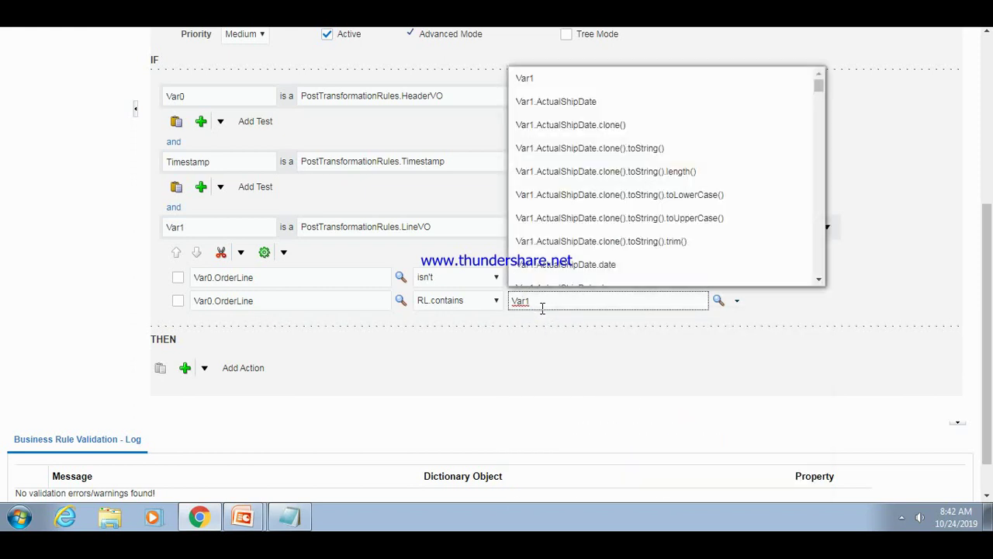
left_click_drag(556, 161, 531, 86)
left_click(526, 80)
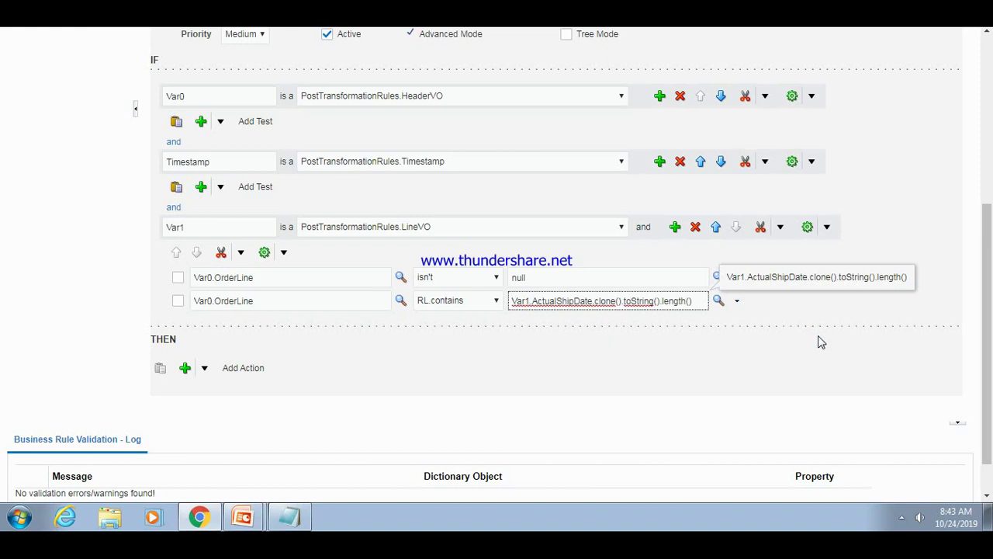
left_click(698, 303)
key("BackSpace")
key("BackSpace")
key("BackSpace")
key("BackSpace")
key("BackSpace")
key("BackSpace")
key("BackSpace")
key("BackSpace")
key("BackSpace")
key("BackSpace")
key("BackSpace")
key("BackSpace")
key("BackSpace")
key("BackSpace")
key("BackSpace")
key("BackSpace")
key("BackSpace")
key("BackSpace")
key("BackSpace")
key("BackSpace")
key("BackSpace")
key("BackSpace")
key("BackSpace")
key("BackSpace")
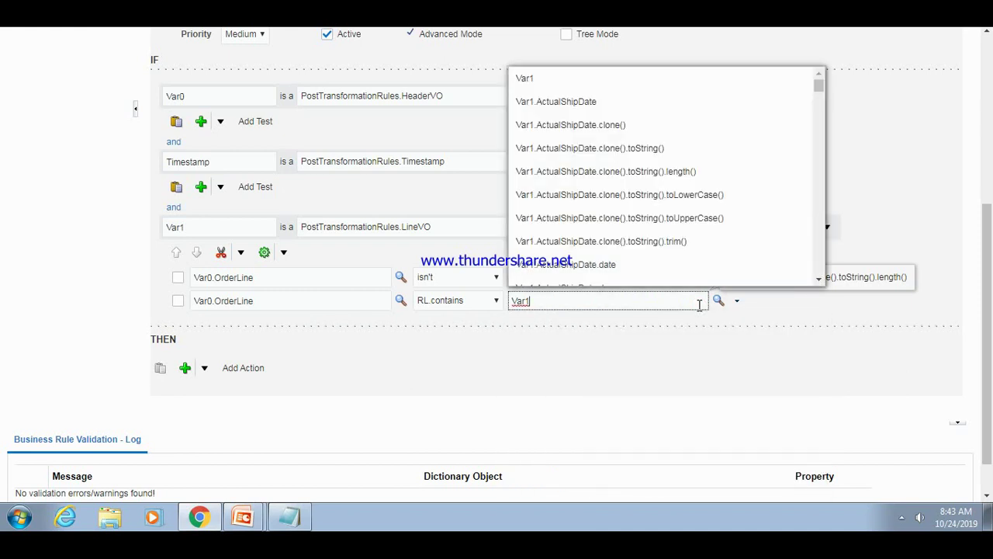
left_click(524, 79)
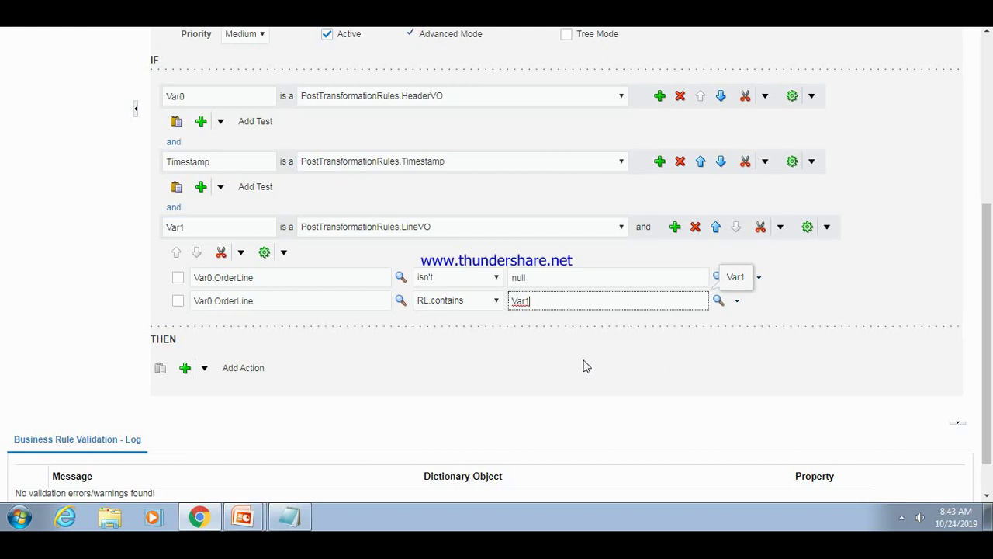
- Add a fourth IF pattern with variable Var2 as a PostTransformationRules.FulfillLineVO
left_click(673, 230)
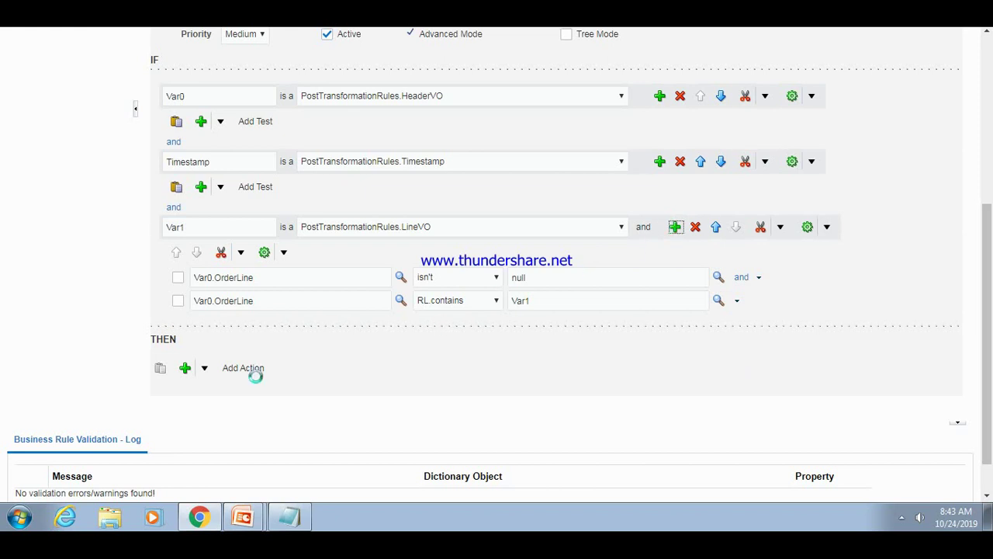
left_click(175, 340)
type("Var2")
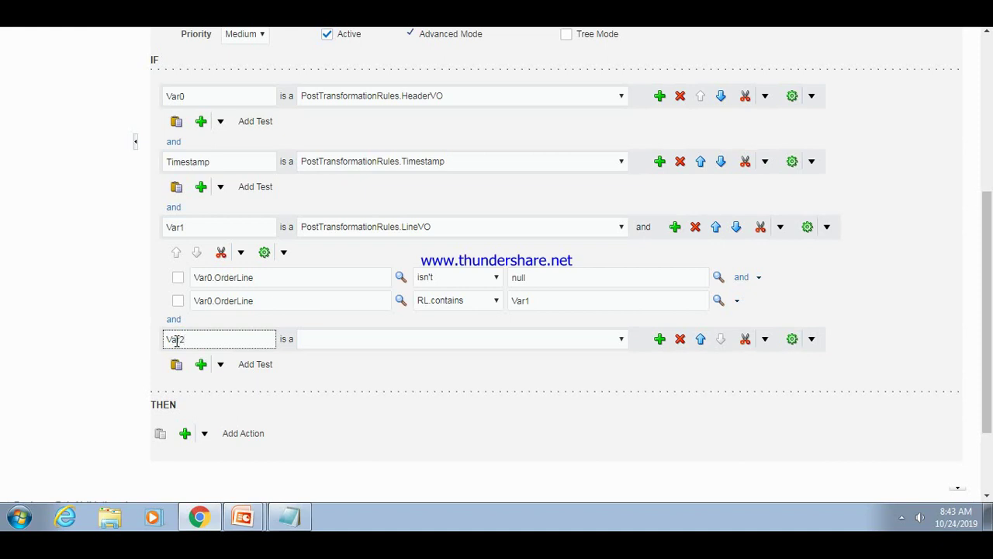
key("Tab")
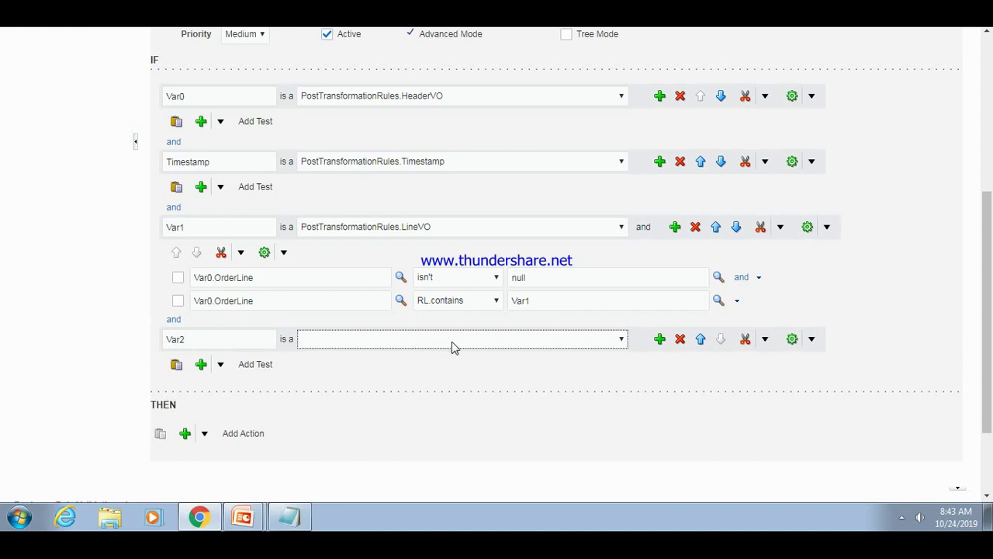
left_click(454, 346)
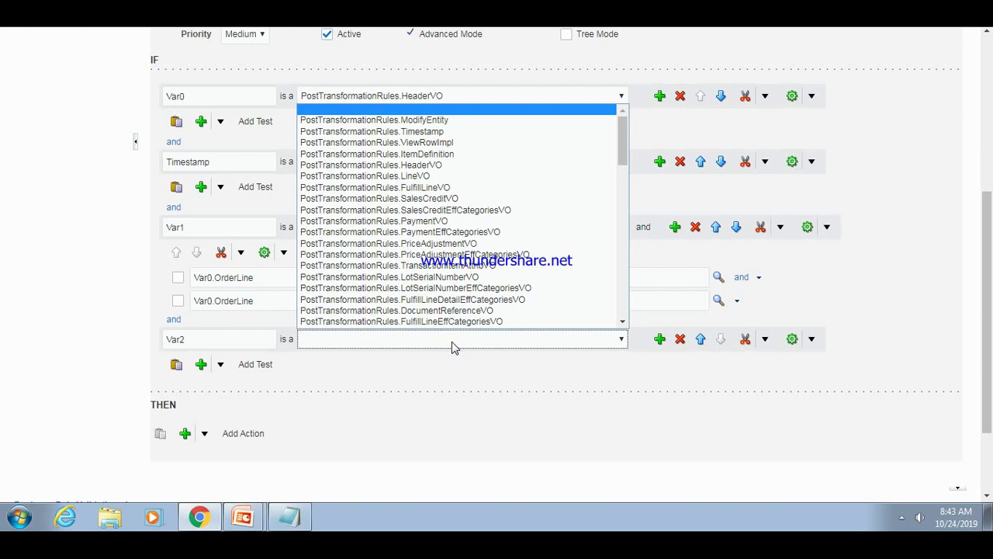
left_click(429, 188)
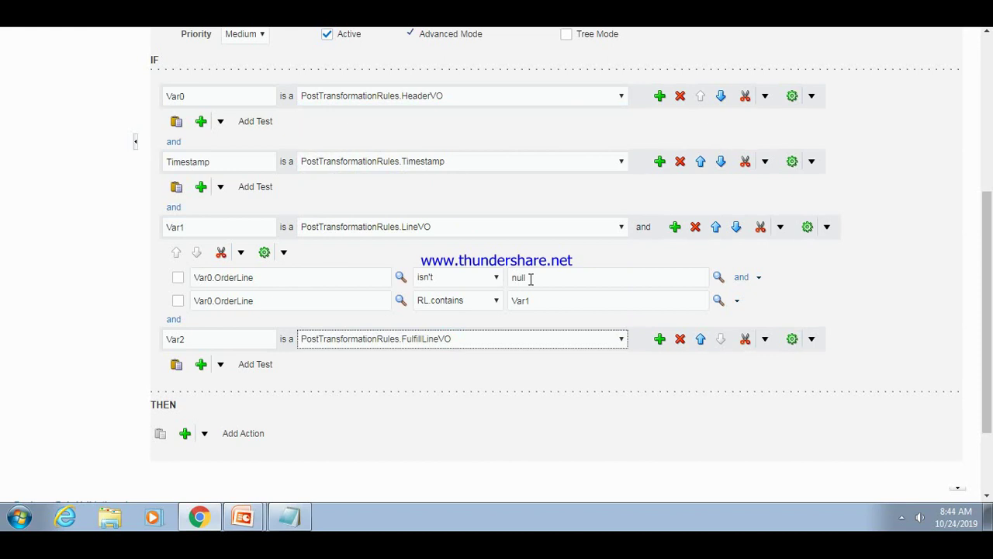
- Add a test to the Var2 pattern requiring that Var1.OrderFulfillLine isn't null
left_click(201, 364)
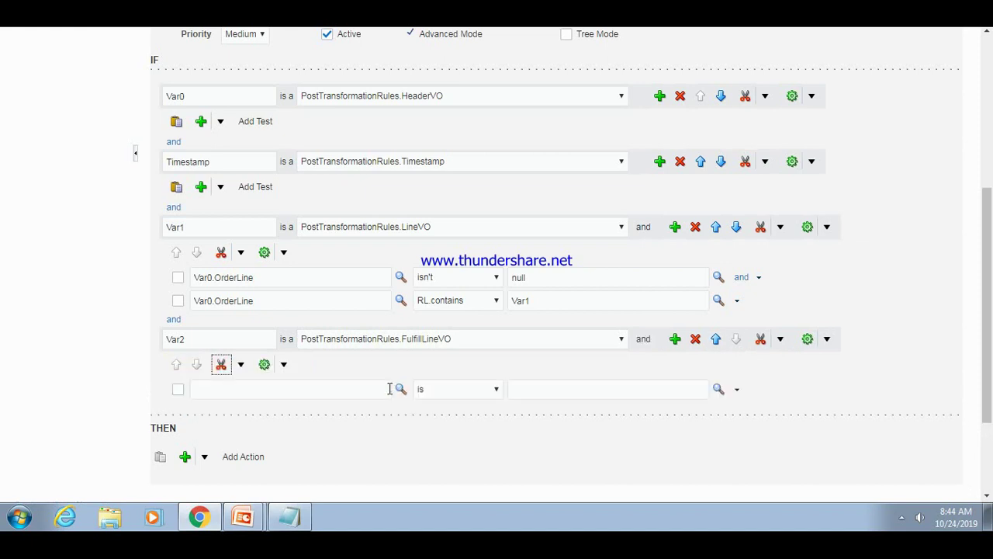
left_click(298, 392)
type("Va")
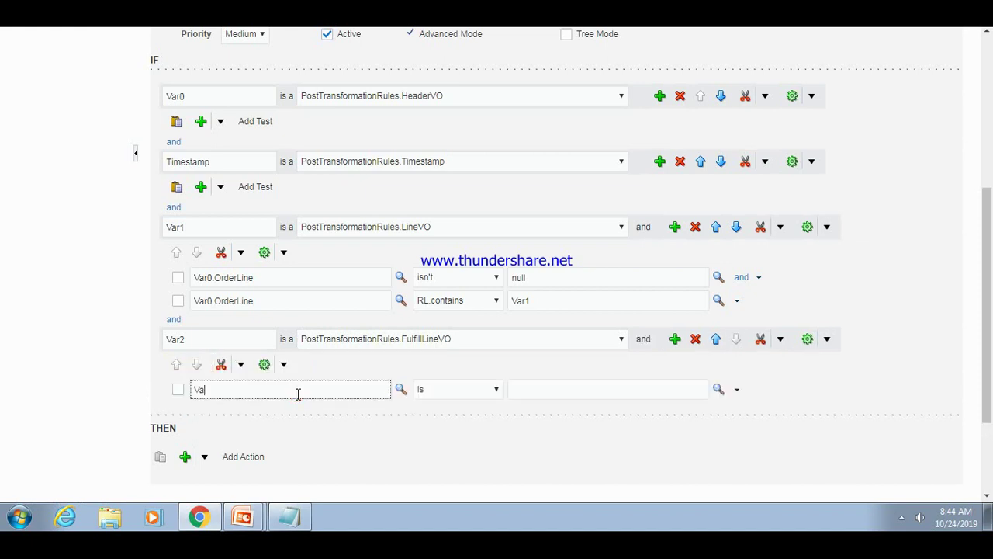
type("r1")
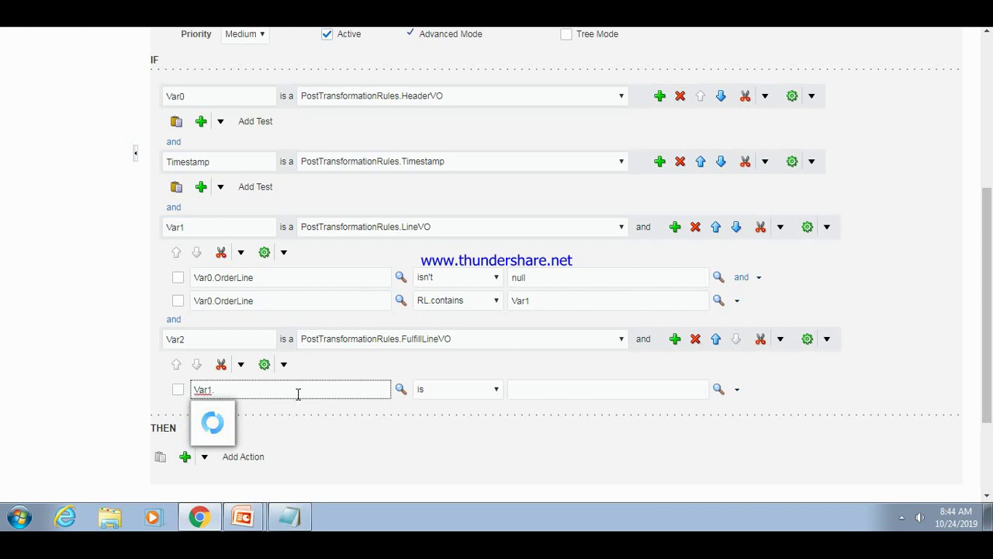
type("order")
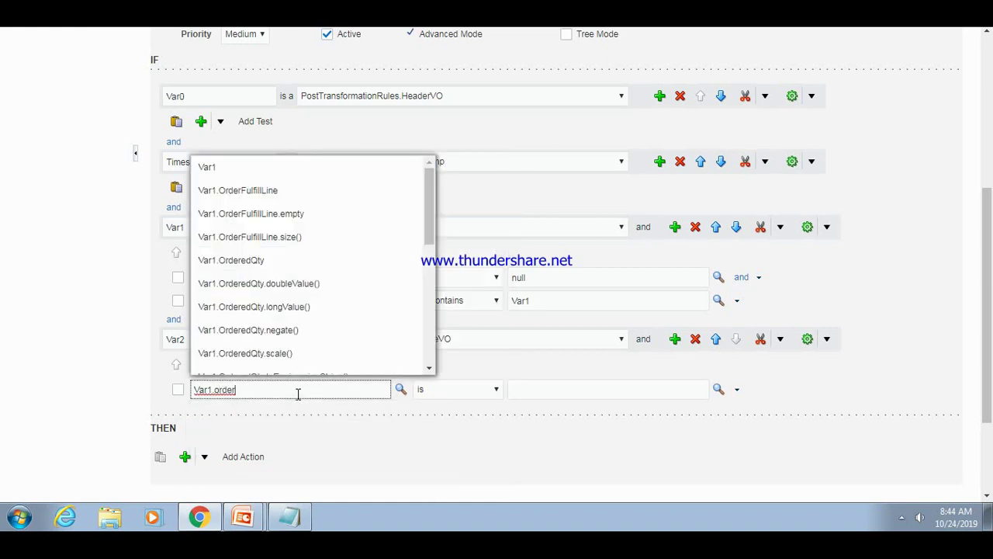
left_click(267, 190)
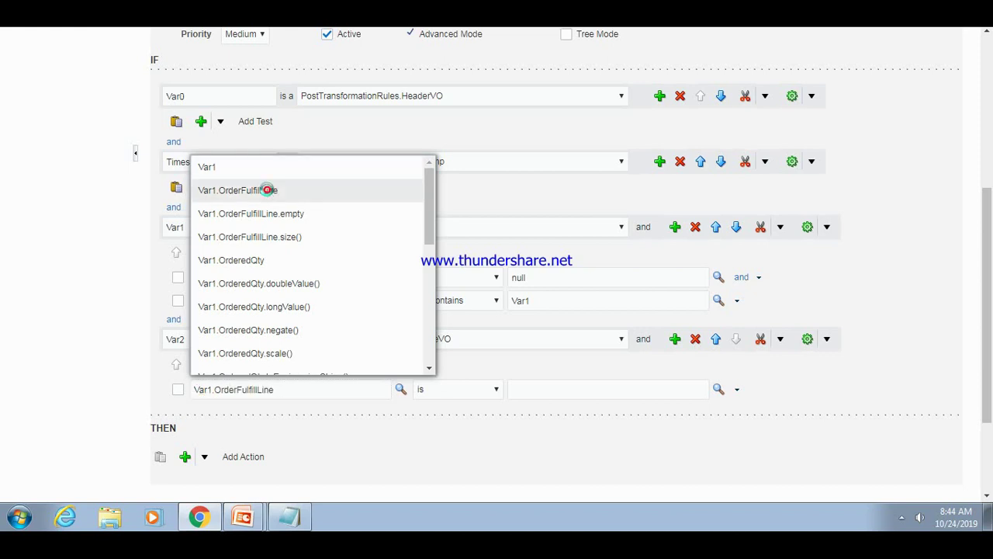
left_click(497, 389)
left_click(454, 415)
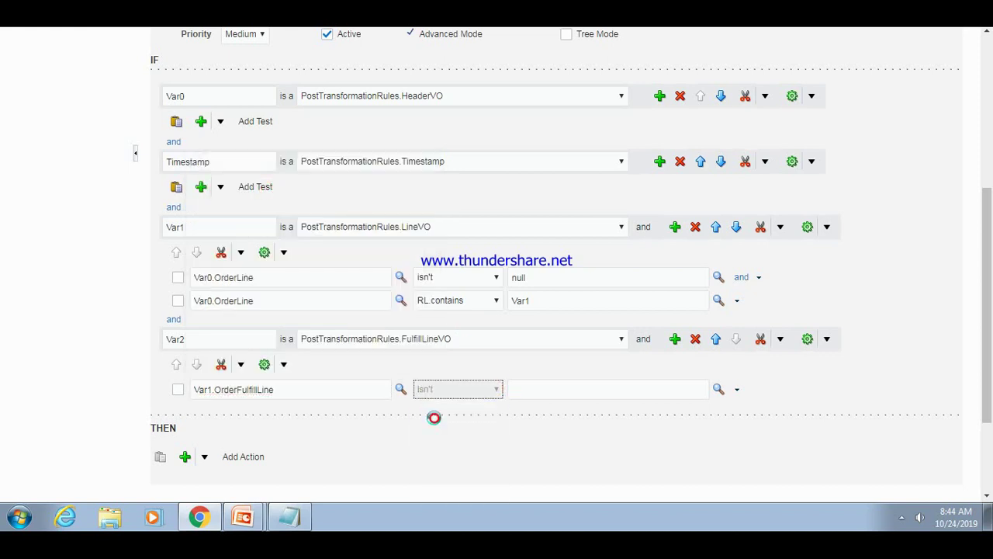
left_click(578, 392)
type("null")
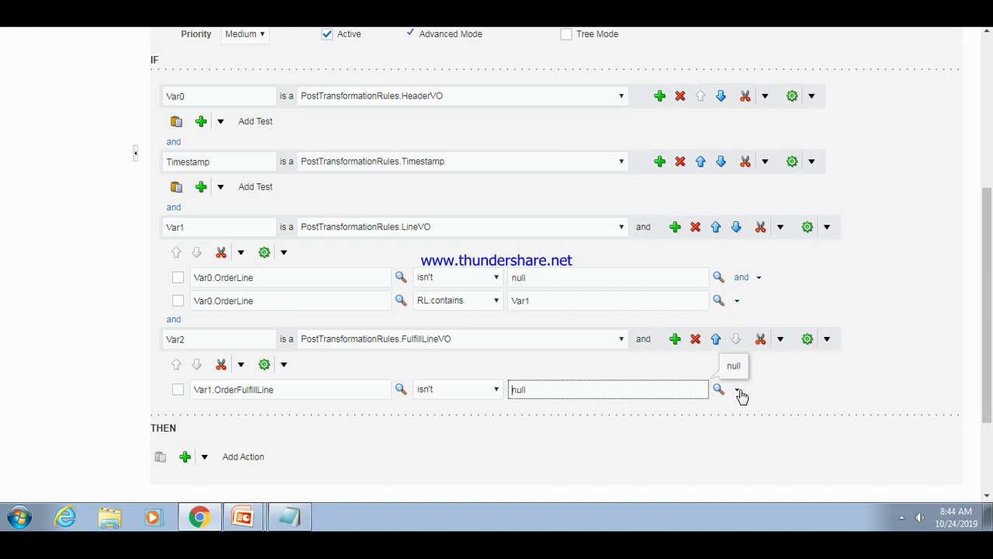
- Add a second simple test to the Var2 pattern on Var1.OrderFulfillLine with the RL.contains operator
left_click(737, 391)
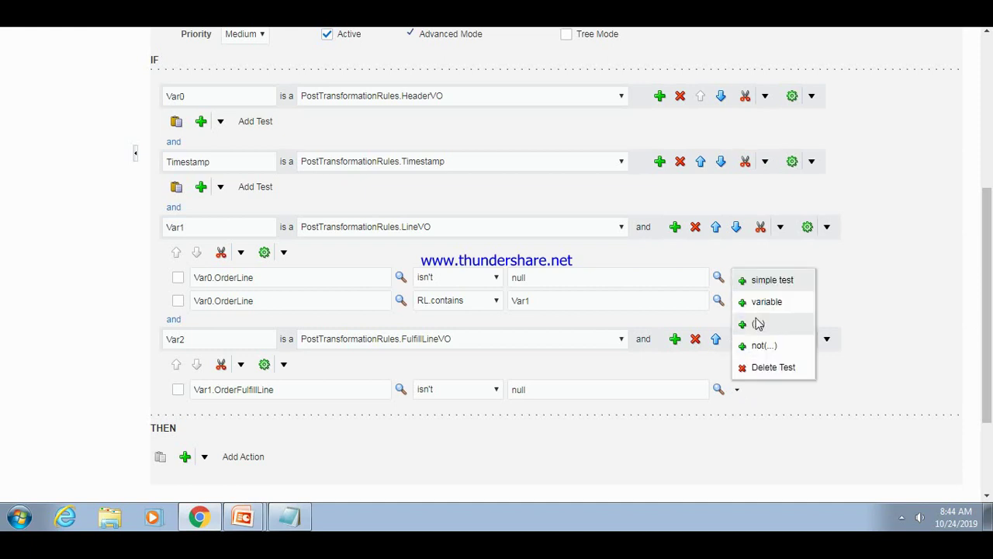
left_click(763, 281)
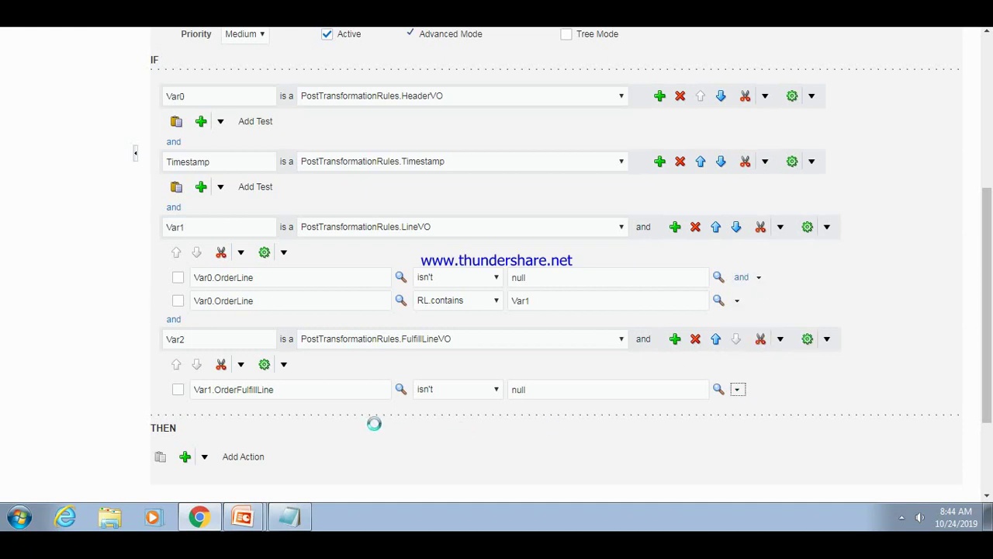
left_click(260, 412)
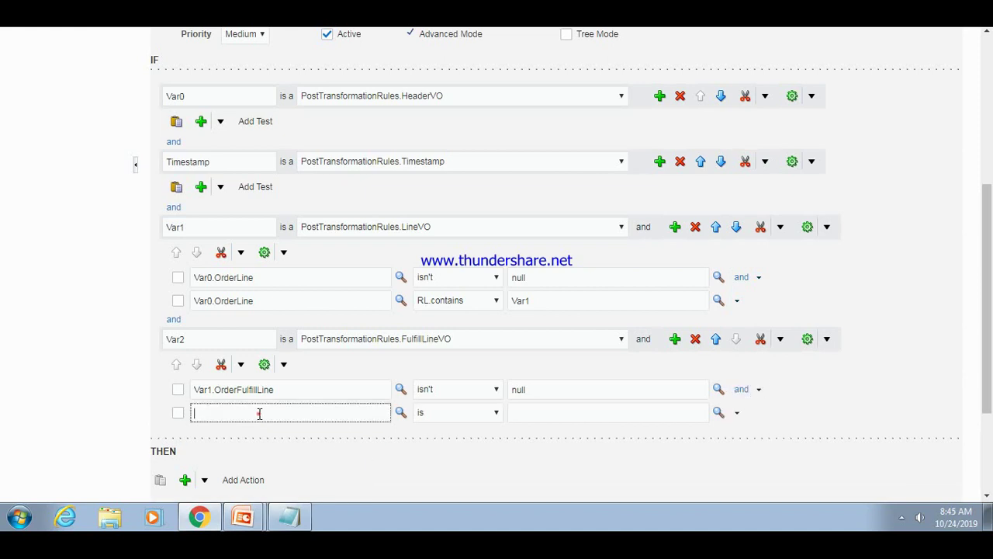
type("V")
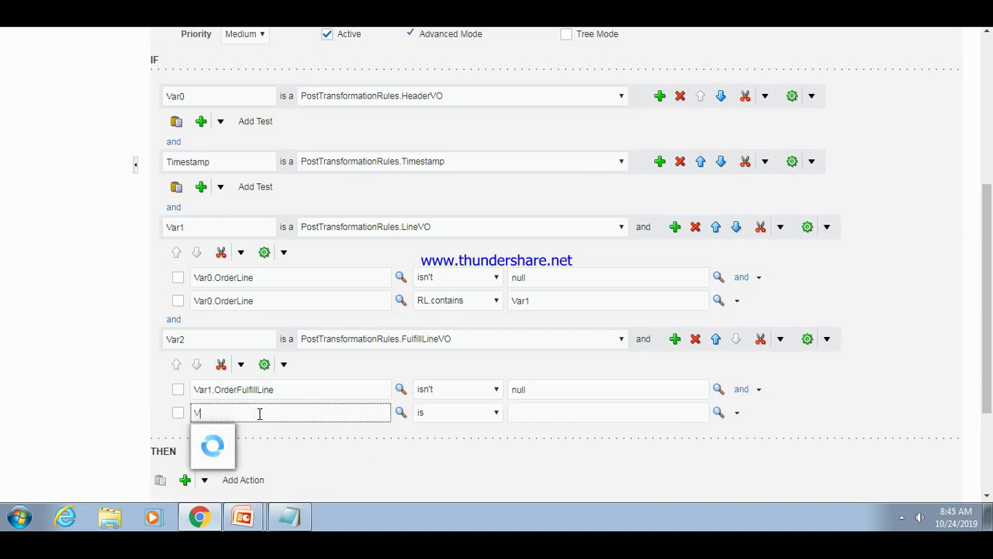
type("ar1.Order")
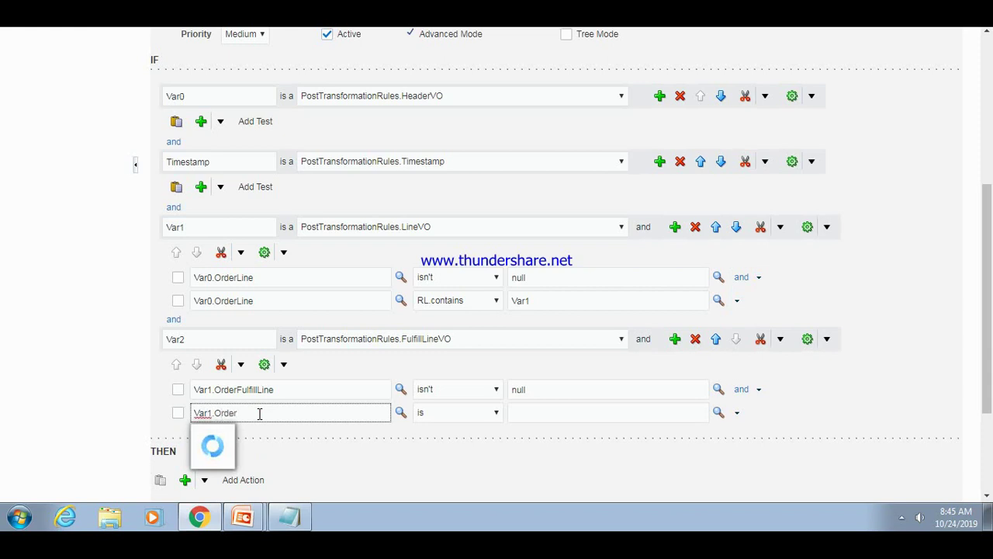
type("Ful")
left_click(246, 340)
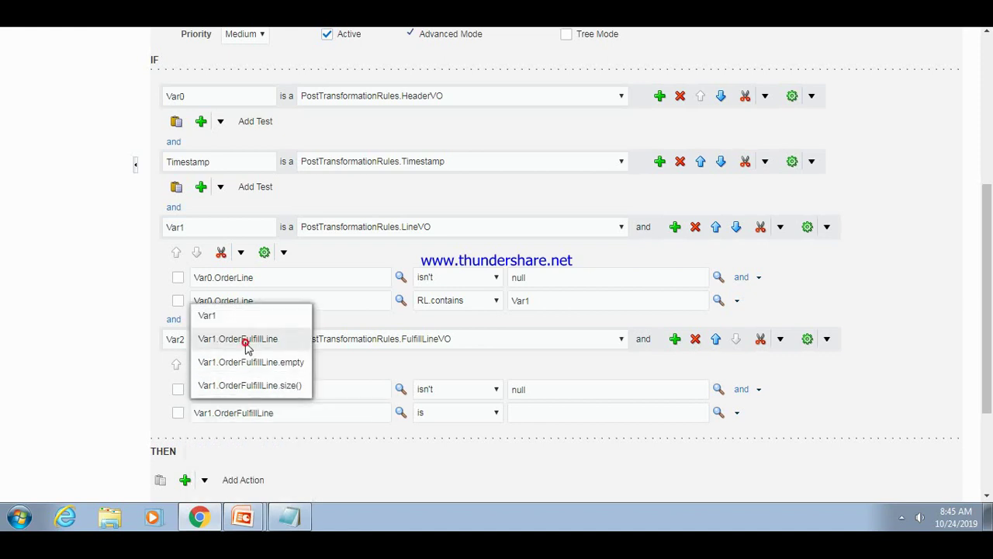
left_click(497, 412)
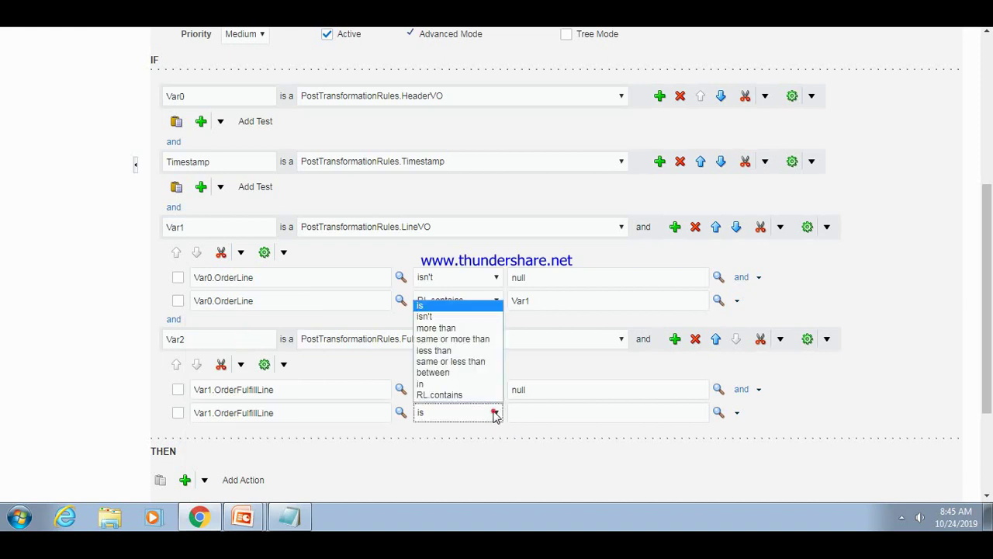
left_click(450, 395)
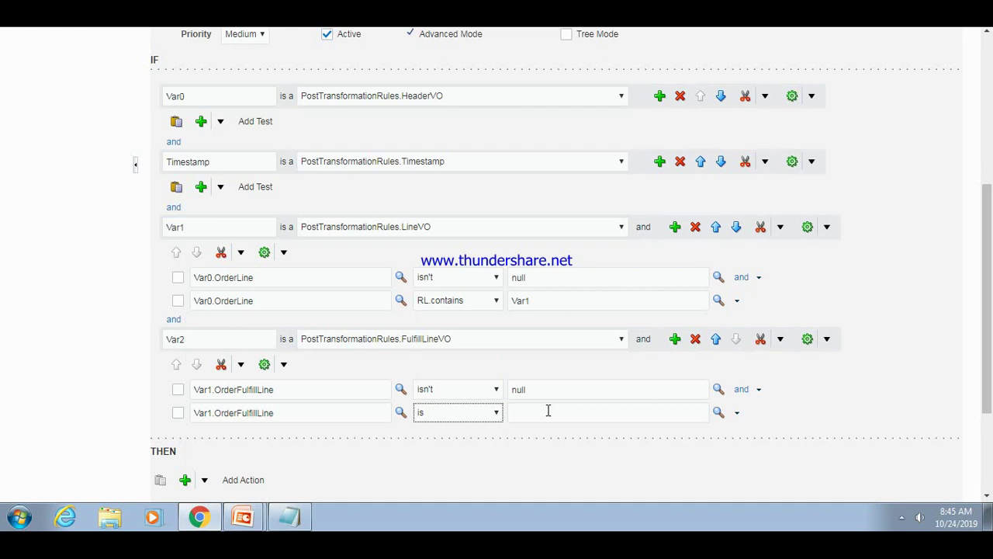
left_click(497, 412)
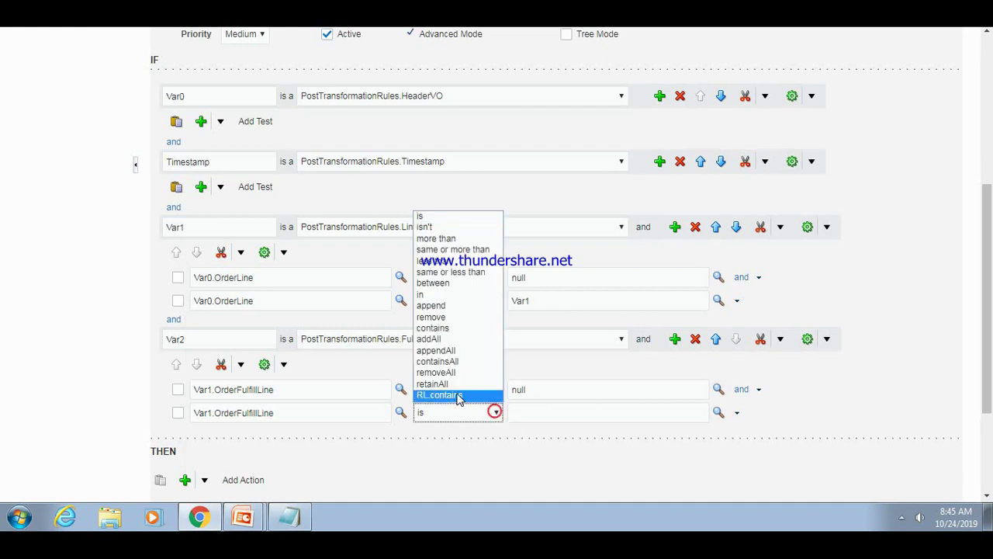
left_click(454, 396)
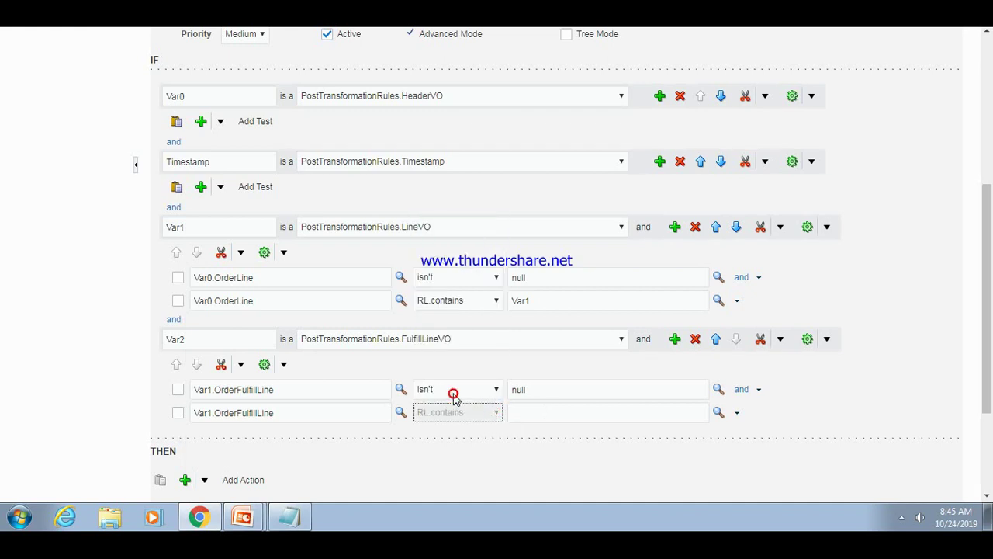
- Set the comparison value of the Var1.OrderFulfillLine RL.contains test to Var2
left_click(550, 411)
type("Va")
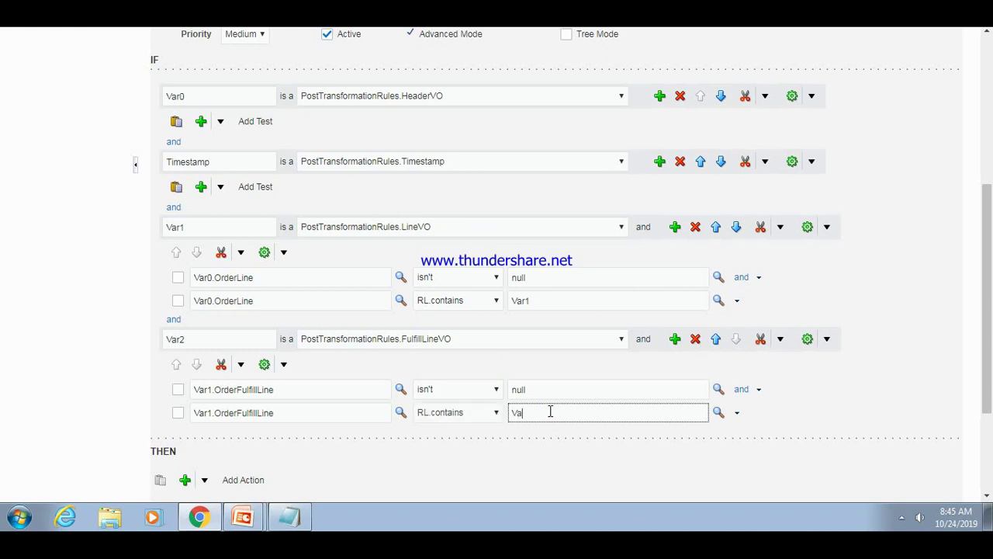
type("r2")
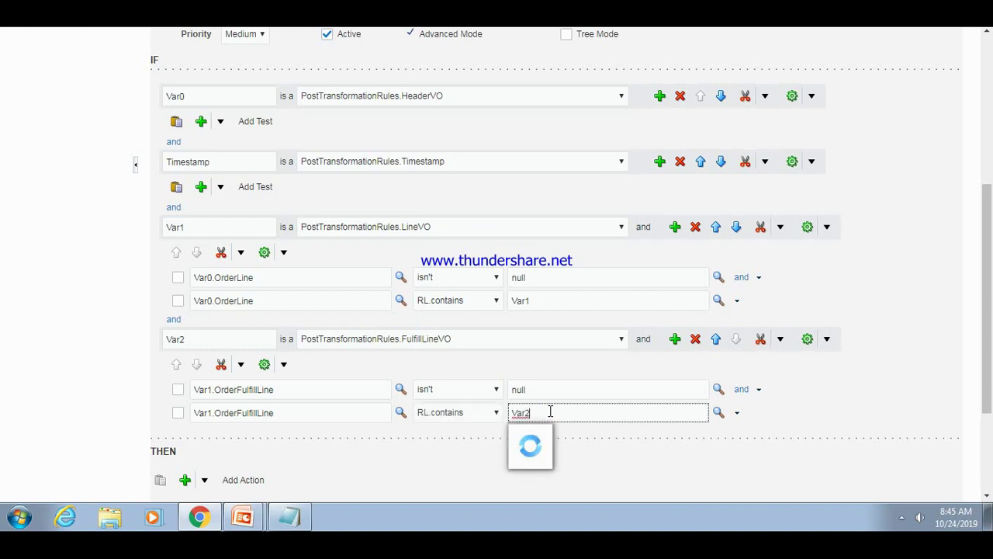
key("BackSpace")
key("BackSpace")
key("BackSpace")
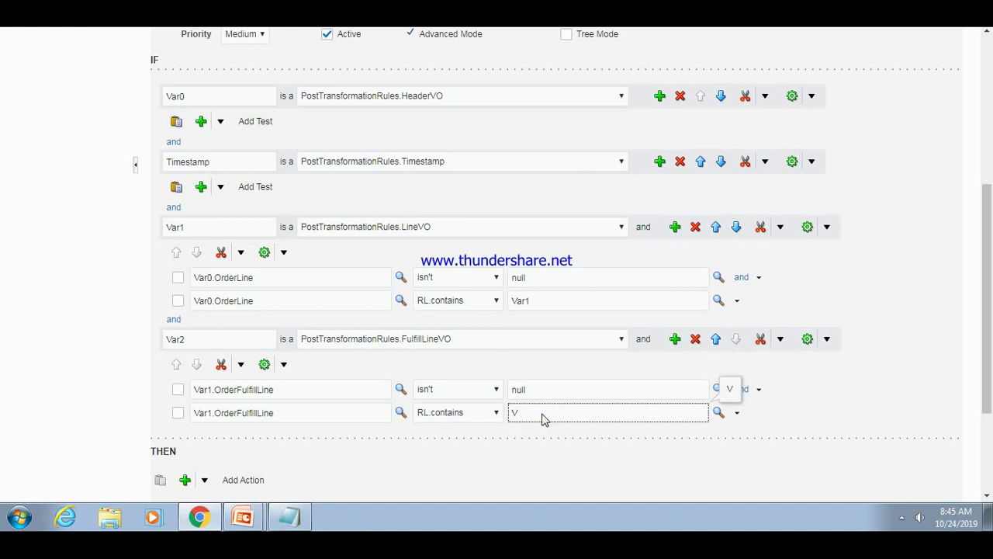
type("a")
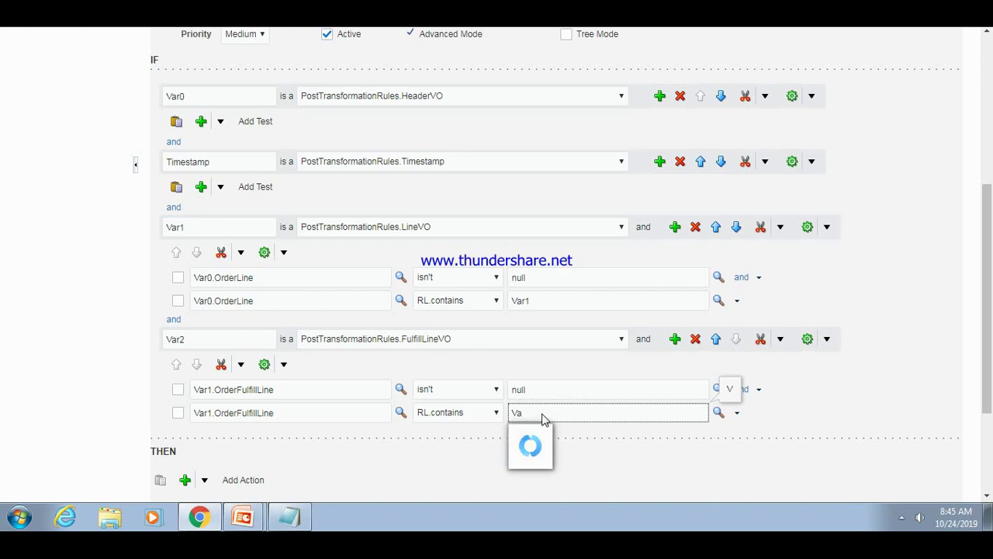
type("r")
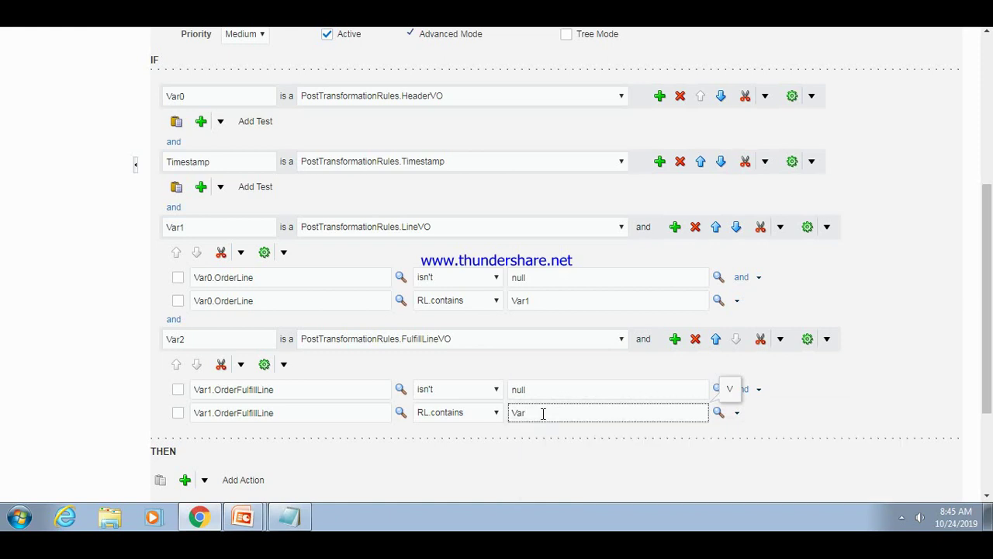
type("2")
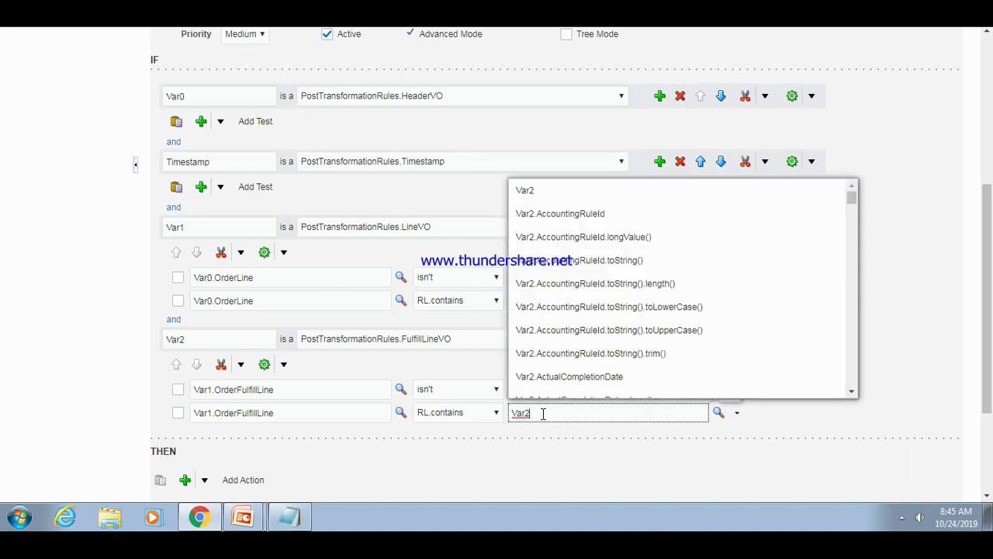
left_click(528, 194)
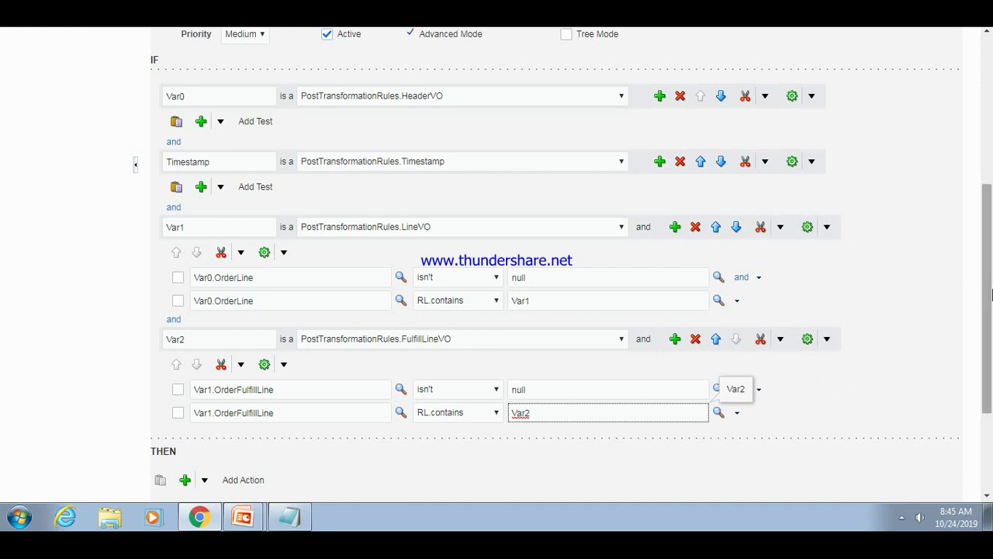
- Add a parenthesized test group to the Var2 pattern after the Var1.OrderFulfillLine RL.contains test
left_click(987, 292)
left_click_drag(987, 292, 987, 368)
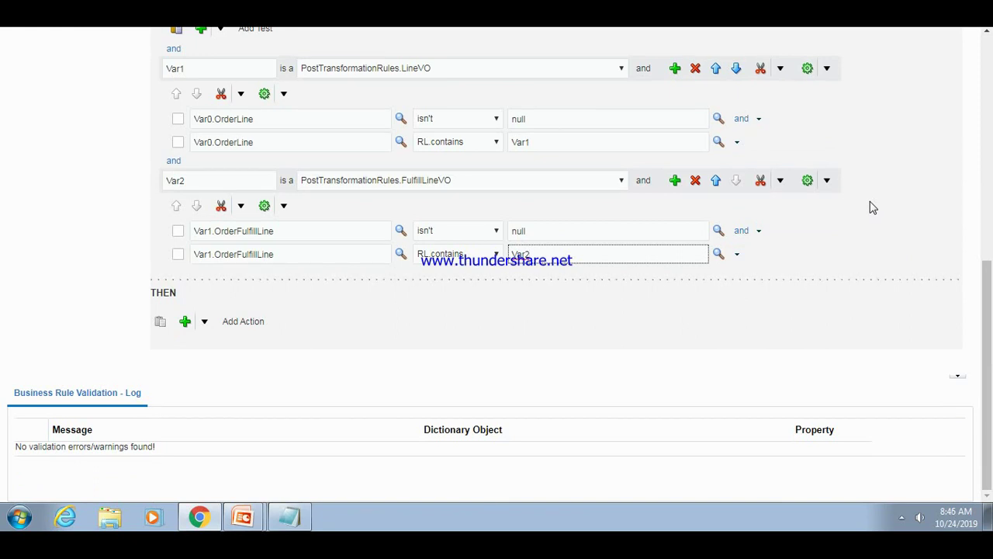
left_click(737, 256)
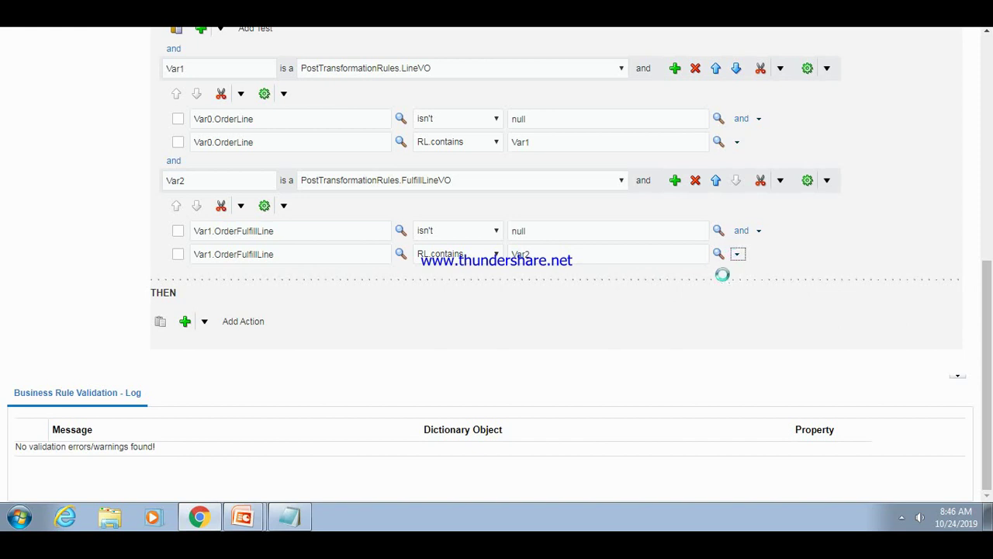
left_click(737, 255)
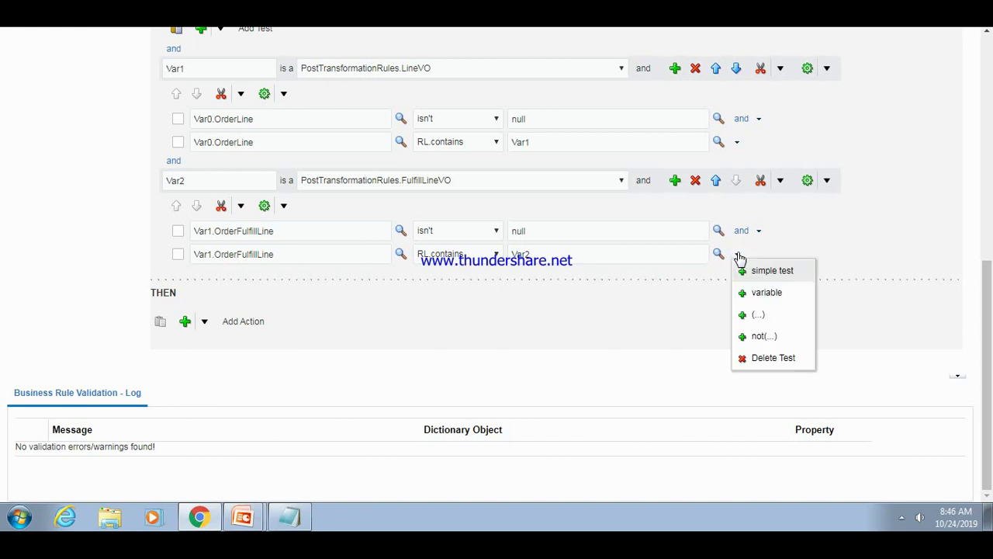
left_click(746, 316)
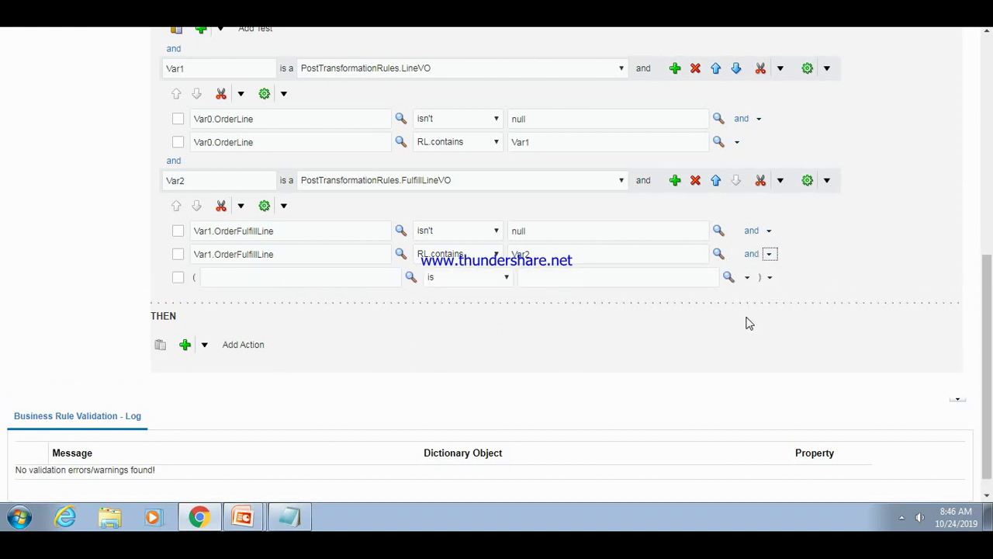
- Define the first test in the parenthesized group as Var1.OrderedQty is 20
left_click(284, 280)
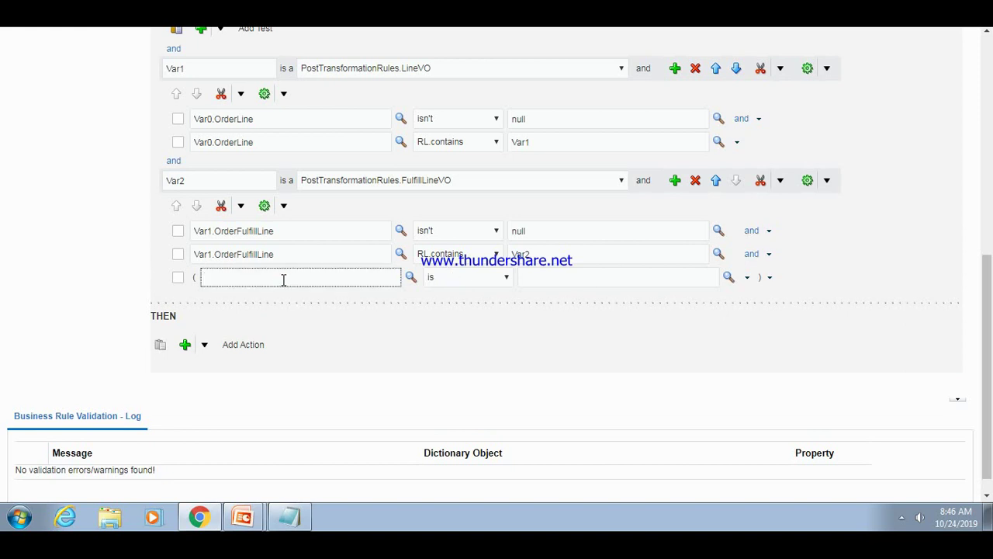
type("Var")
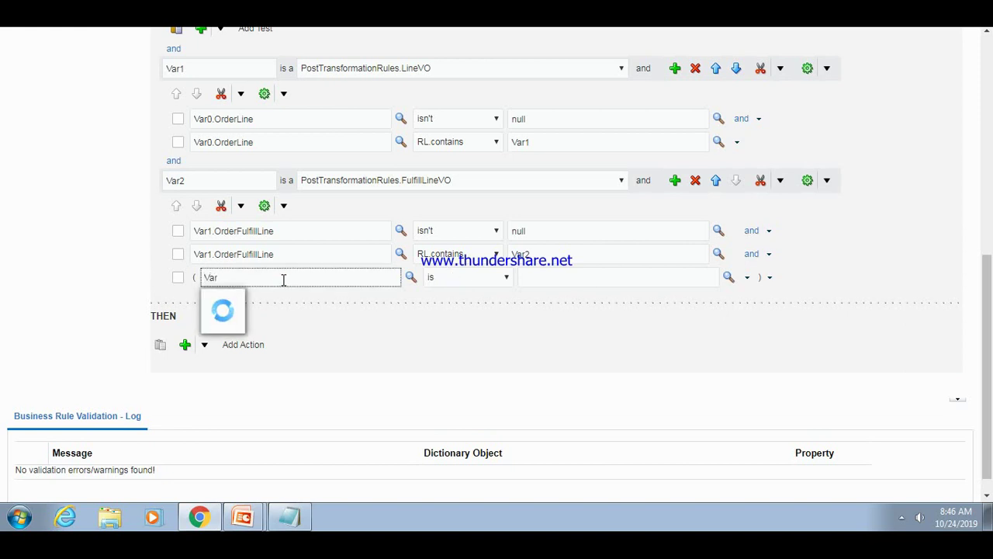
type("1")
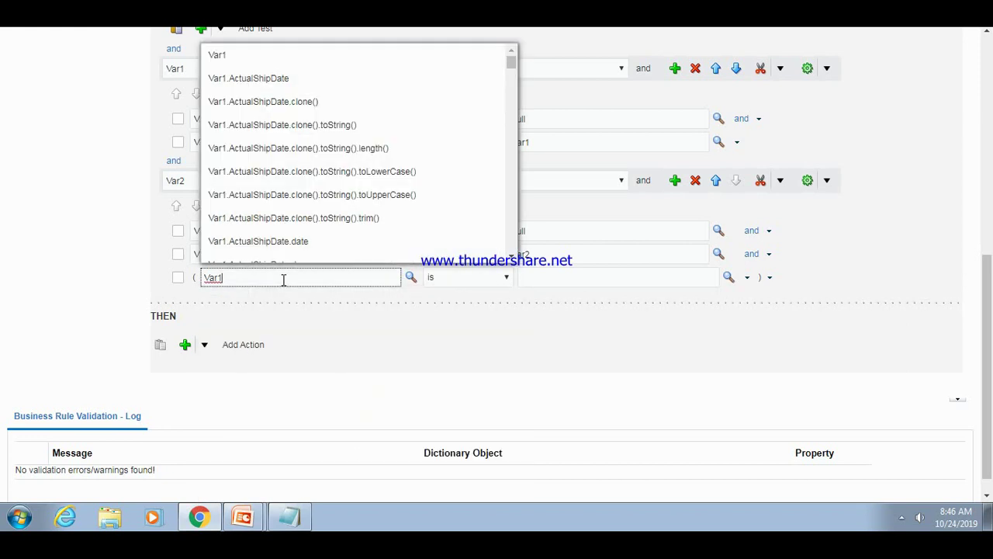
type(".order")
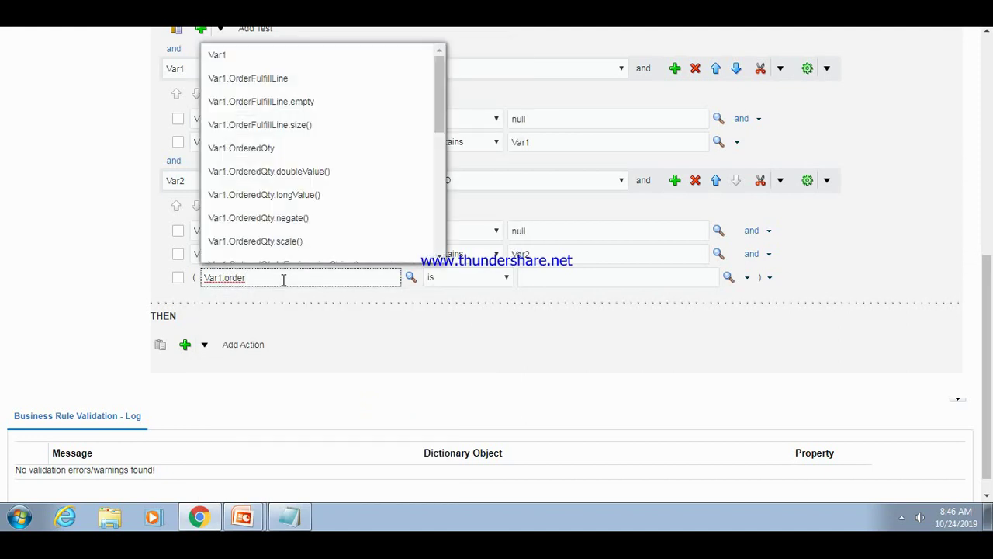
left_click(264, 147)
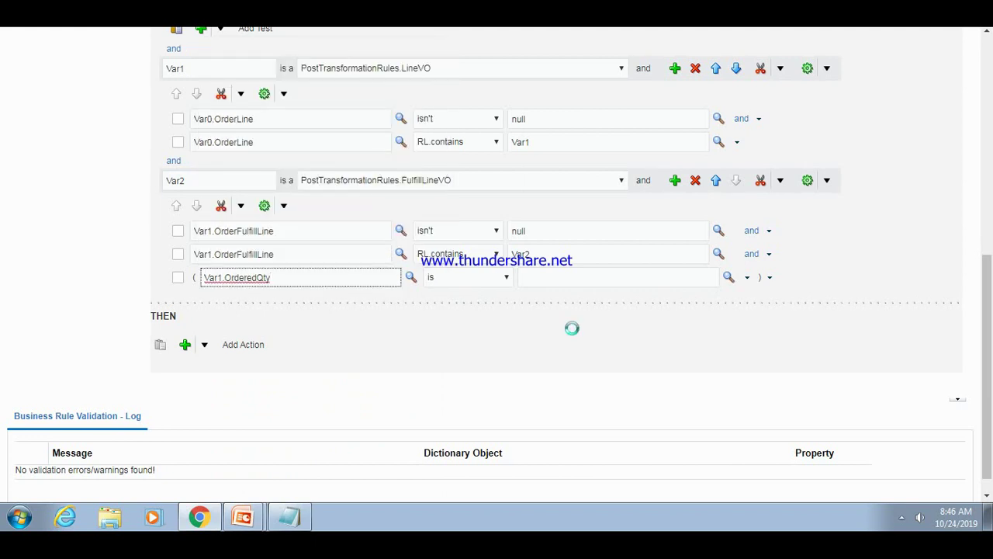
left_click(586, 277)
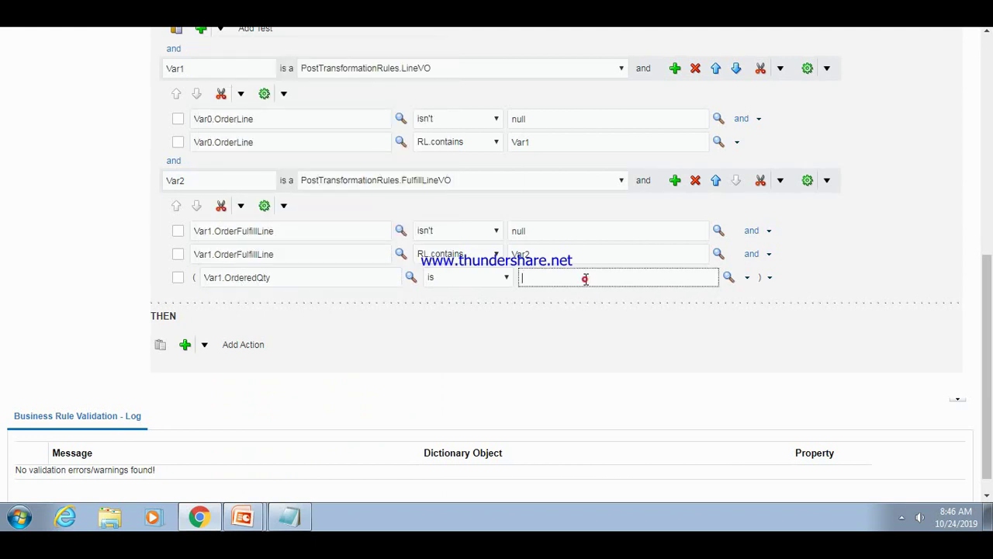
type("20")
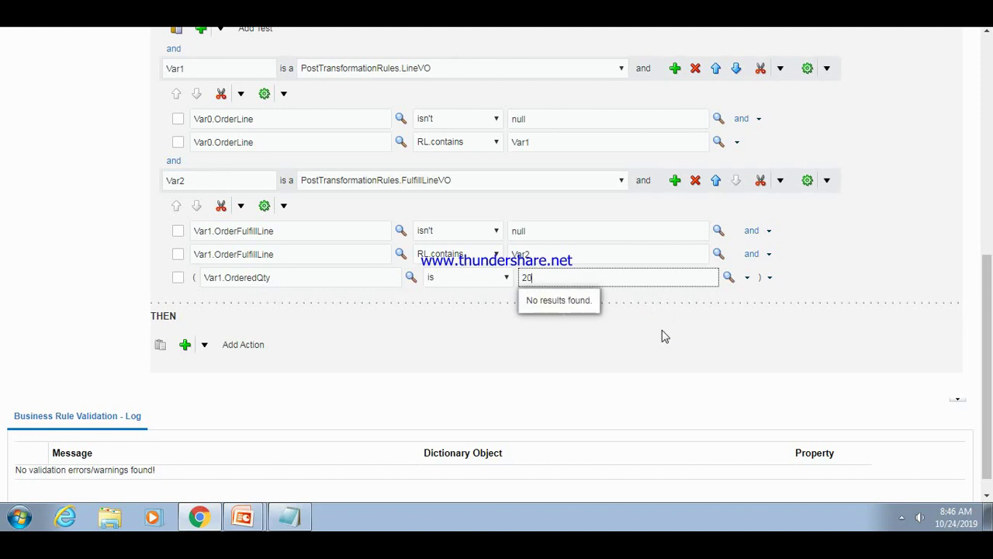
left_click(662, 330)
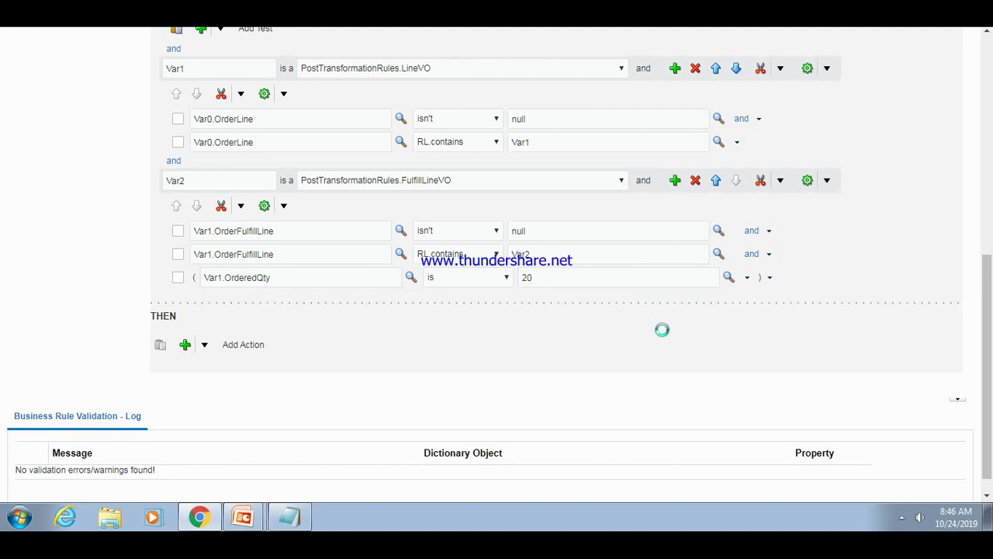
- Add a second simple test inside the parenthesized group requiring that Var0.ShippingInstructions is "TEST"
left_click(749, 278)
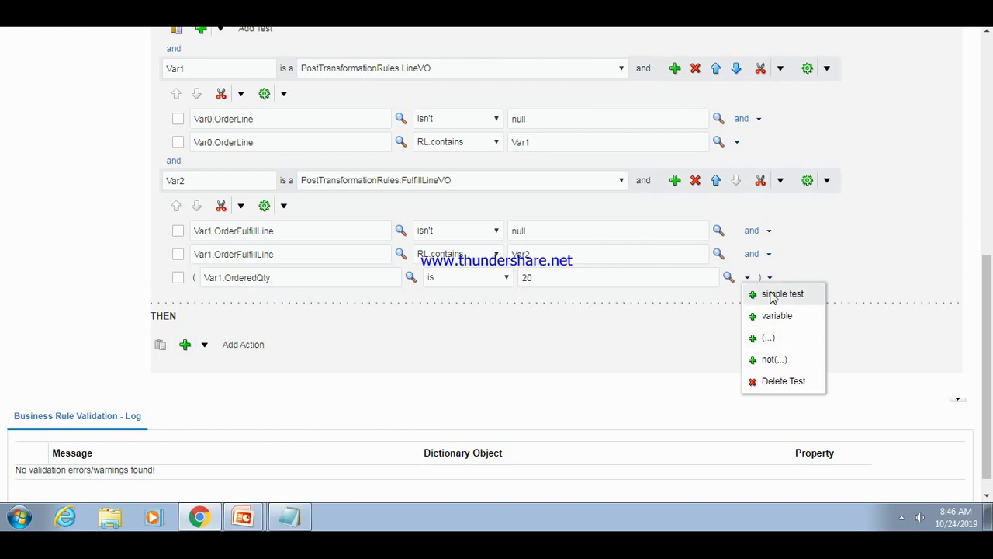
left_click(773, 295)
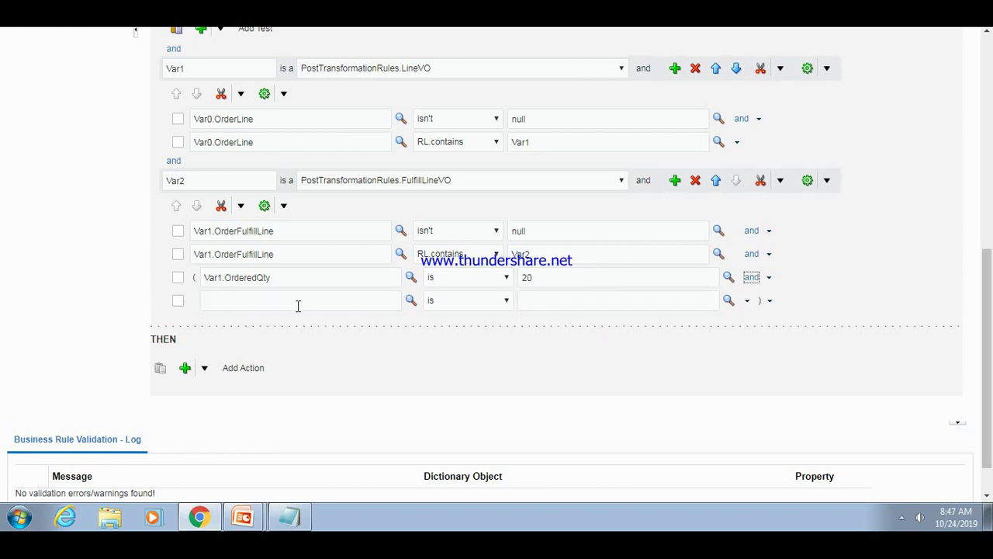
left_click(244, 300)
type("Var0")
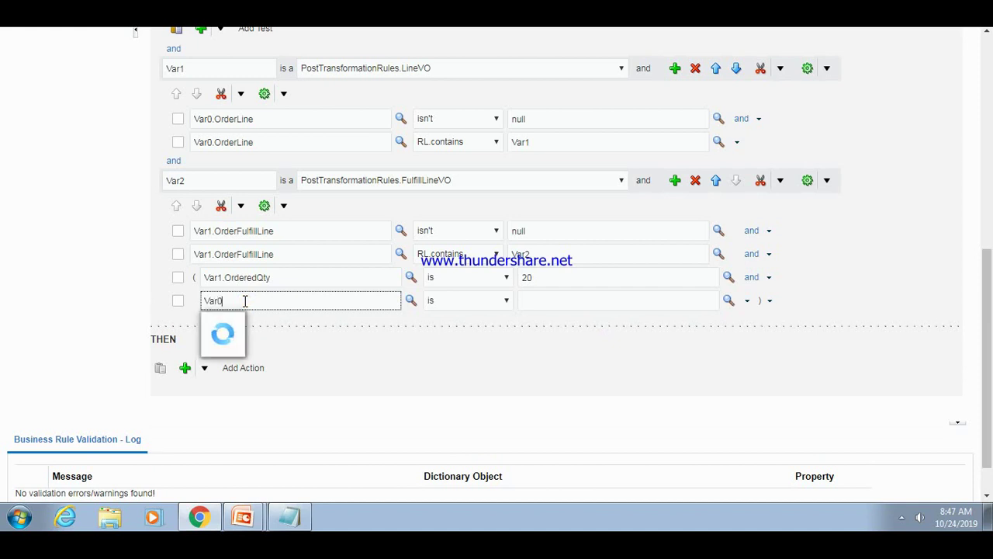
type(" shipping")
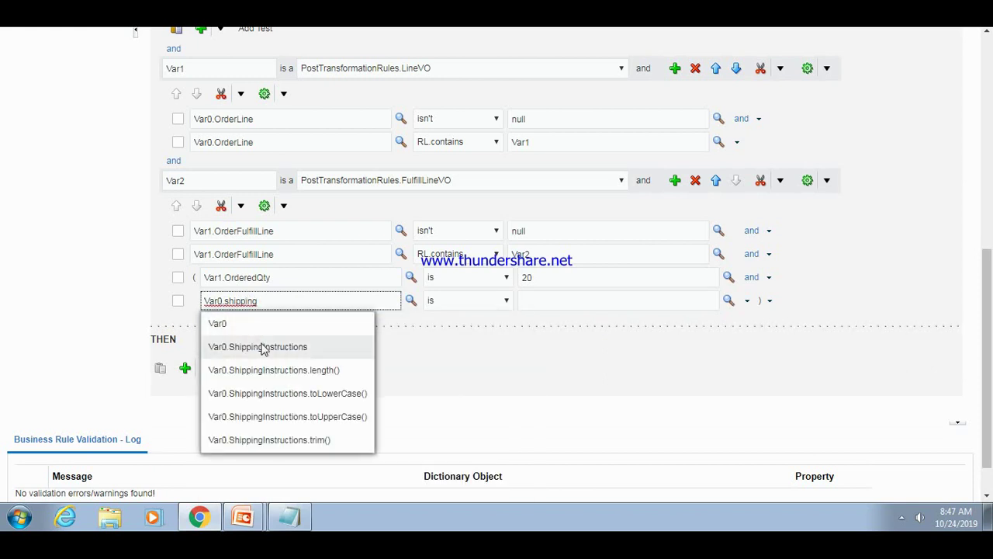
left_click(263, 347)
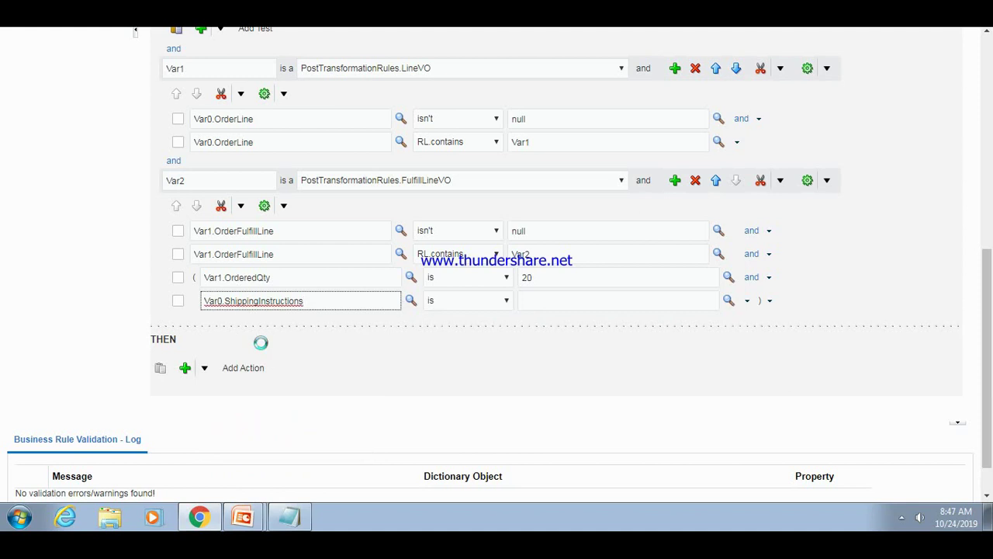
left_click(562, 301)
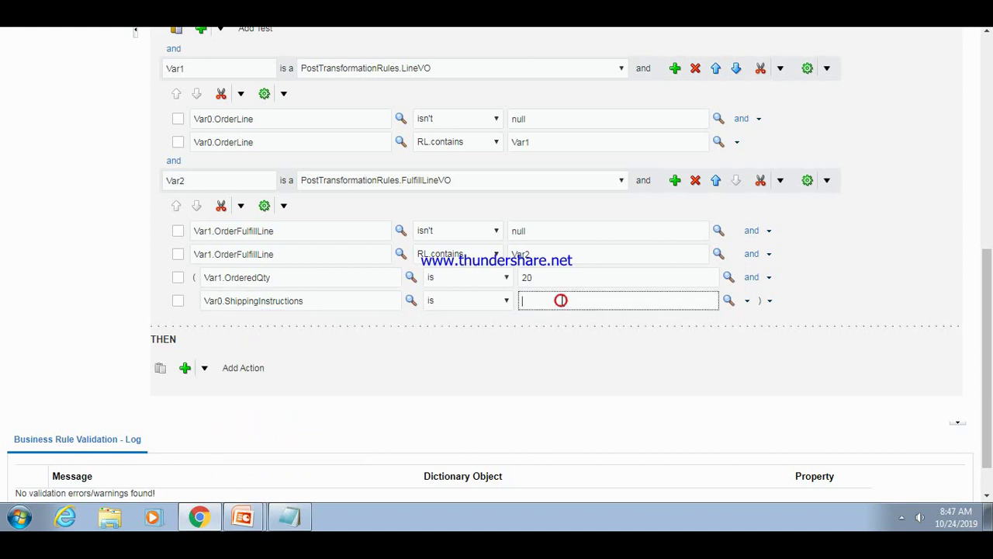
type("\"")
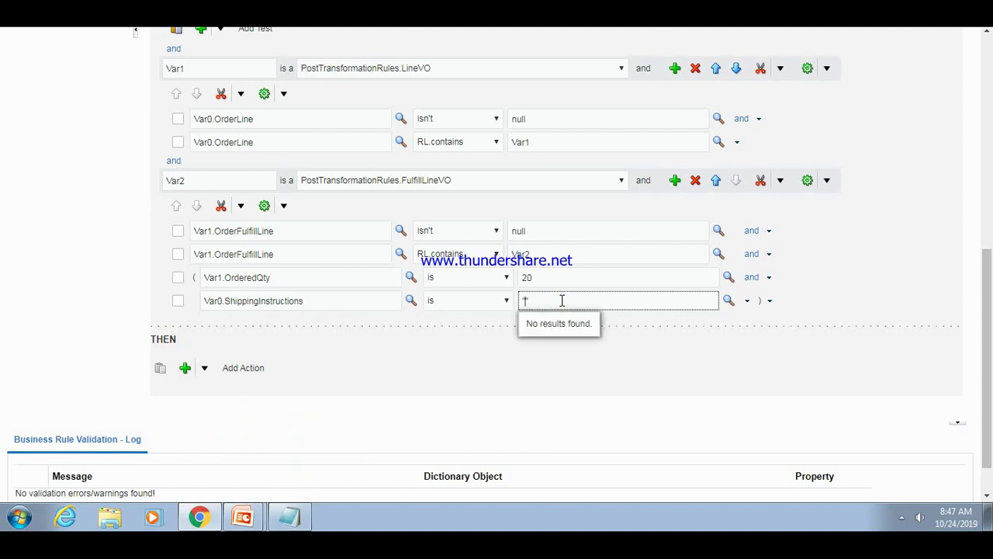
type("TEST\"")
left_click(629, 371)
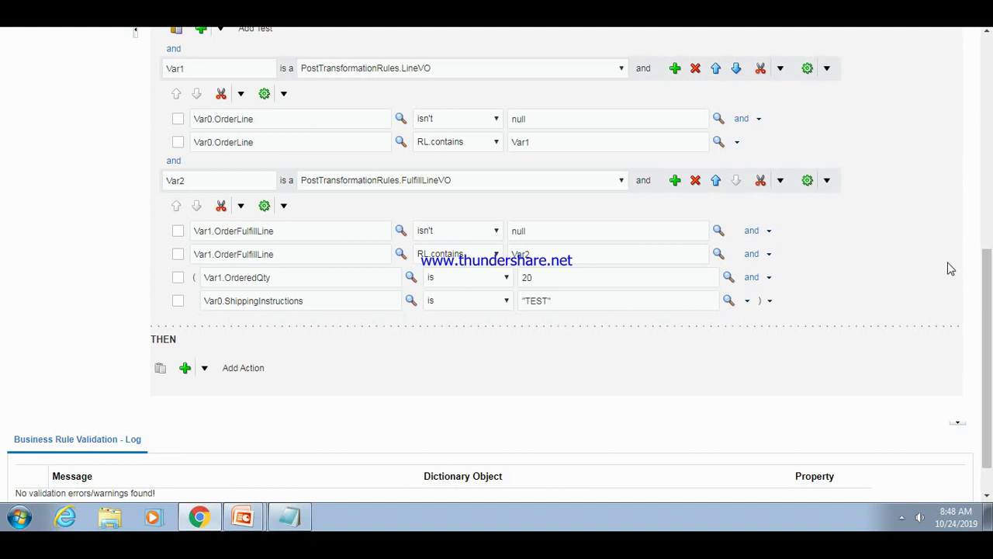
- Add a call action to the rule's THEN section
mouse_move(991, 294)
left_mouse_down()
mouse_move(987, 267)
mouse_move(989, 310)
left_mouse_up()
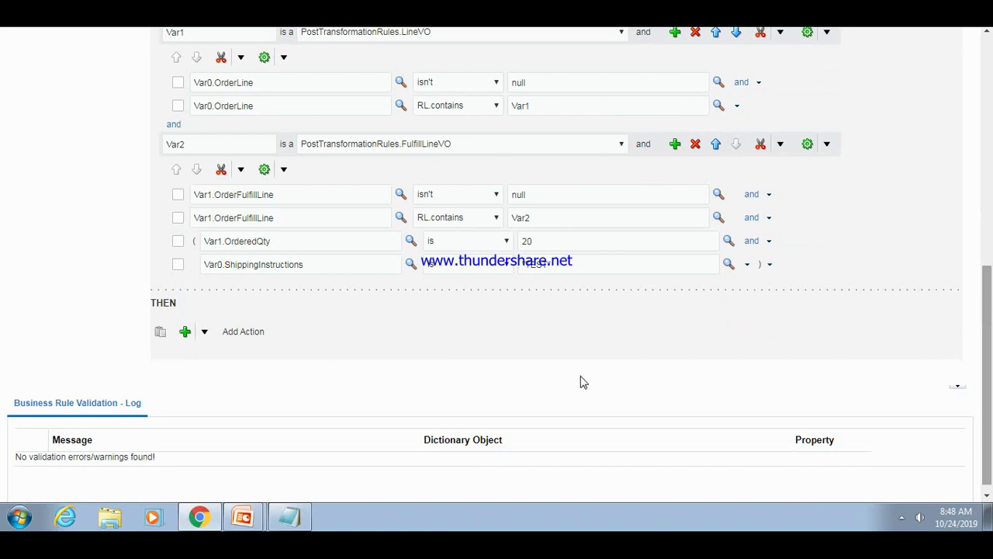
left_click(205, 333)
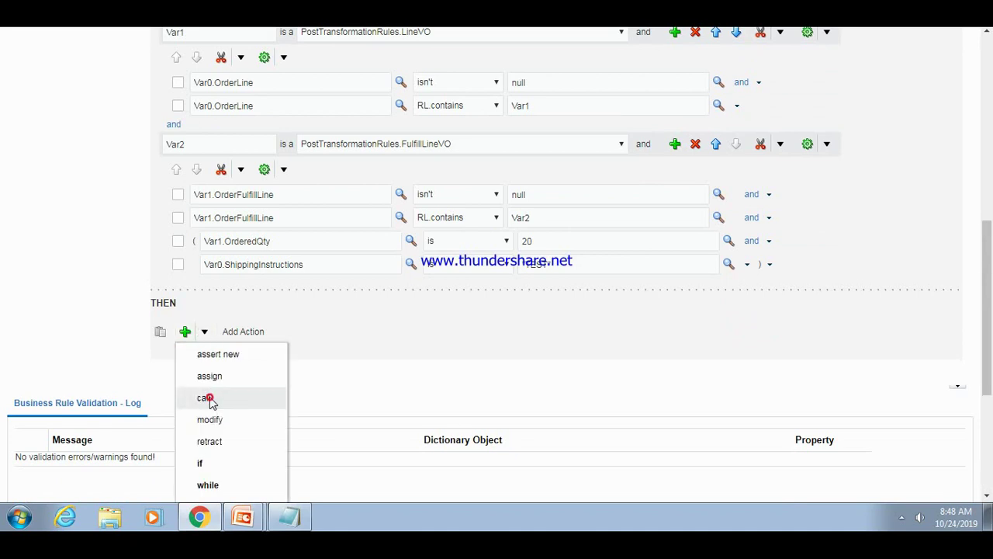
left_click(207, 398)
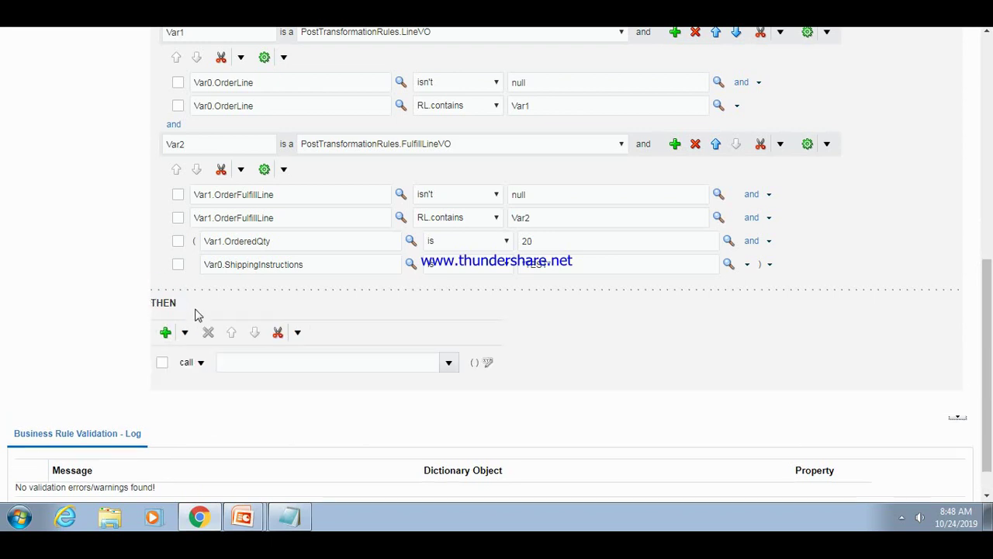
left_click(184, 332)
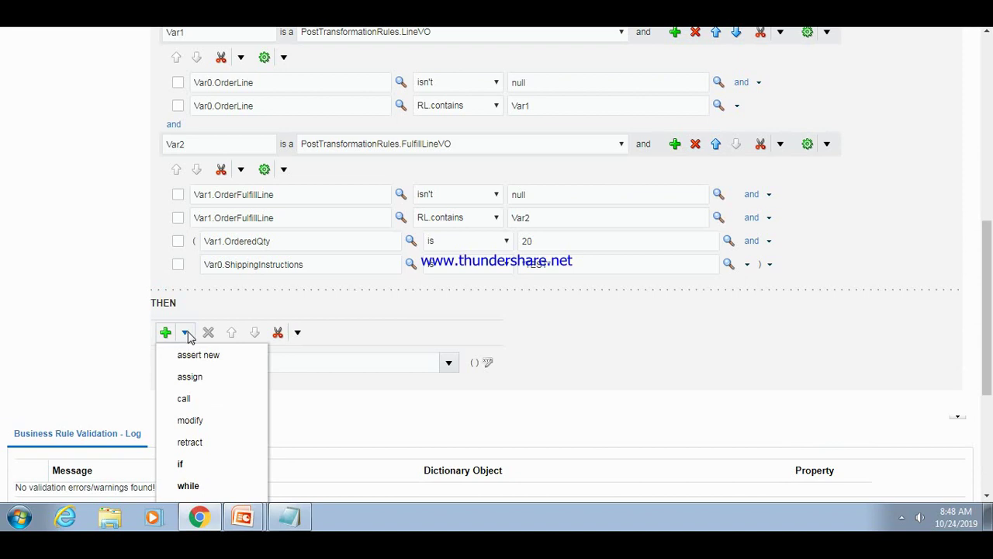
left_click(185, 401)
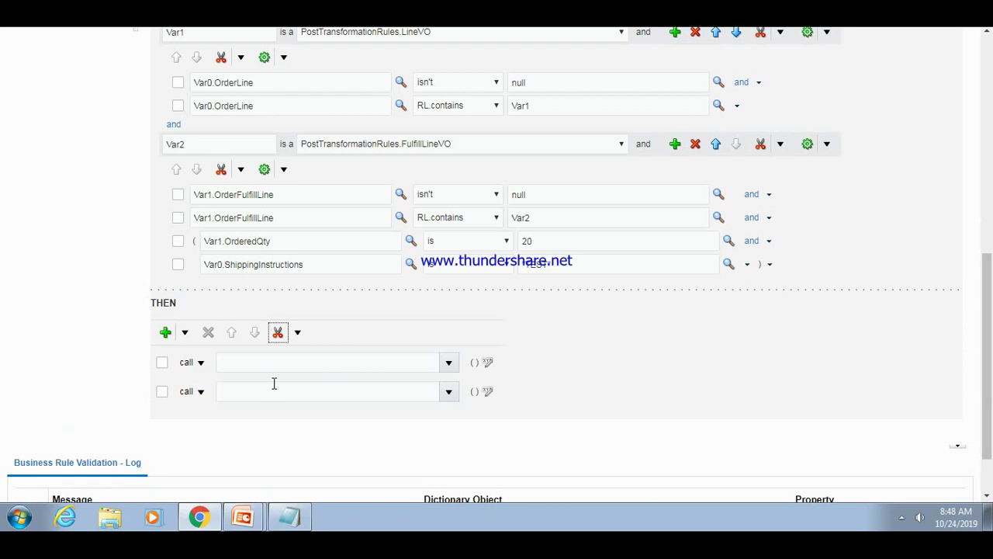
left_click(162, 391)
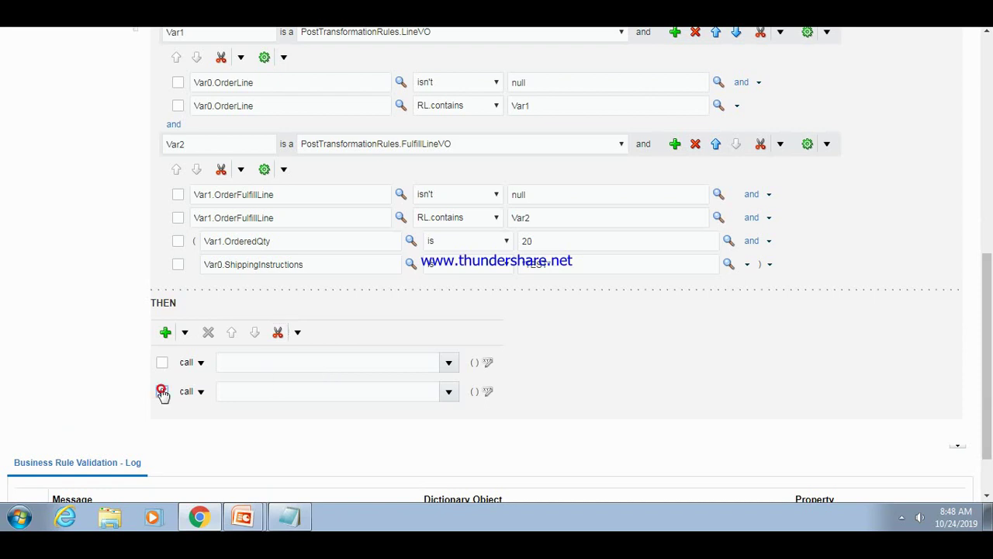
left_click(278, 334)
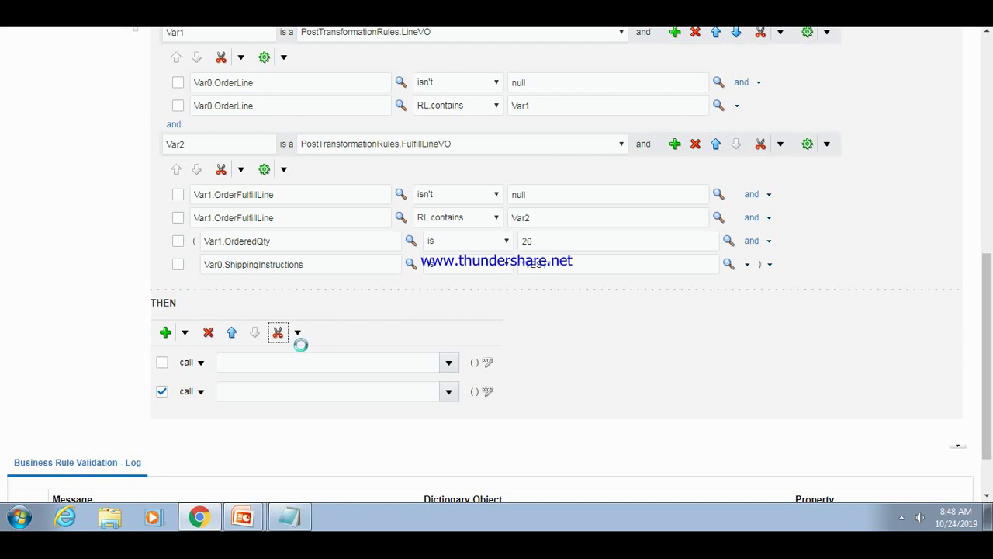
- Set the THEN call action's function to PostTransformationRules.Set Value to Fulfillment Line Extensible Flexfields
left_click(272, 359)
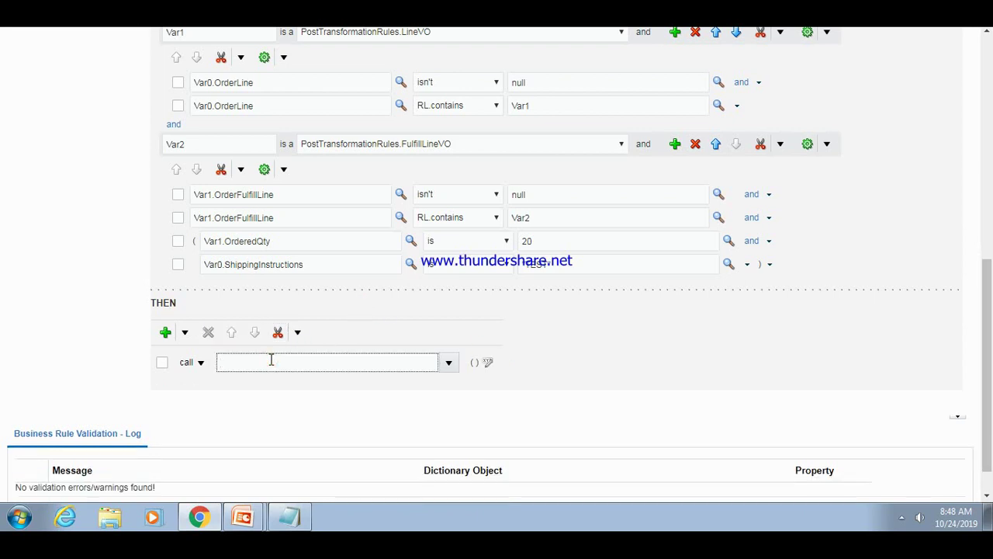
type("pre")
key("BackSpace")
key("BackSpace")
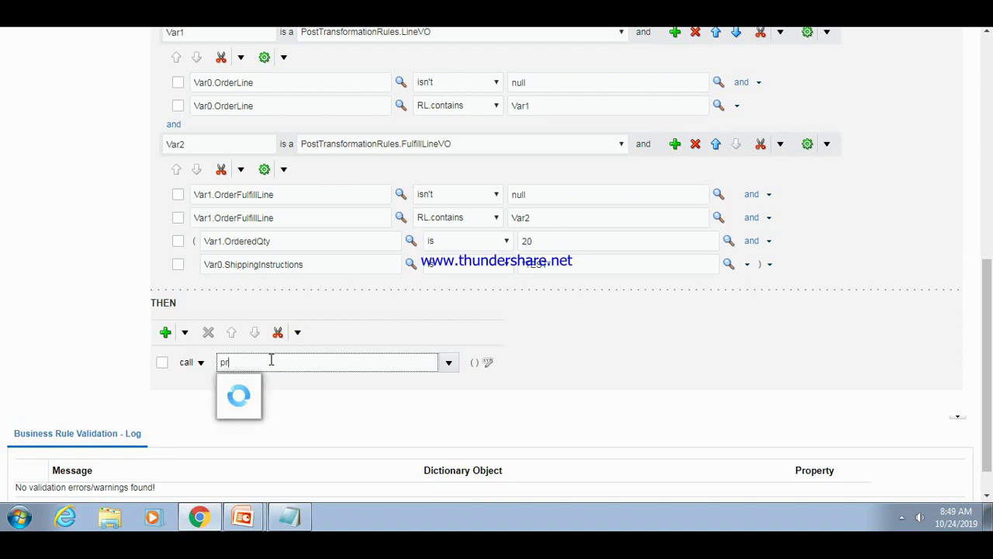
type("r")
key("BackSpace")
type("ost")
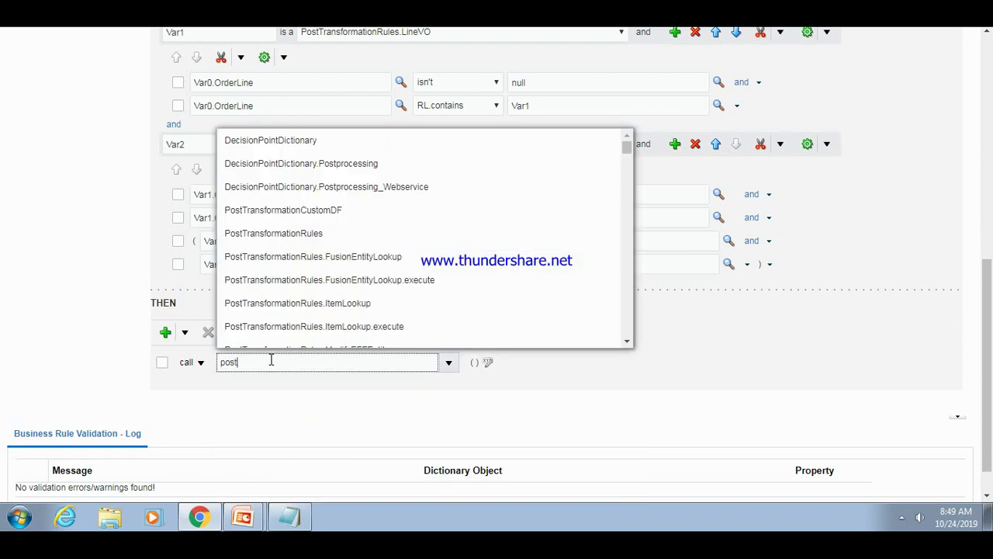
type("trans")
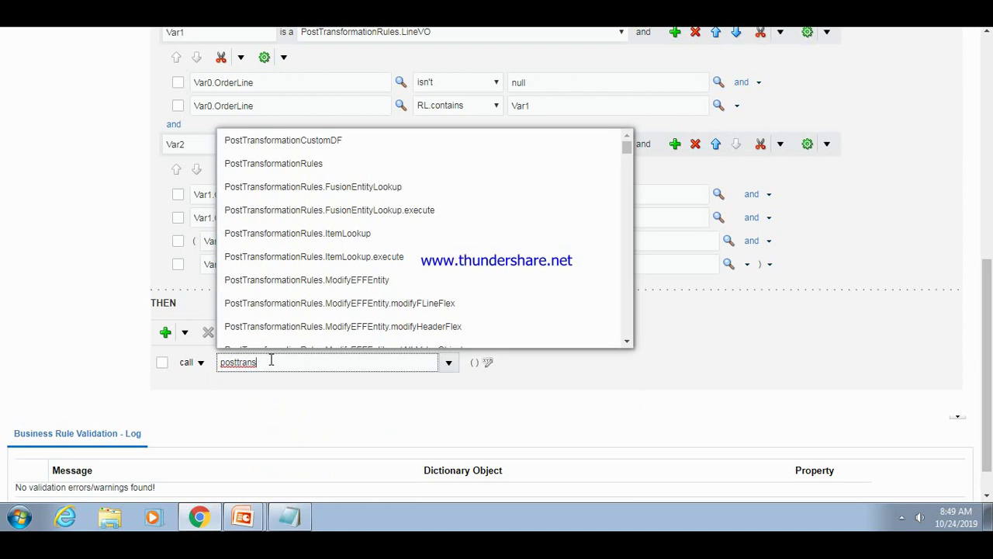
type("rmat")
left_click(271, 360)
type("ionRu")
key("BackSpace")
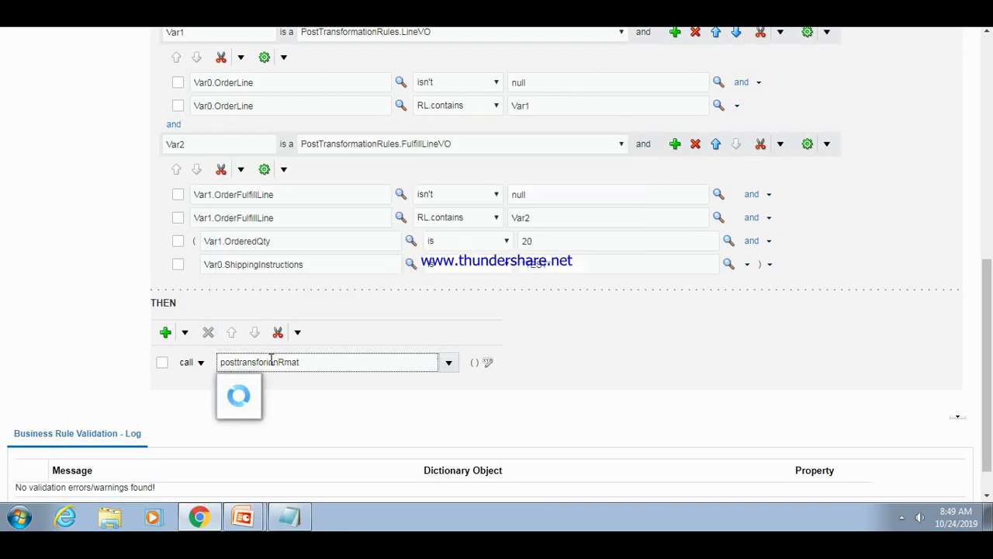
left_click(300, 363)
left_click(281, 363)
key("BackSpace")
key("BackSpace")
key("BackSpace")
left_click(284, 364)
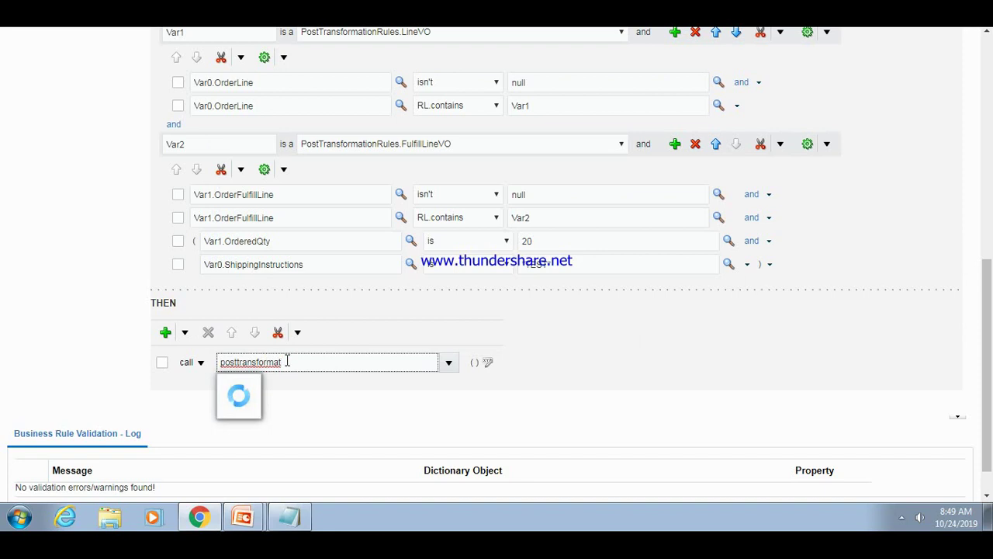
type("ion")
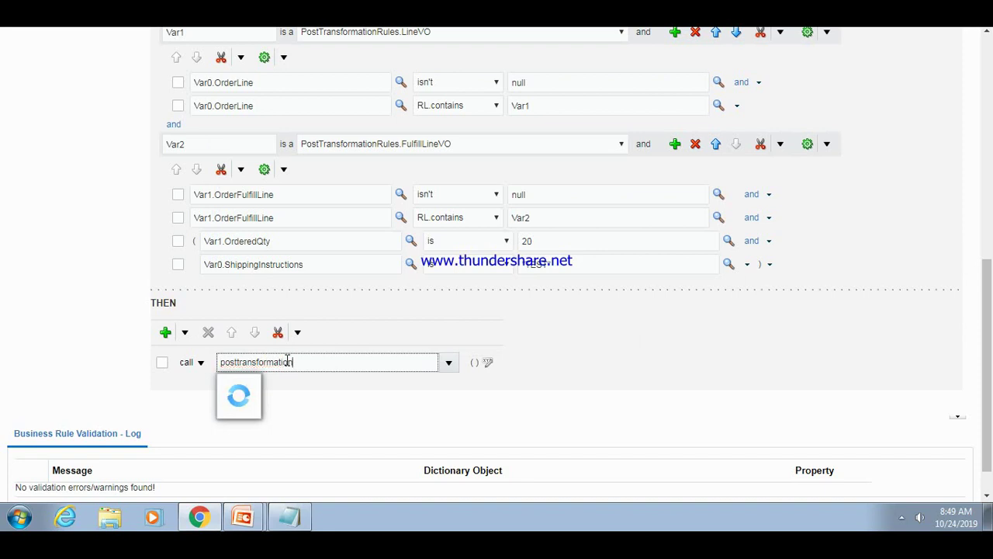
type("Rule")
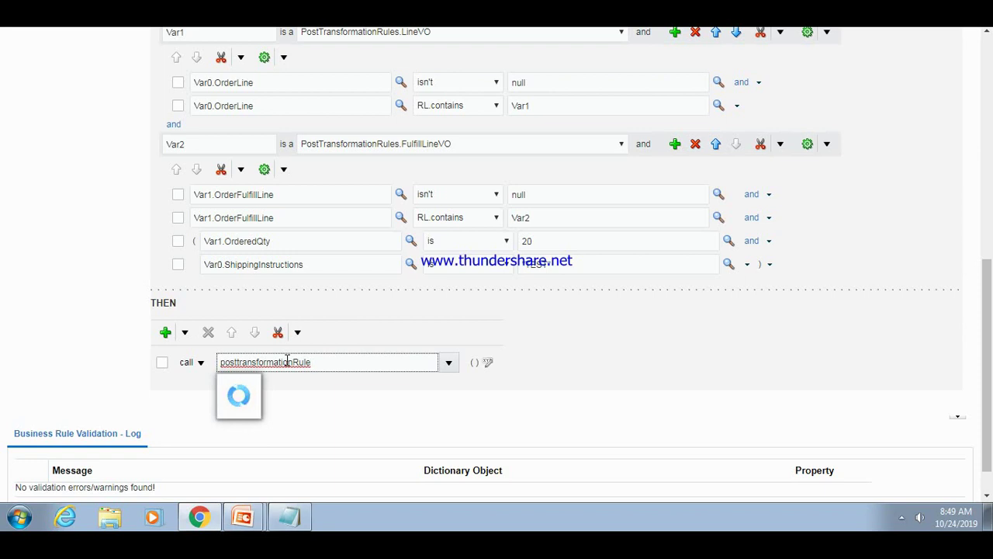
type(".Set")
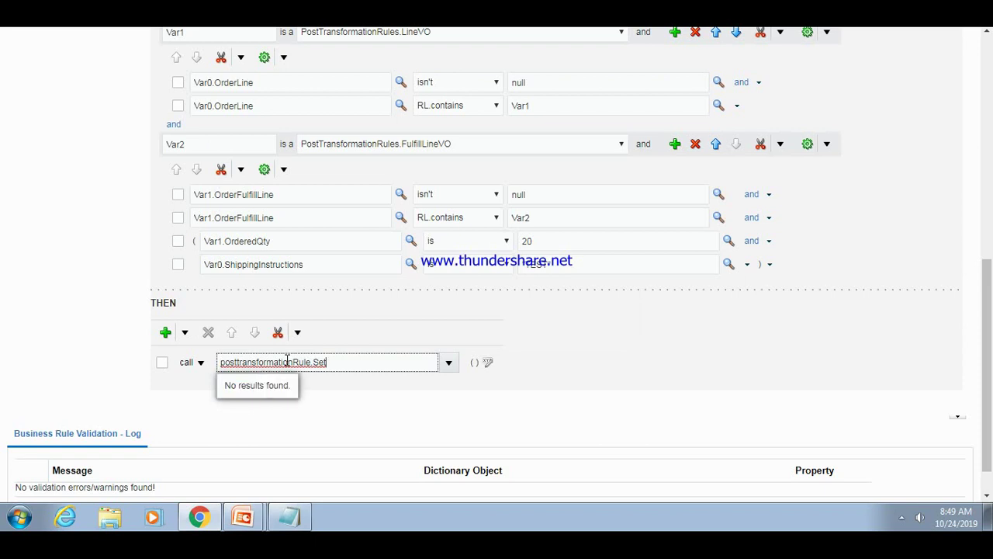
key("BackSpace")
key("BackSpace")
key("BackSpace")
key("BackSpace")
key("BackSpace")
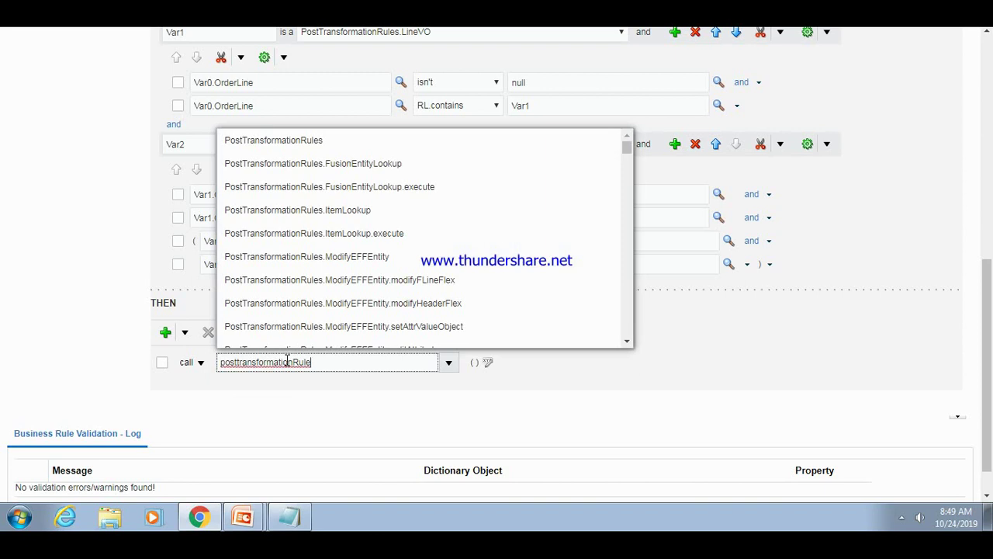
type("s ")
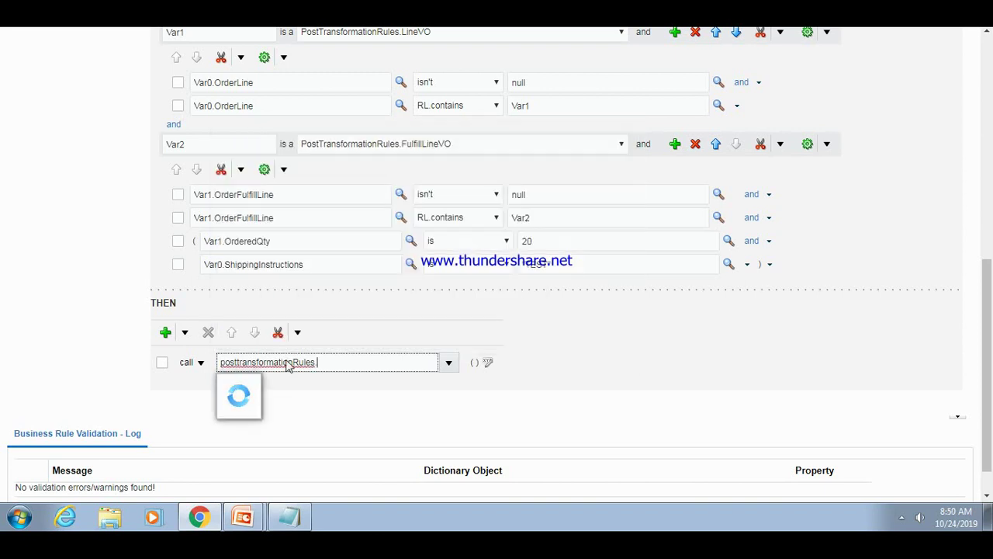
type("s")
key("BackSpace")
type("set")
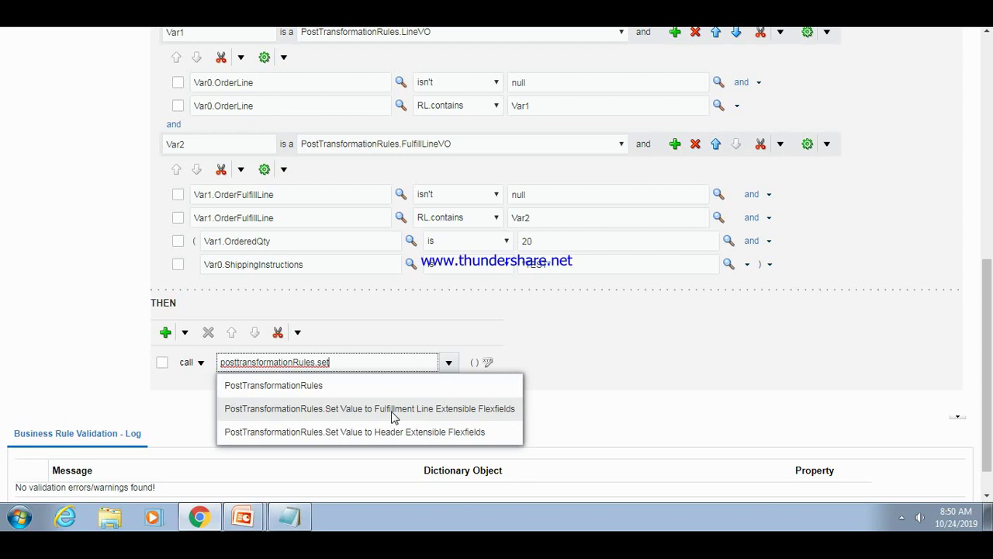
left_click(393, 417)
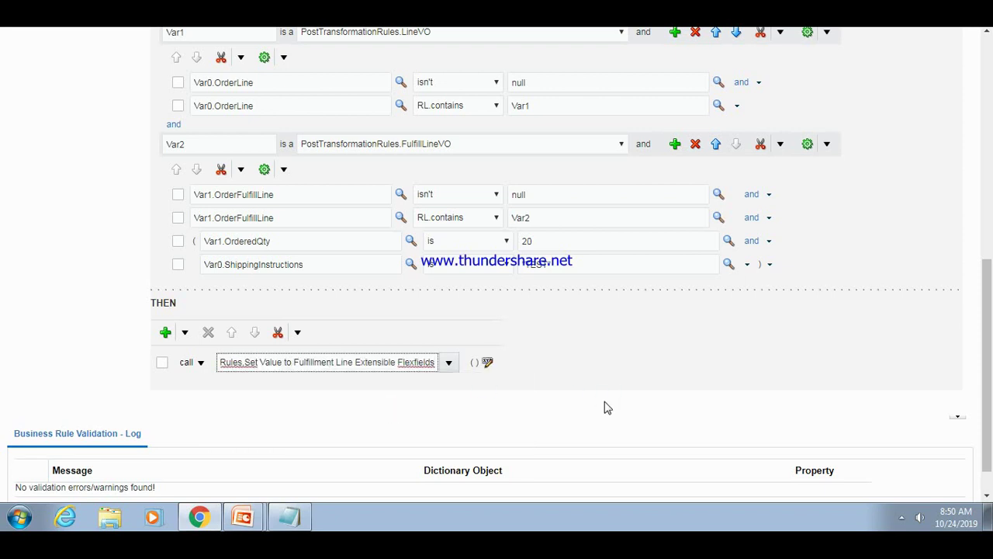
- Open the call action's arguments and widen the Name column to read the full argument names
left_click(489, 364)
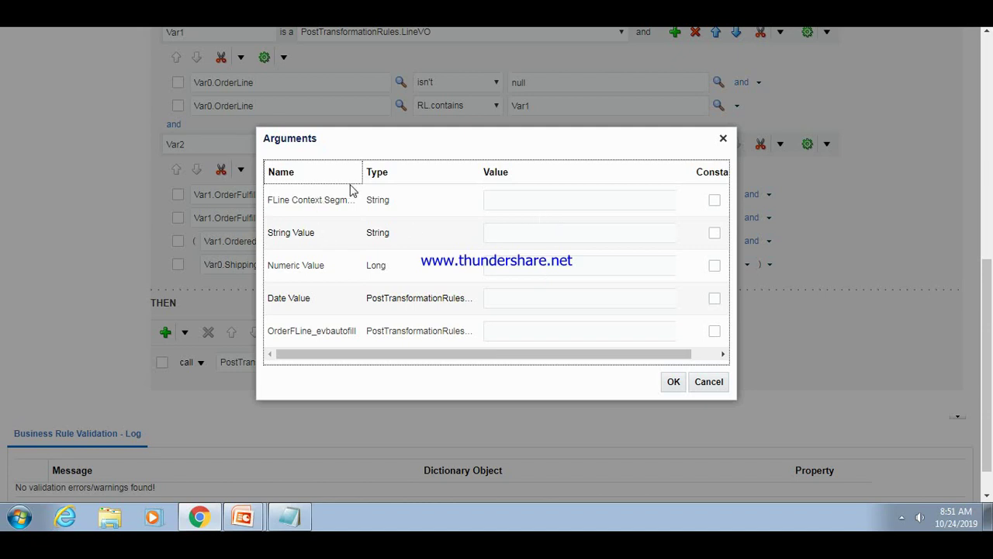
left_click_drag(364, 166, 407, 169)
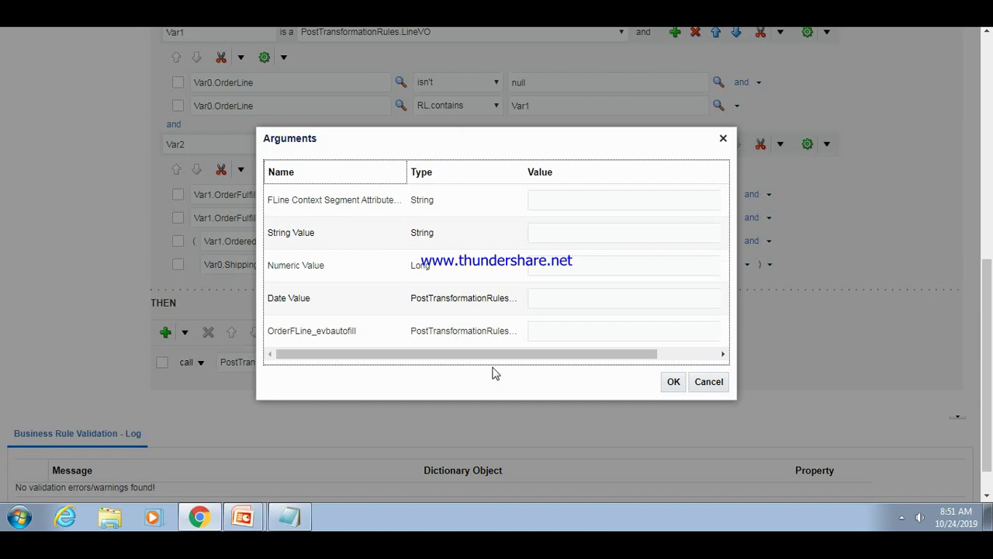
left_click_drag(491, 357, 393, 395)
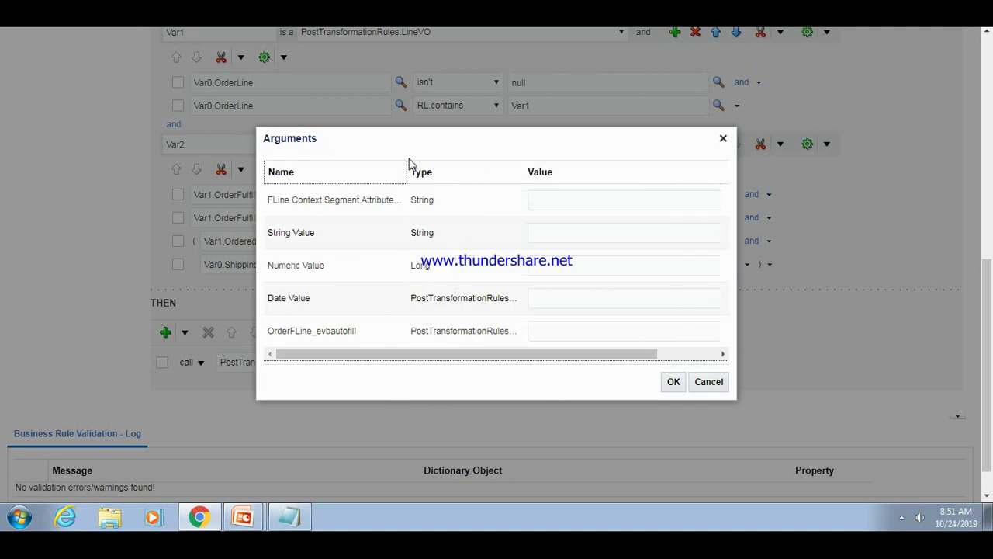
- Enter a pair of double quotes as the value of the FLine Context Segment Attribute argument
left_click(592, 200)
type("\"")
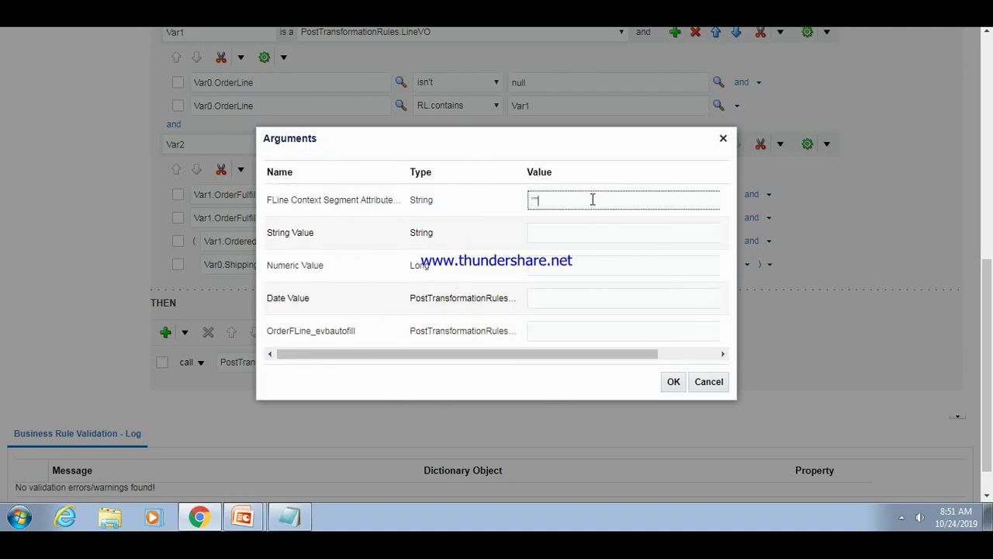
double_click(592, 200)
type("1")
left_click(591, 200)
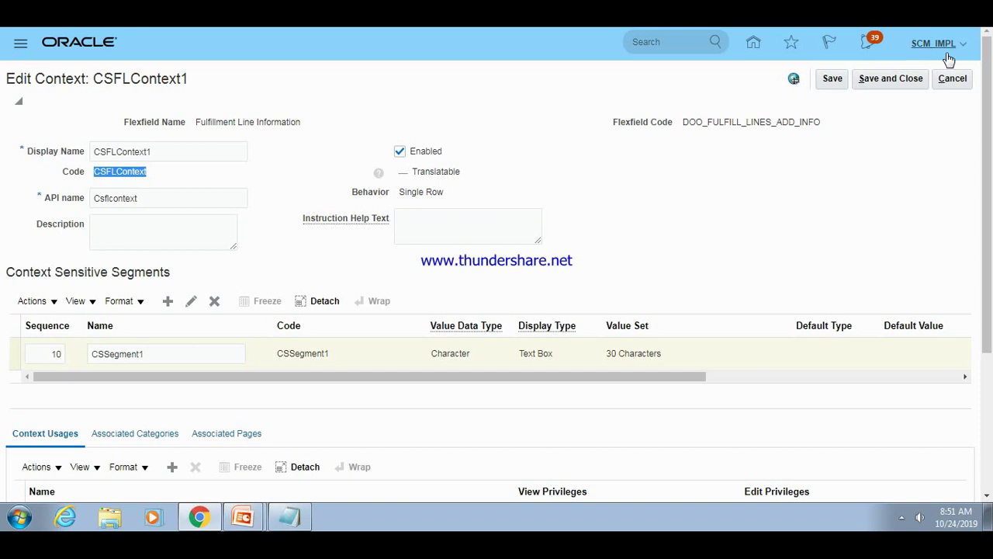
- Back out of the CSFLContext1 context and the Fulfillment Line Information flexfield without saving, returning to the setup page
left_click(956, 81)
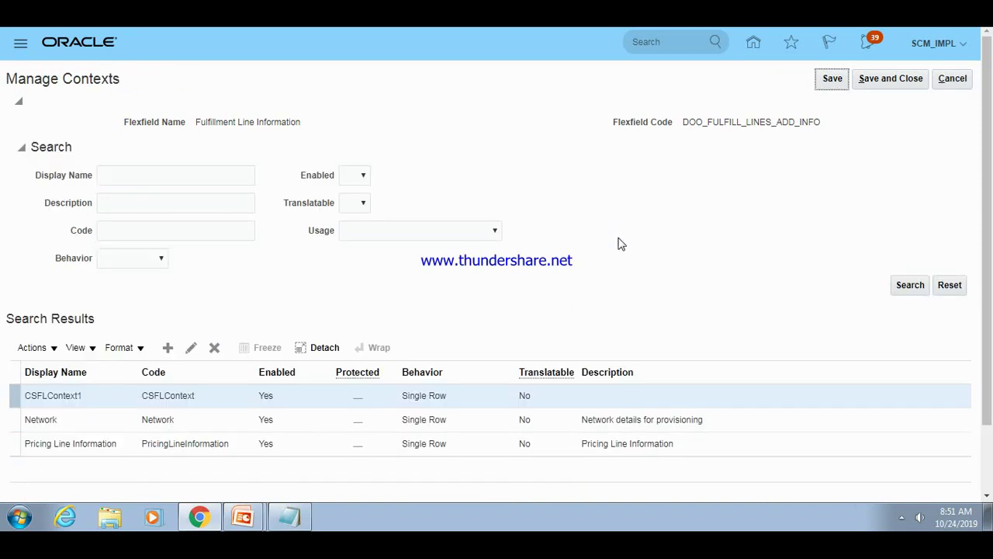
left_click(958, 77)
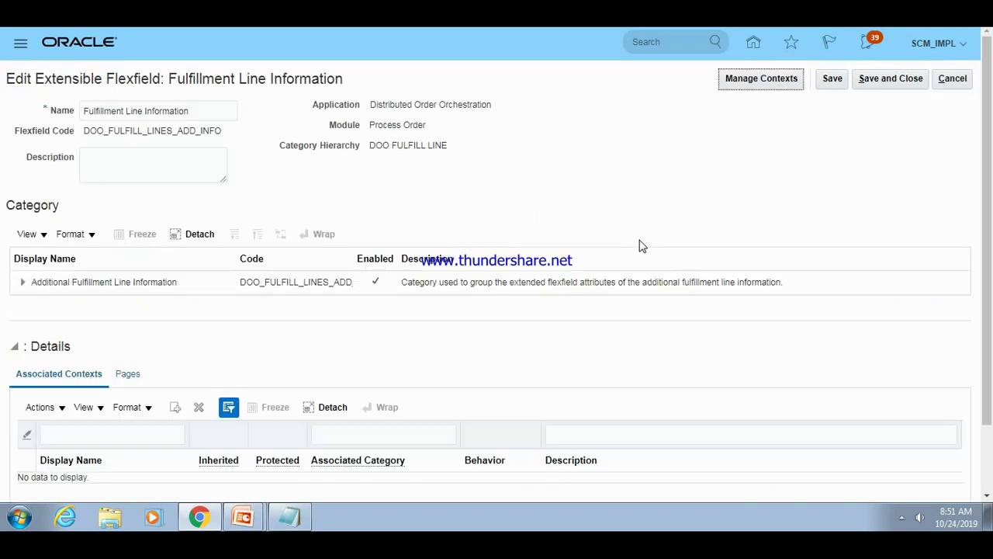
left_click(954, 78)
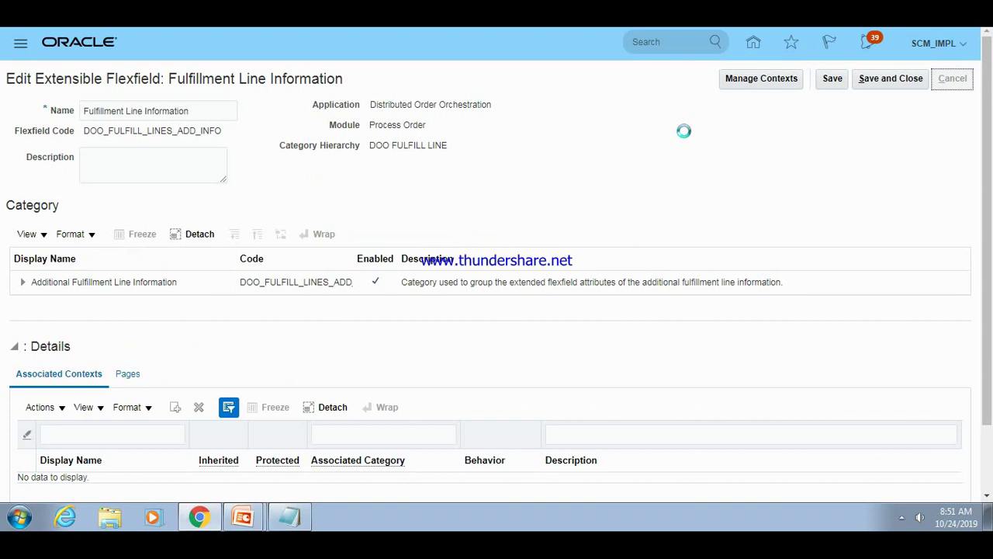
left_click(960, 81)
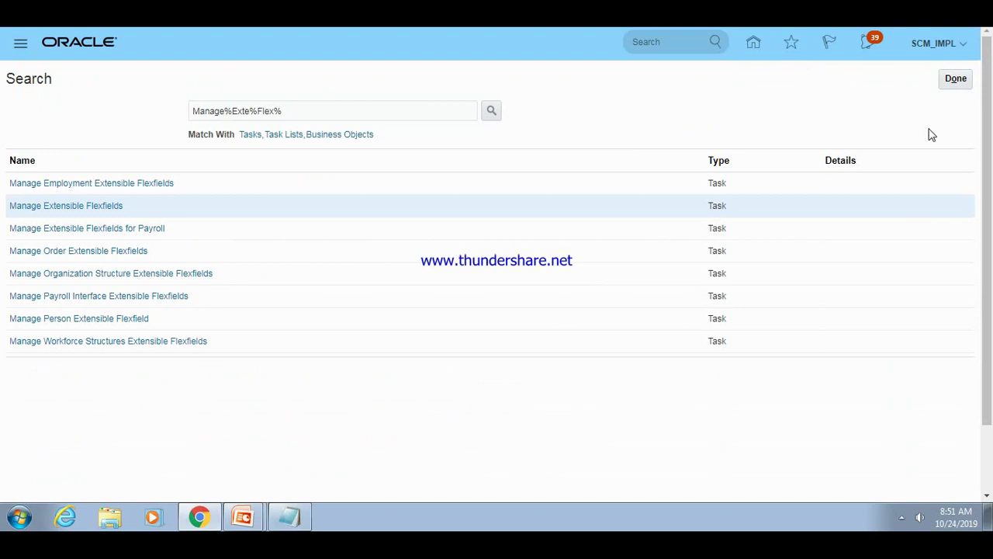
left_click(956, 85)
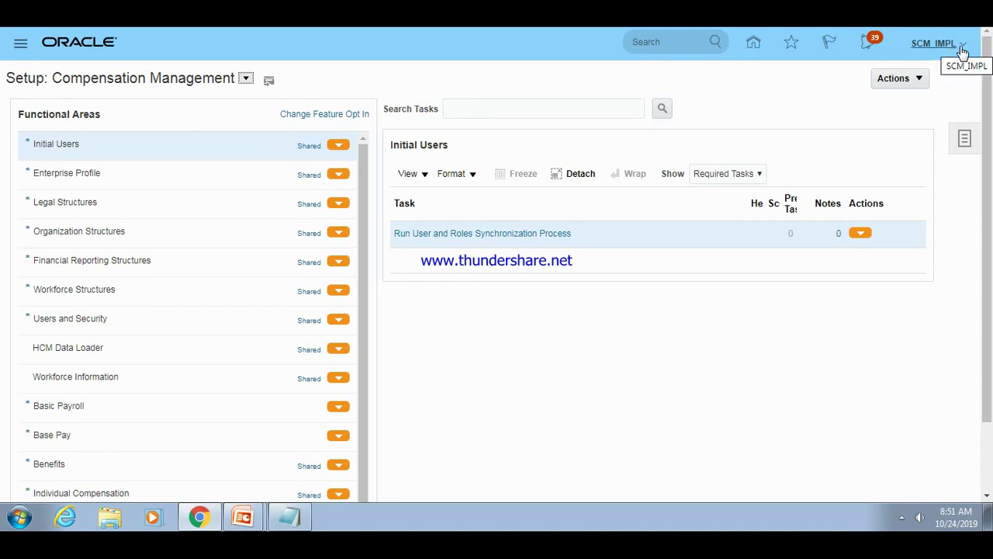
- Go to the home page and reopen Setup and Maintenance
left_click(963, 51)
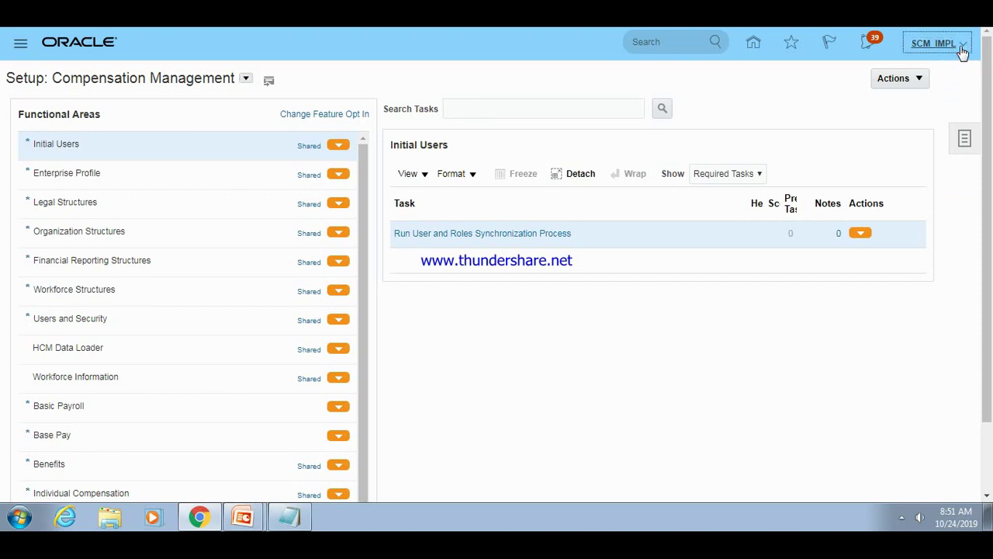
left_click(752, 44)
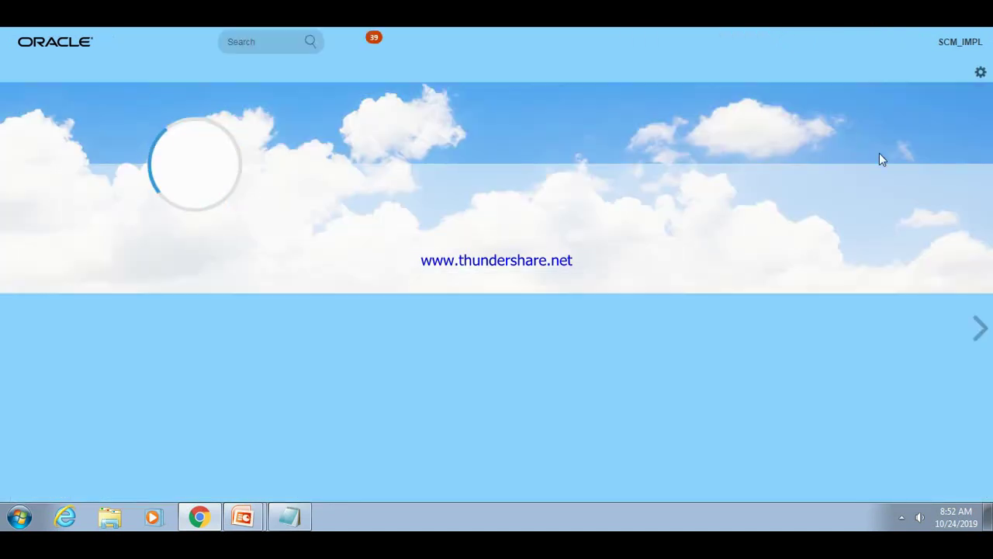
left_click(962, 45)
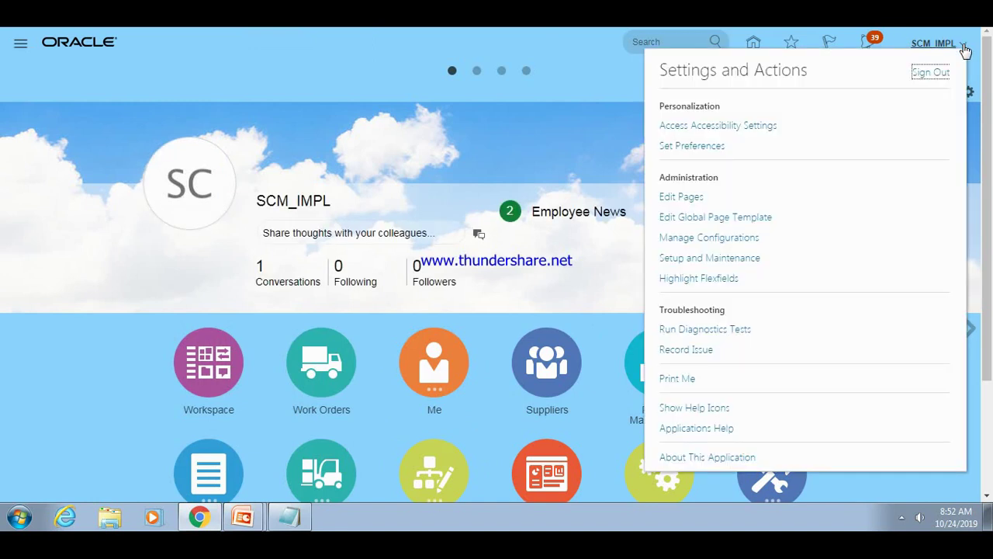
left_click(731, 260)
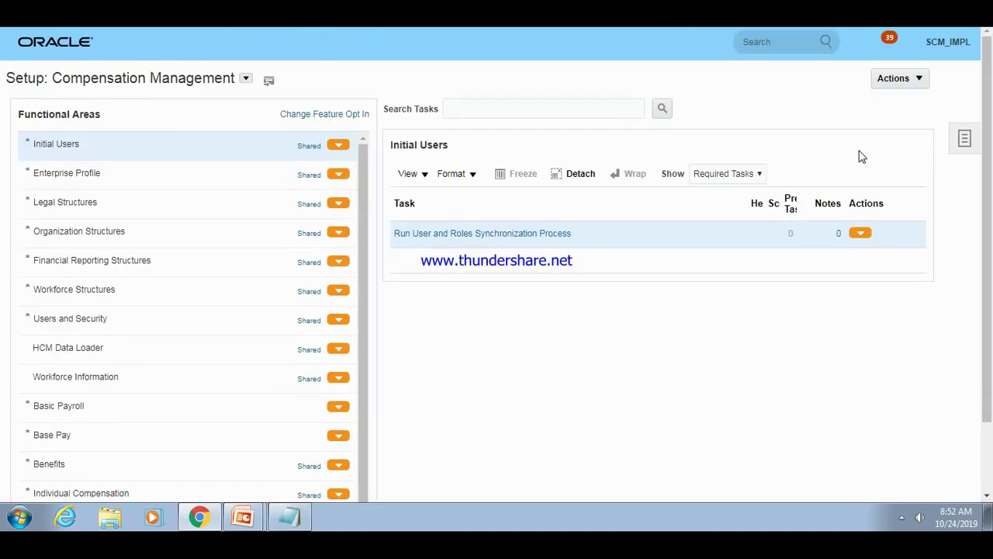
- Search the setup tasks for "Manage%Exten%Flex%"
left_click(966, 139)
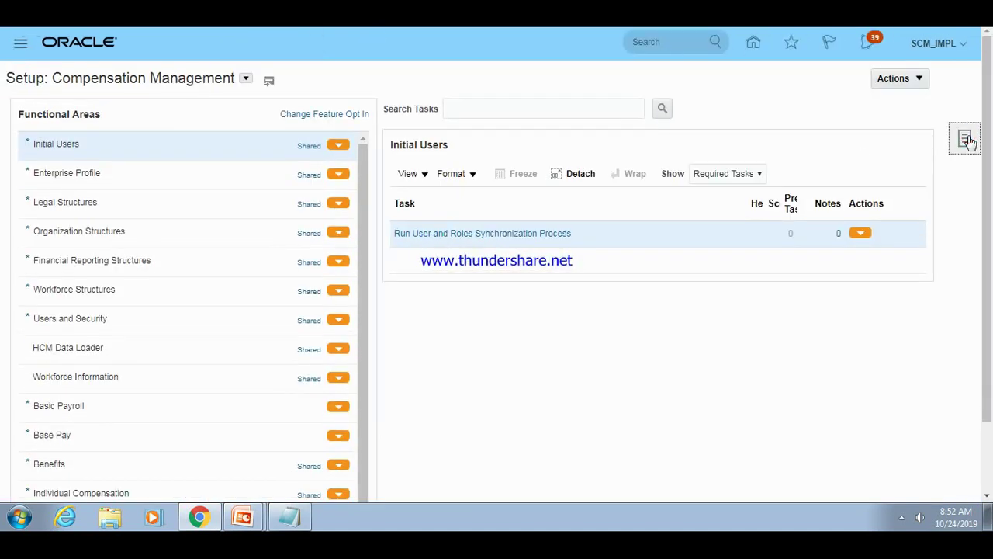
left_click(860, 207)
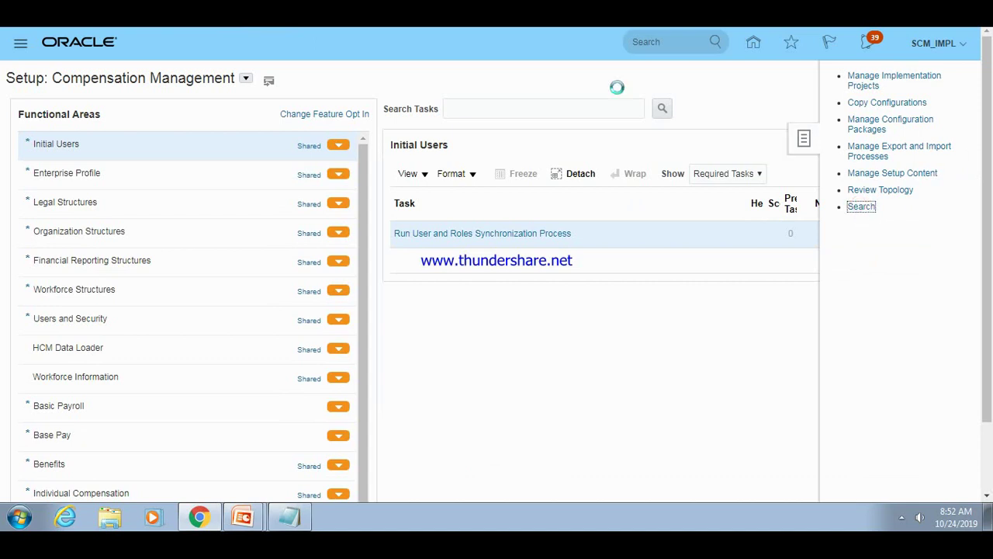
left_click(325, 101)
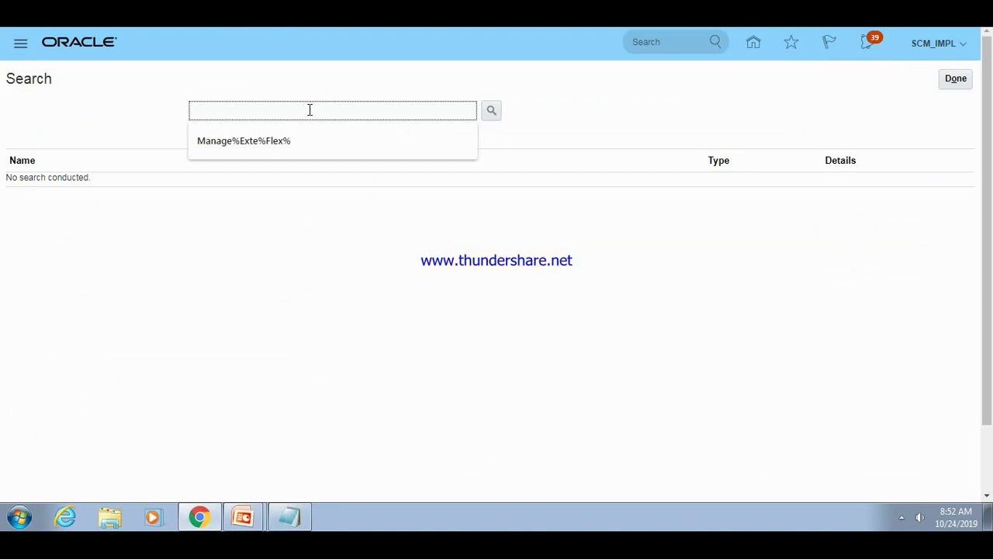
type("Manage%Exten%")
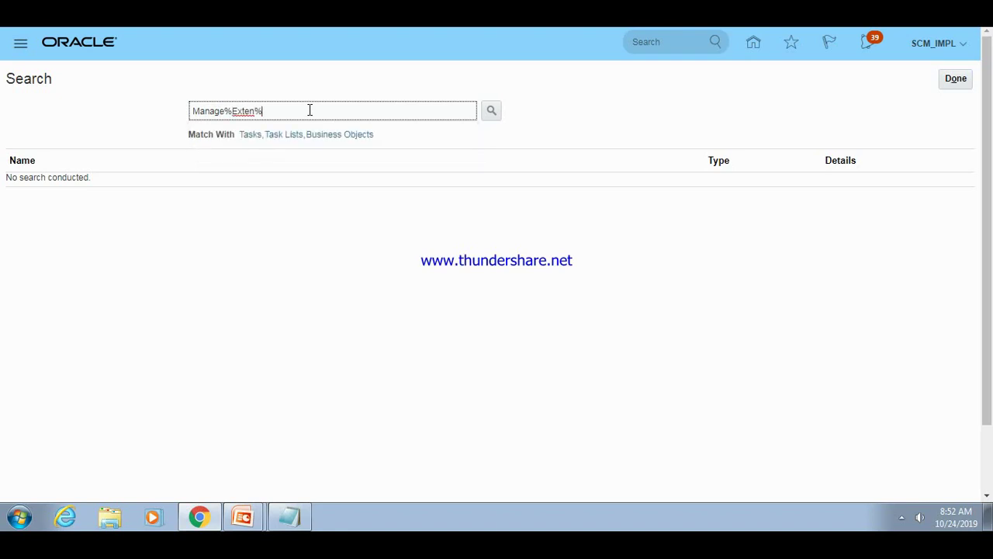
type("Flex%")
key("Return")
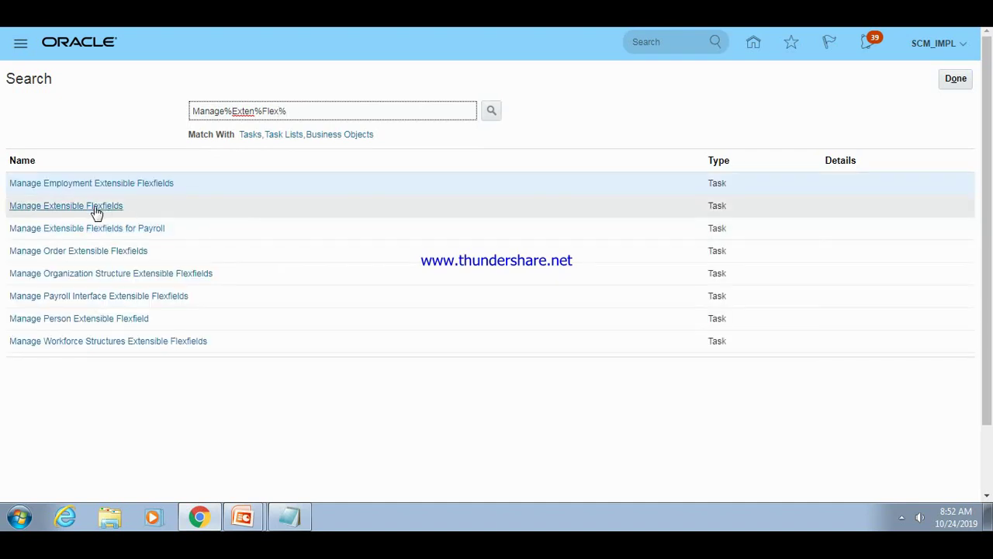
- Open the Manage Extensible Flexfields task and search for flexfields in the Process Order module
left_click(95, 208)
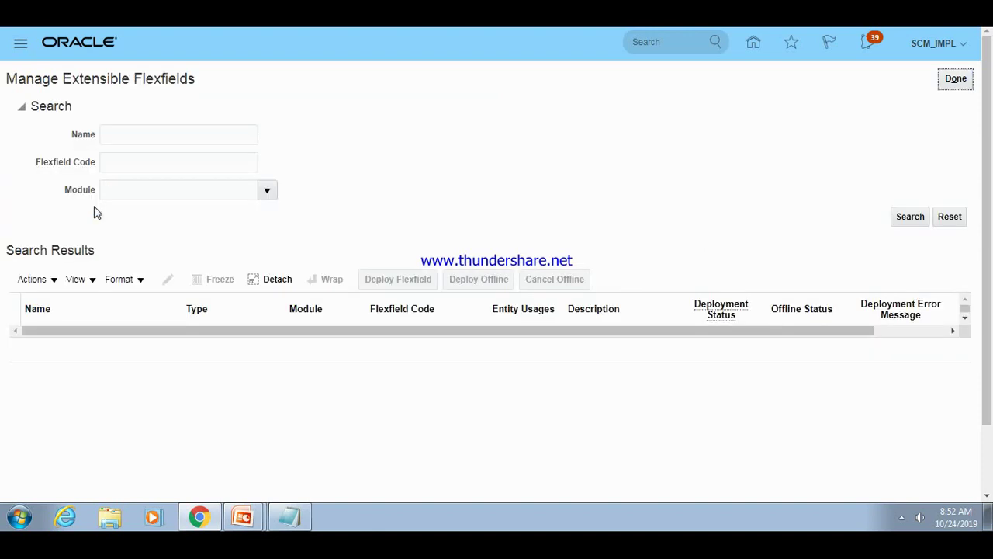
left_click(129, 184)
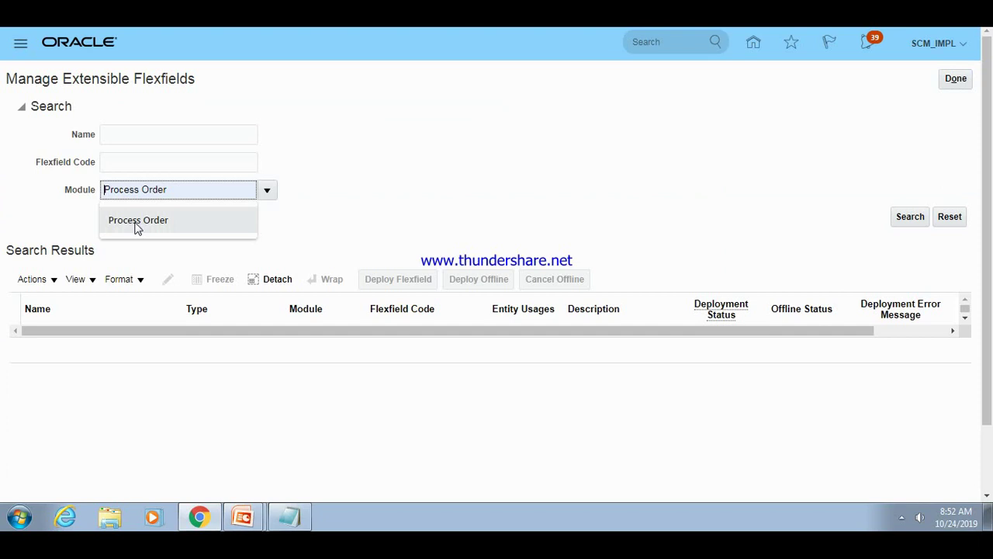
left_click(135, 222)
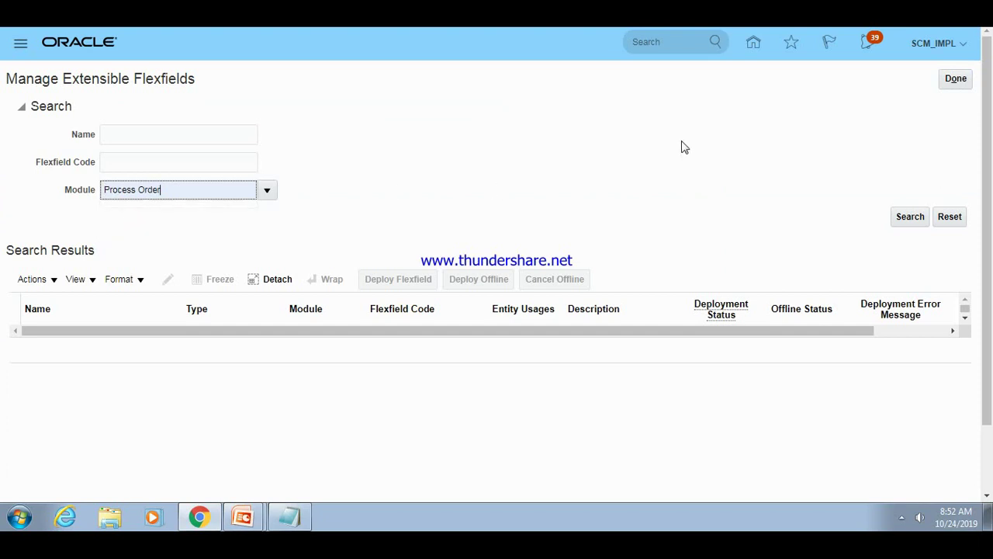
left_click(907, 222)
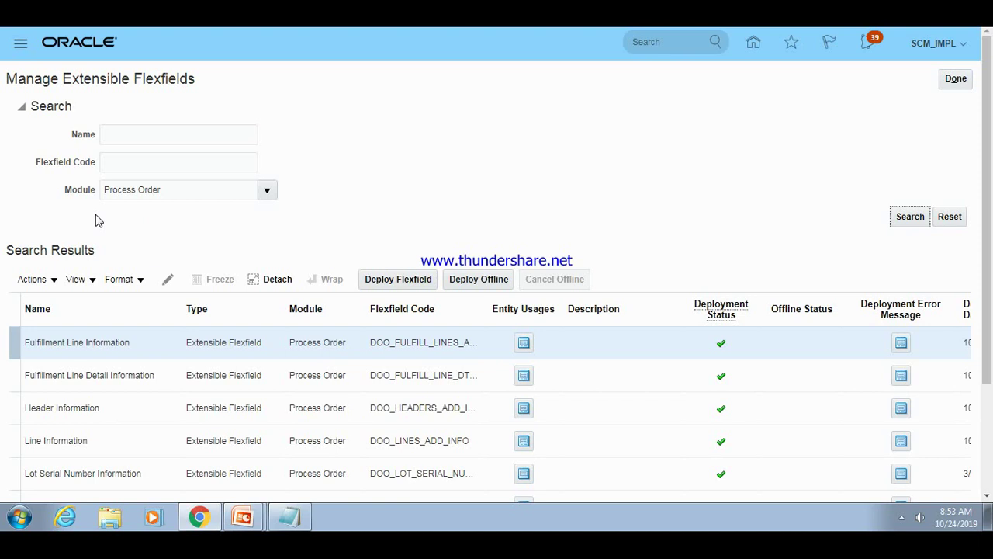
- Edit the Fulfillment Line Information flexfield and open its context management page
left_click(88, 342)
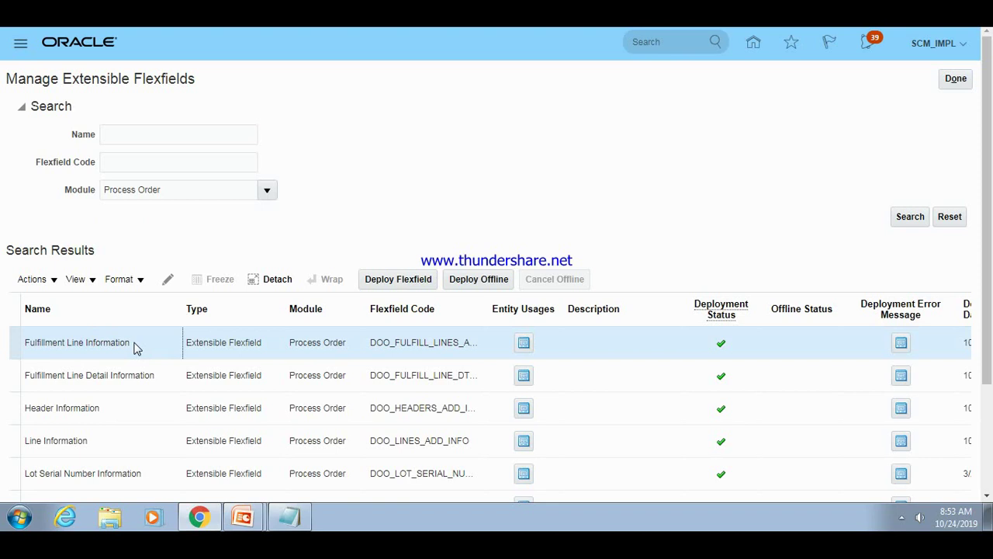
left_click(169, 280)
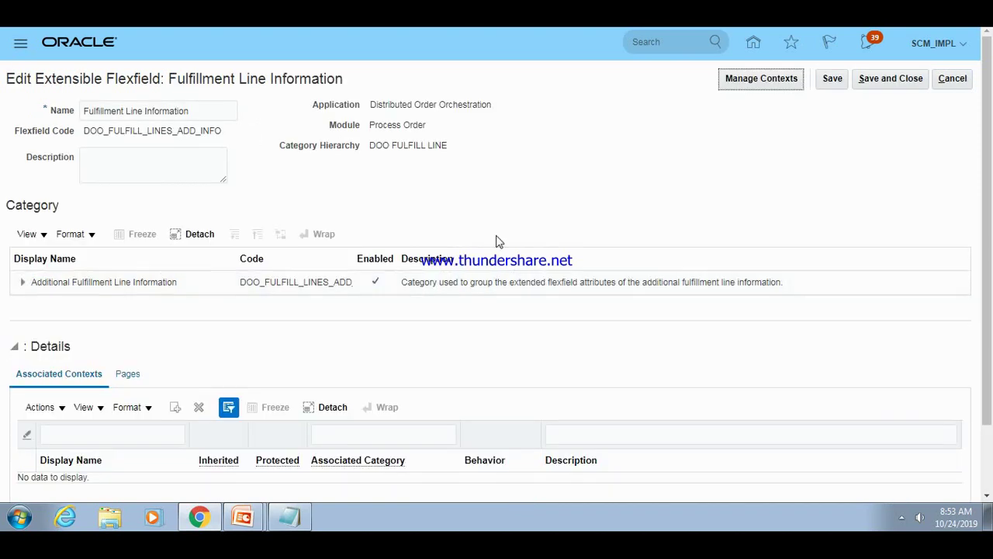
left_click(157, 285)
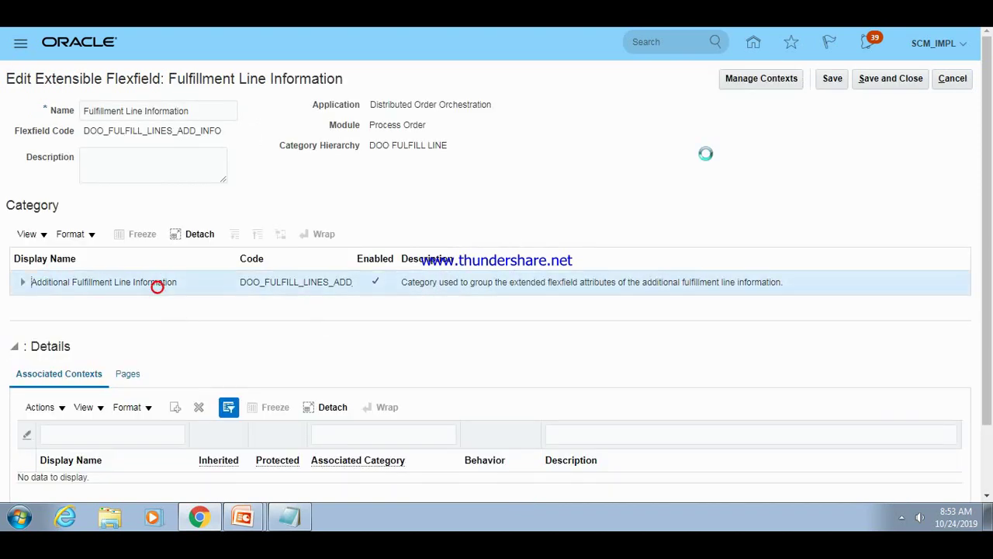
left_click(749, 78)
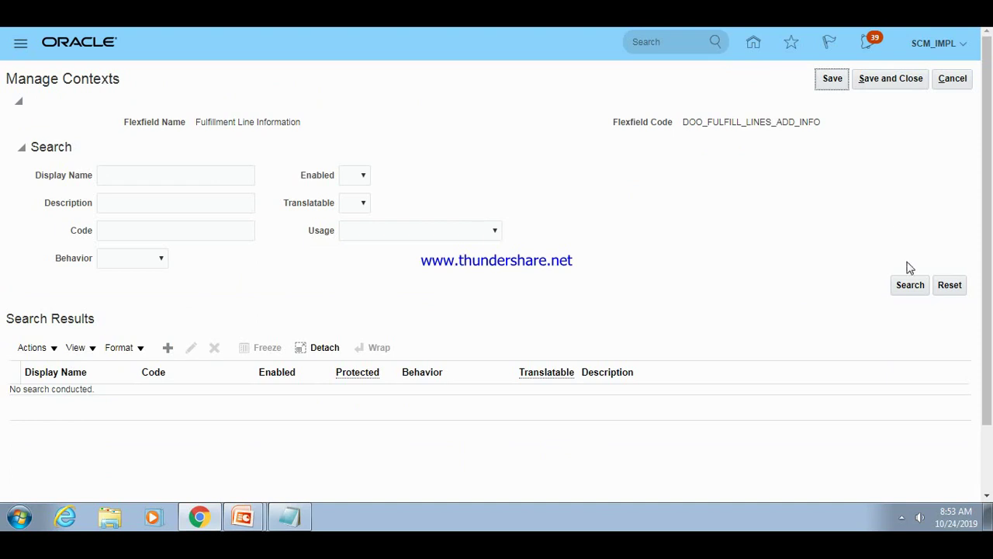
- List the flexfield's contexts and open CSFLContext1 for editing
left_click(911, 286)
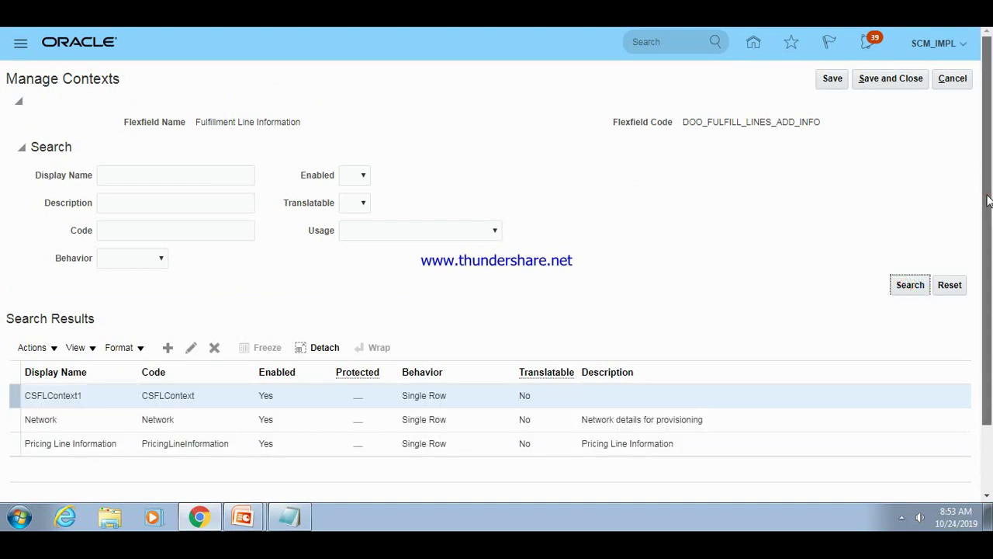
scroll(986, 196, "down", 2)
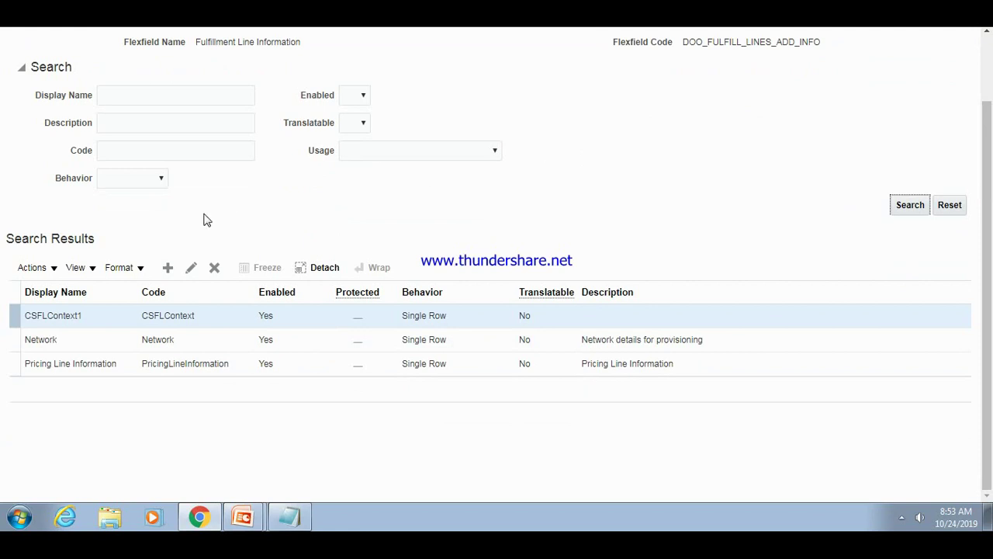
left_click(59, 317)
left_click(192, 267)
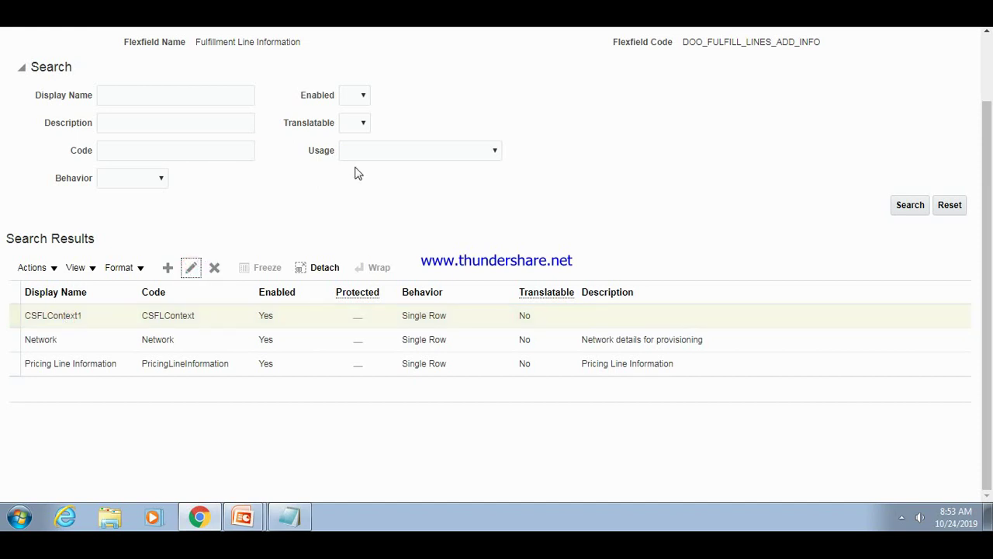
left_click(191, 268)
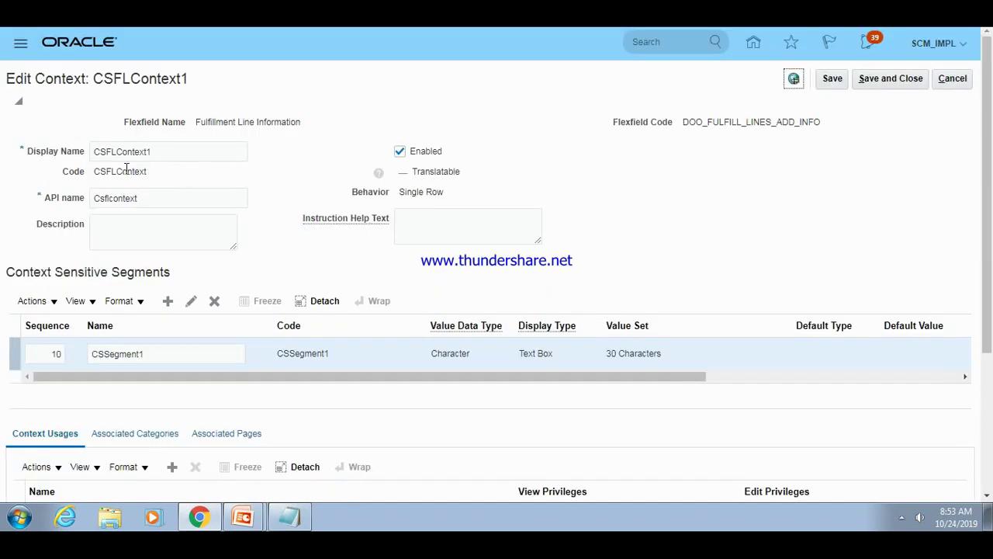
- Copy the context code CSFLContext and enter it in double quotes, followed by >, as the THEN action's FLine Context Segment Attribute argument
left_click_drag(99, 171, 147, 175)
key("ctrl+c")
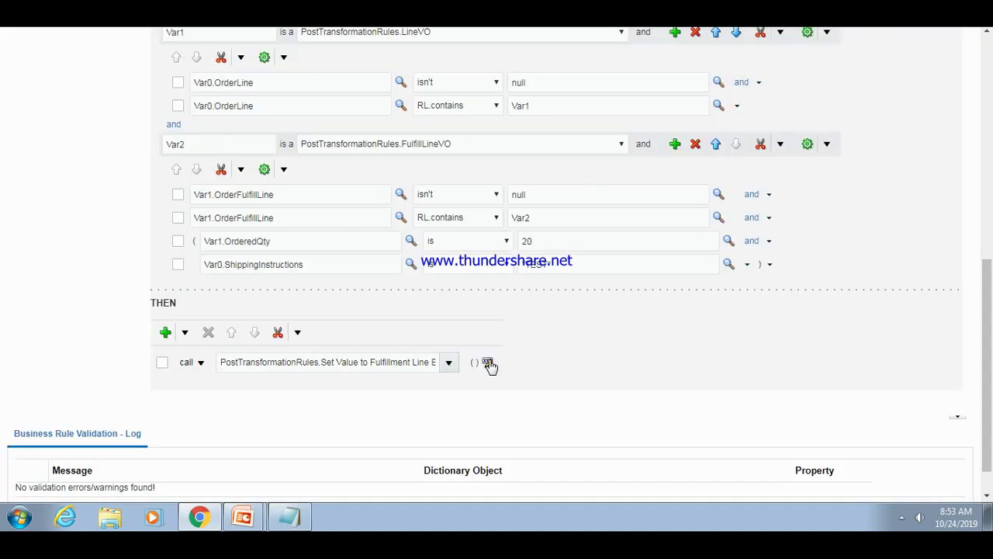
left_click(488, 363)
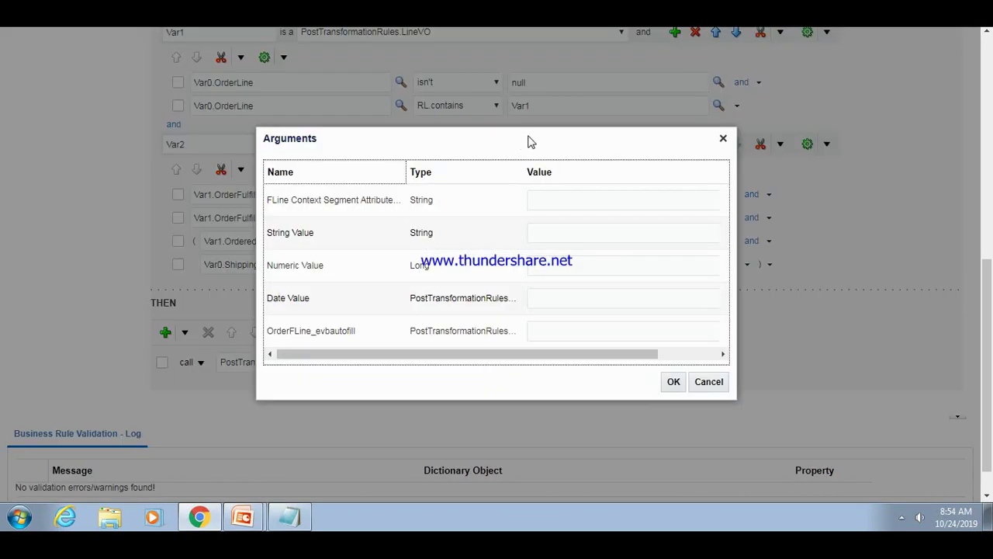
left_click(541, 196)
type("\"\"")
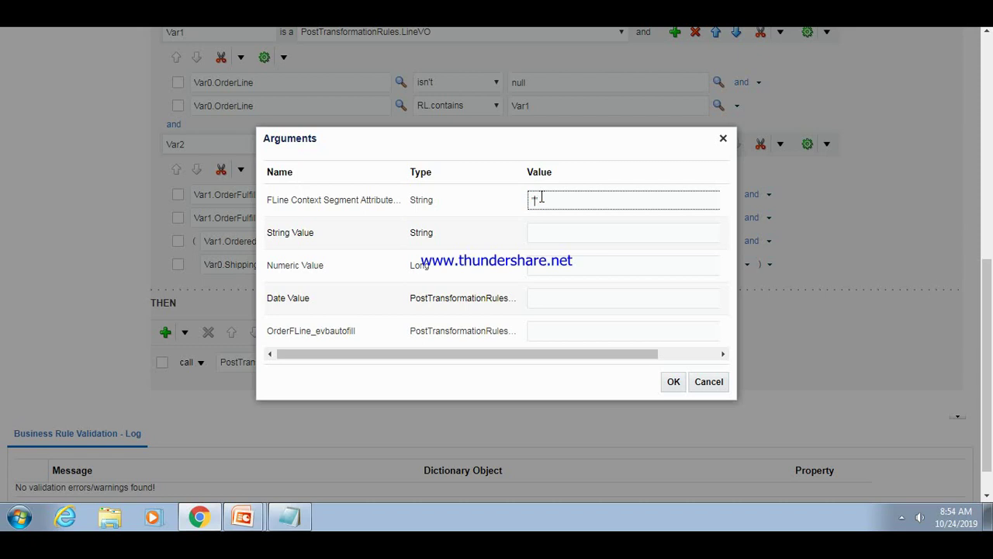
key("ctrl+v")
type(">")
- Look up the segment code and complete the FLine Context Segment Attribute argument as "CSFLContext > CSSegment1 (STRING)"
key("ctrl+Tab")
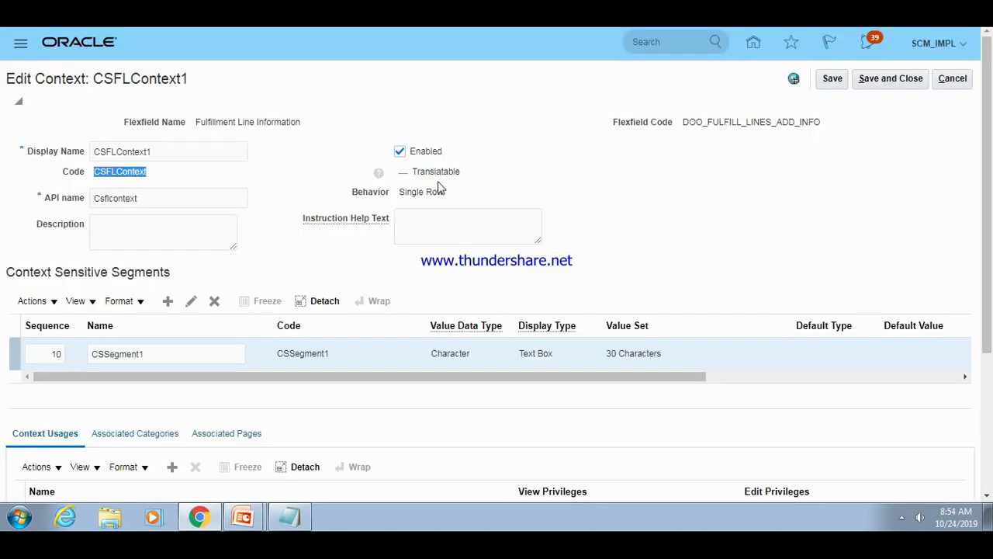
left_click(306, 361)
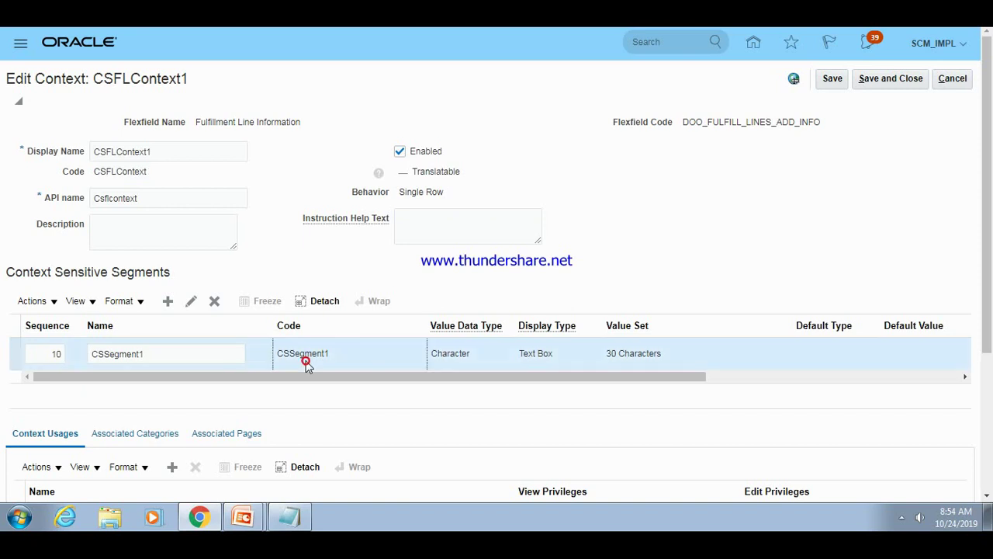
left_click(191, 301)
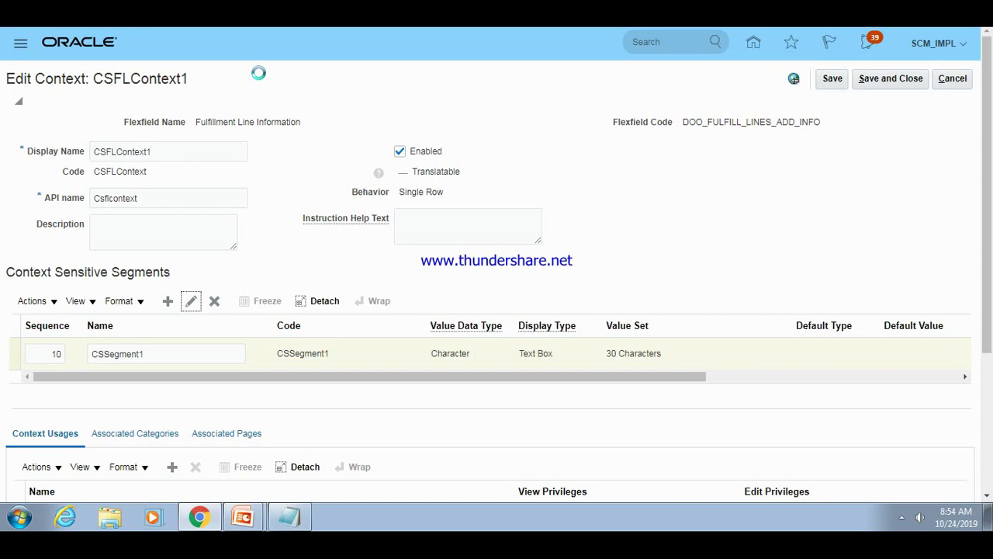
left_click_drag(226, 192, 178, 190)
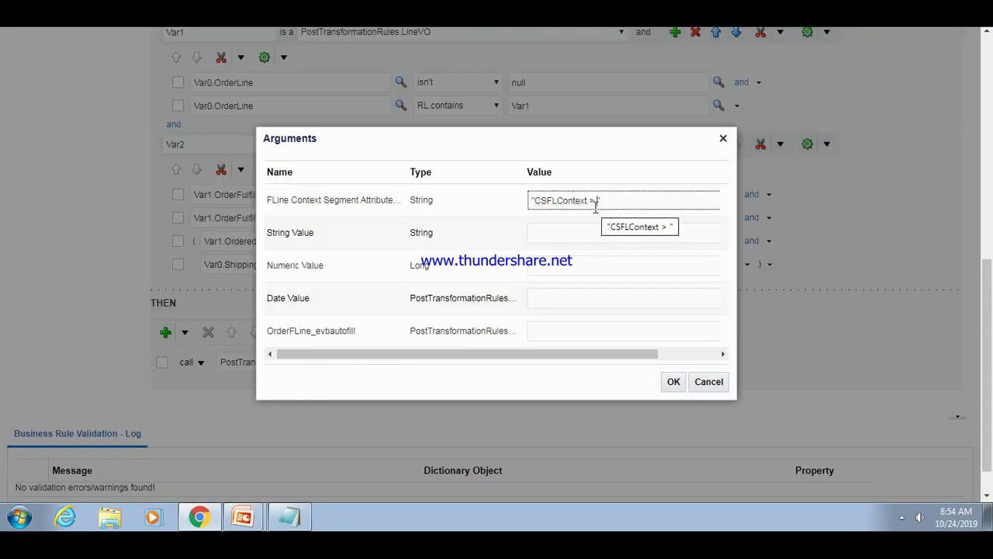
left_click(587, 201)
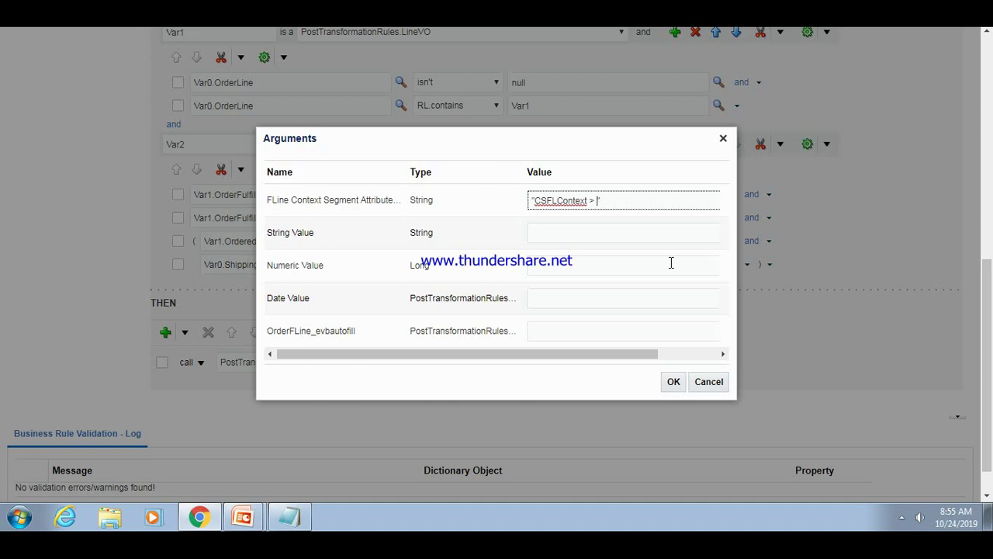
type("CSSegment1 (ST")
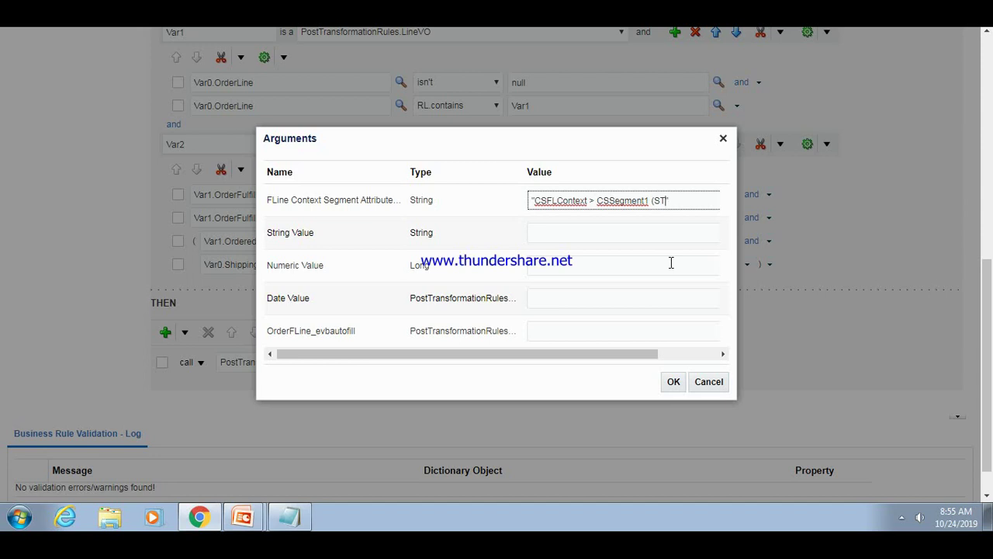
type("RING)")
left_click(582, 234)
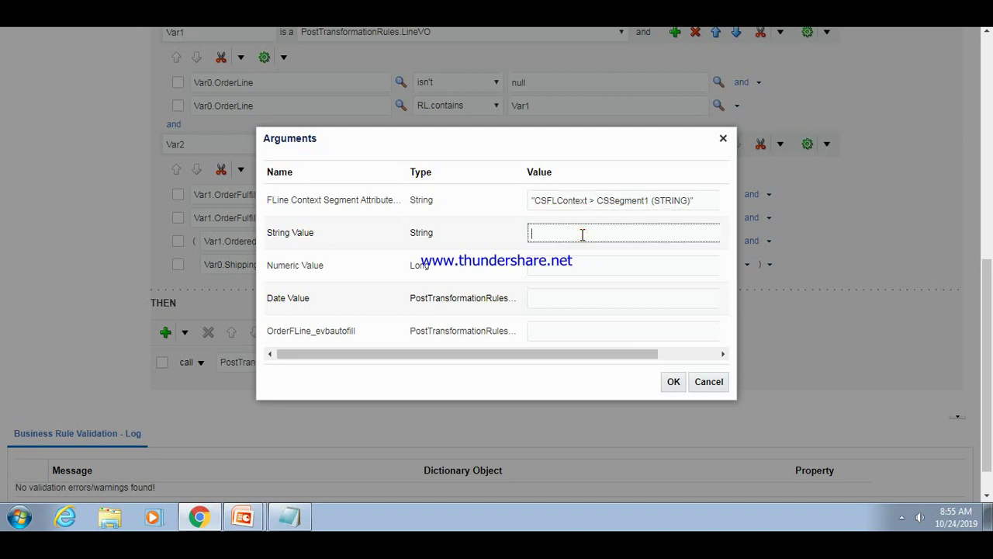
left_click(701, 199)
key("BackSpace")
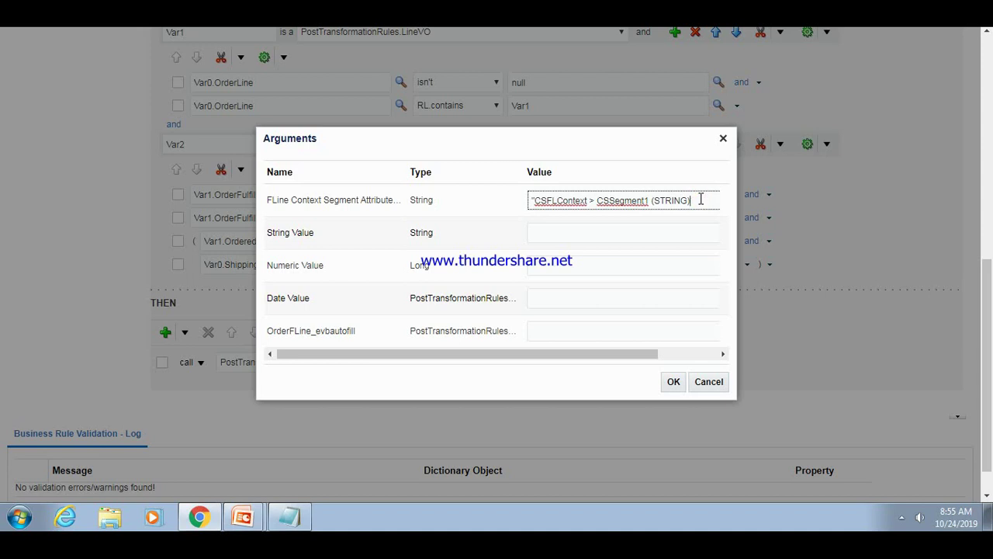
- Enter "post Transformation Rule" in double quotes as the String Value argument
left_click(555, 233)
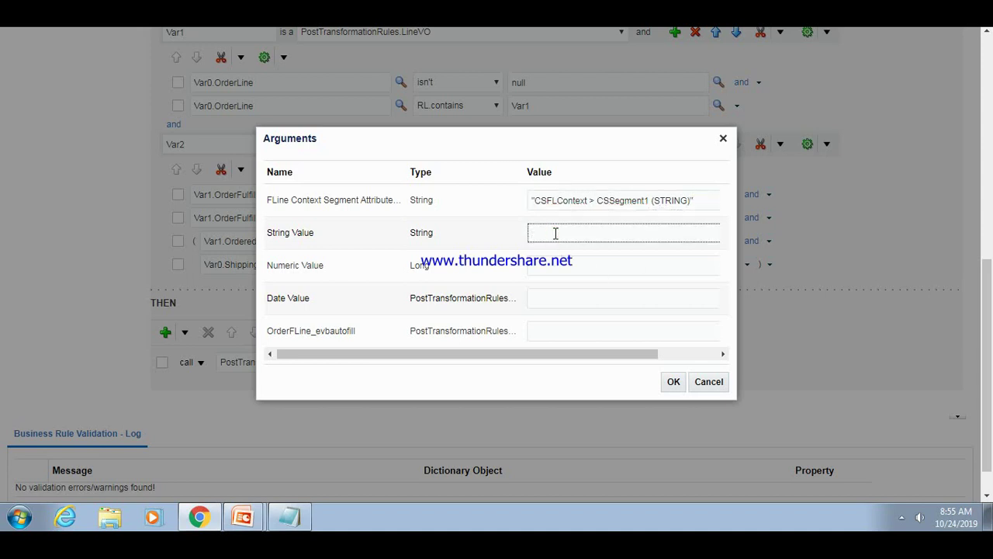
type("\"POS")
key("BackSpace")
key("BackSpace")
type("ost")
double_click(556, 234)
type("post Transformati")
left_click(556, 233)
left_click(603, 232)
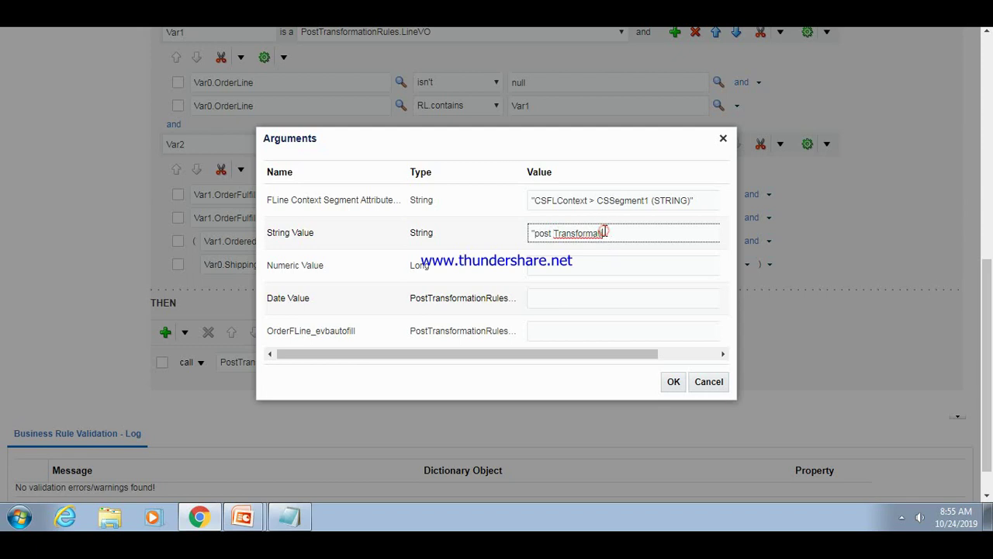
type("on Rule")
- Set the Numeric Value argument to 0, the Date Value to Timestamp and OrderFLine_evbautofill to Var2
left_click(583, 261)
type("0")
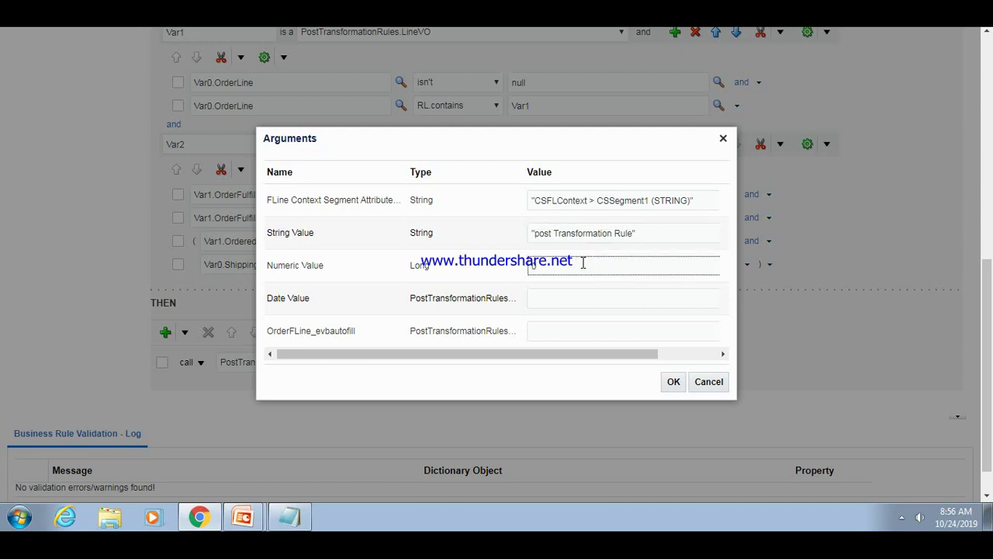
left_click(566, 298)
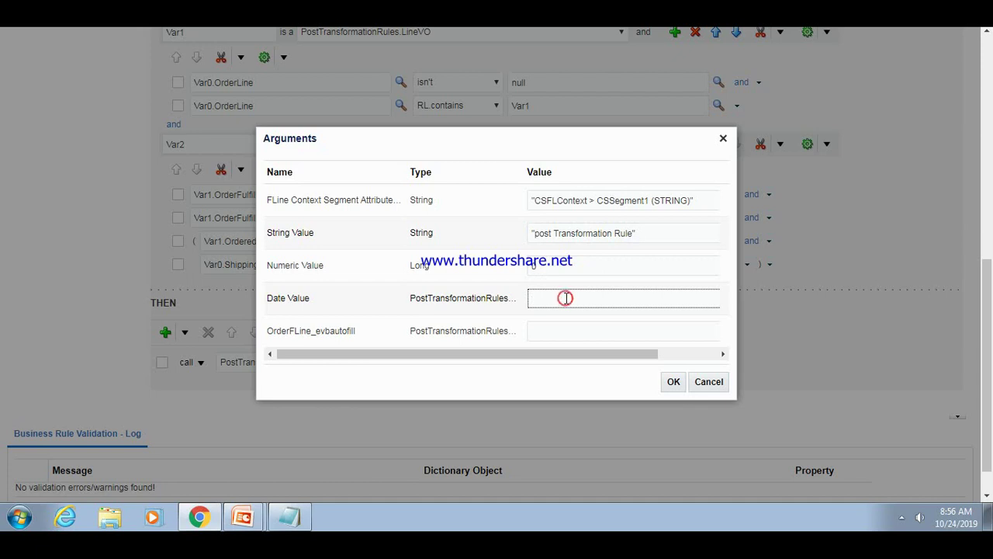
type("Ta")
type("mp")
key("BackSpace")
type("estamp")
left_click(569, 329)
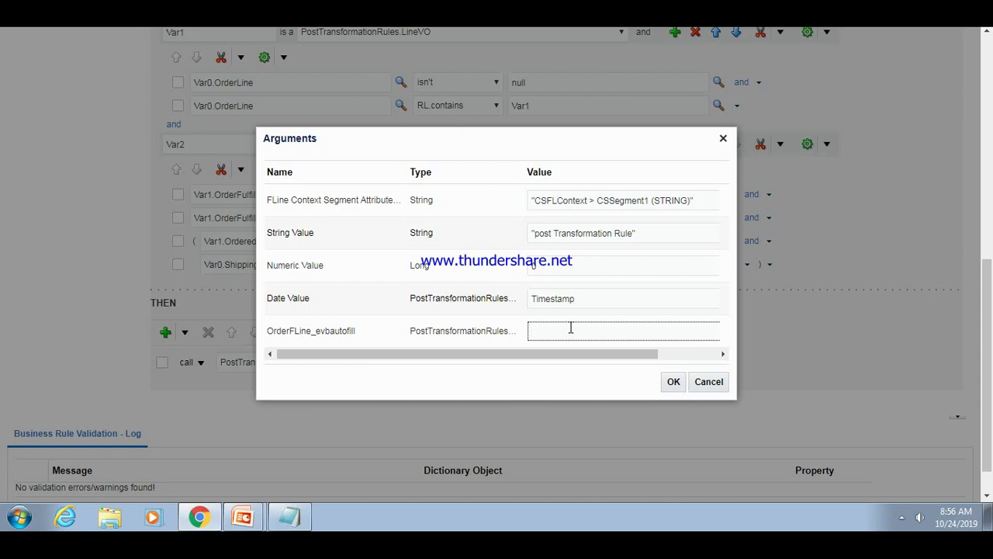
type("Var2")
- Mark the FLine Context Segment Attribute and String Value arguments as constants
left_click_drag(459, 146, 455, 234)
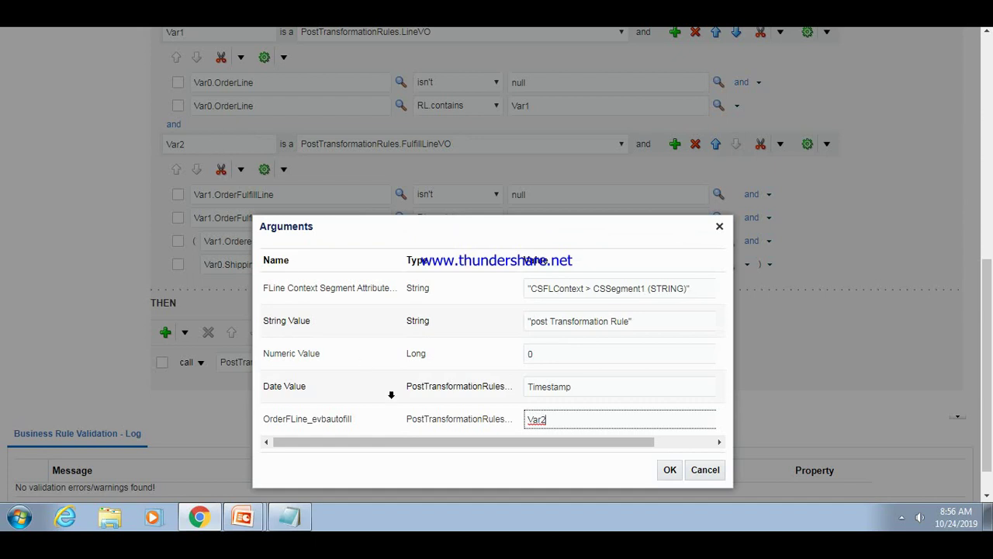
left_click_drag(538, 450, 641, 420)
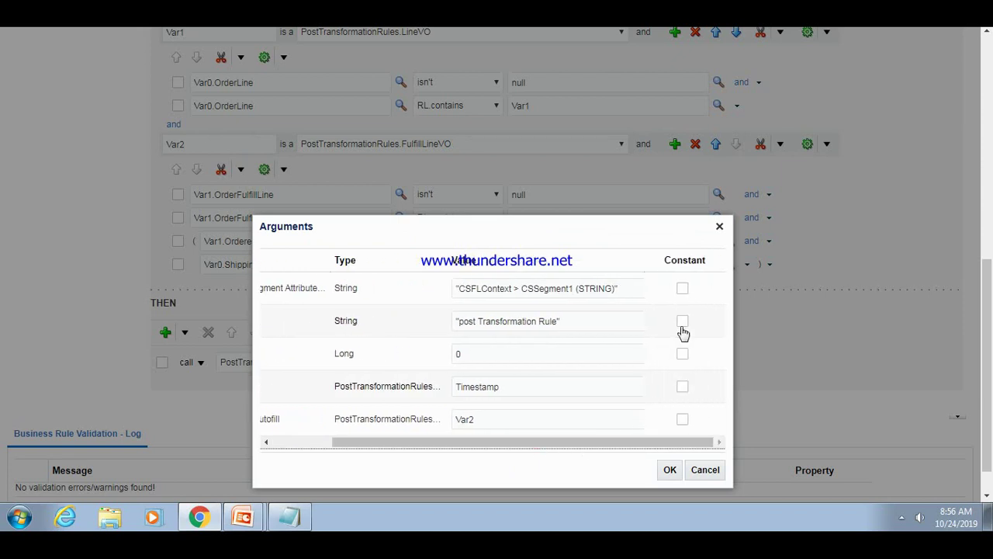
left_click(682, 290)
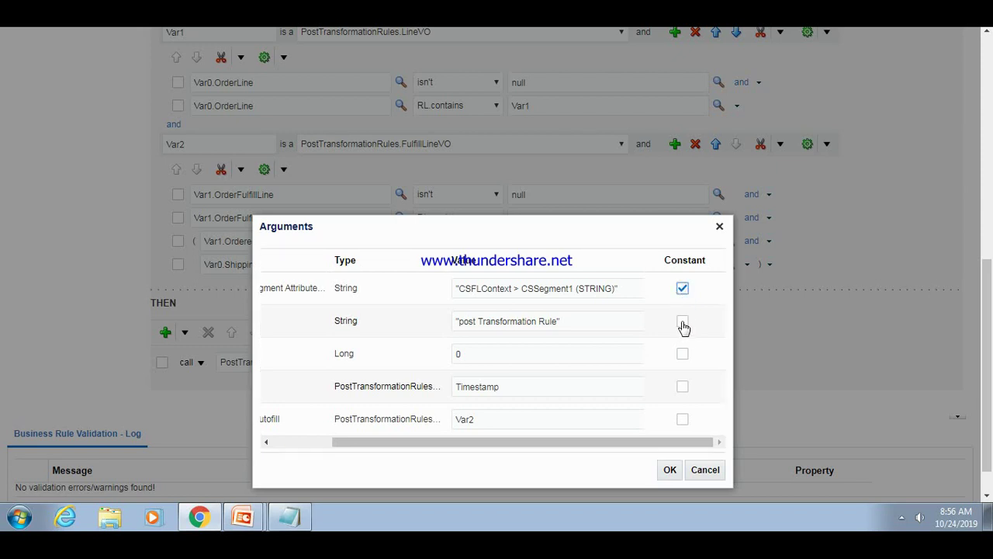
left_click(683, 323)
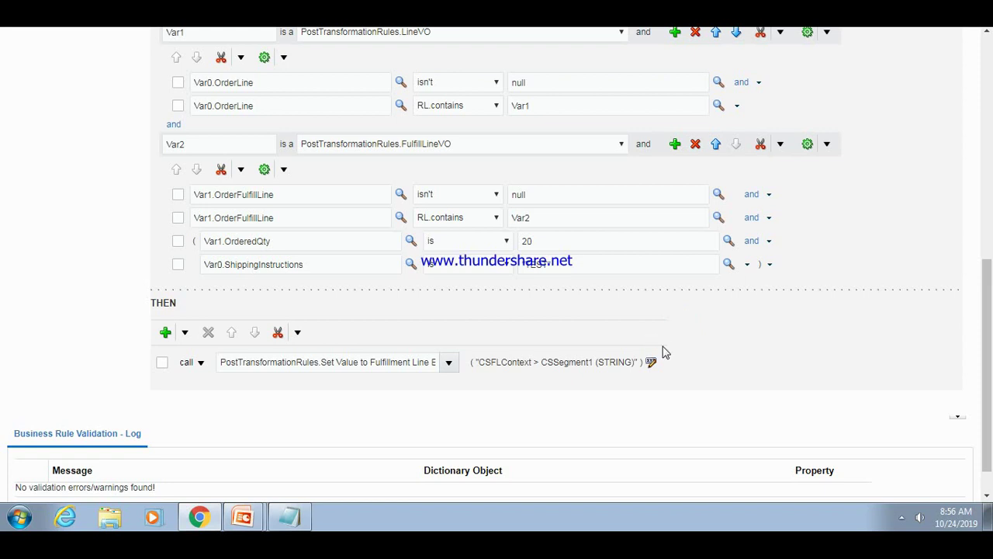
- Enter "Porst Transformation Rule" in double quotes as the String Value argument, mark it as a constant and apply the arguments
left_click(650, 363)
left_click(650, 362)
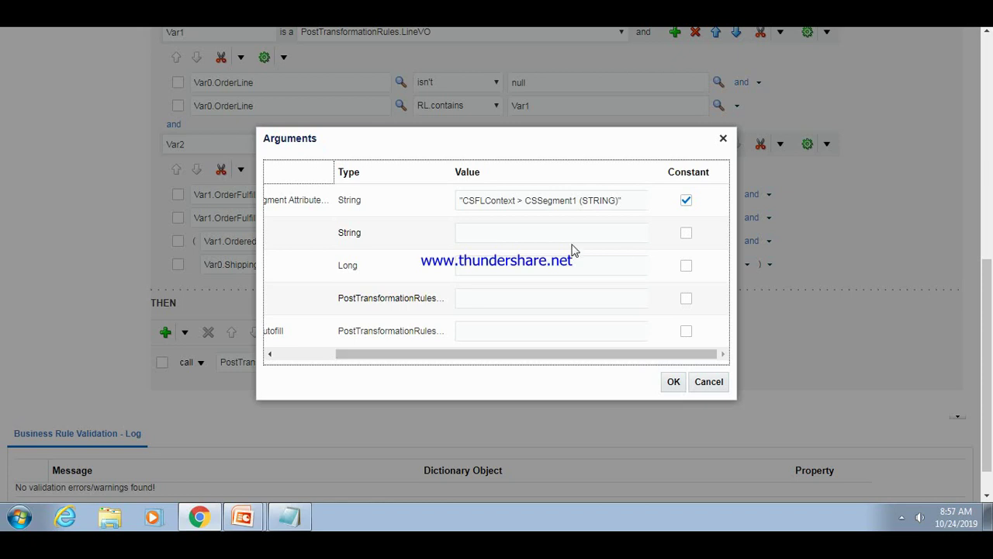
left_click(535, 233)
left_click_drag(527, 354, 553, 344)
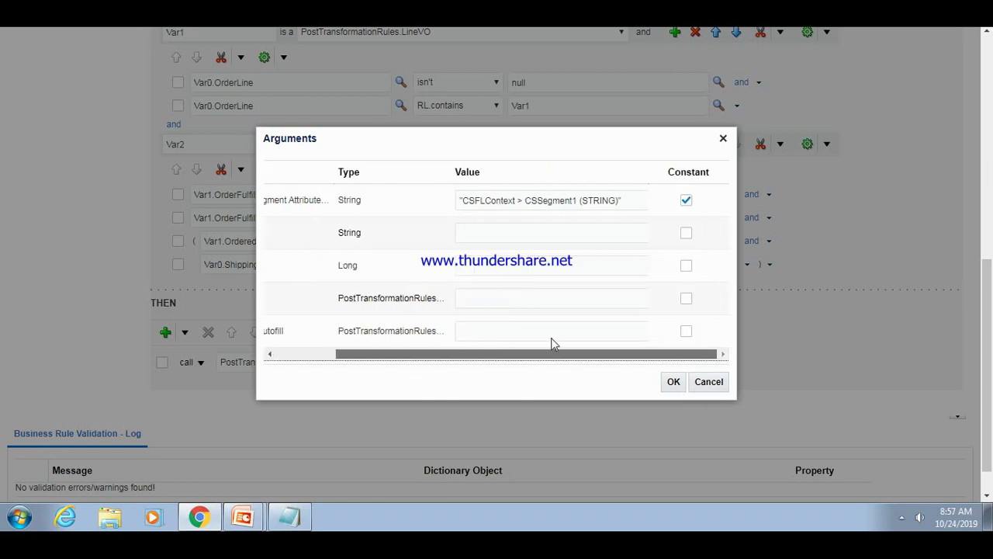
left_click(471, 227)
type("\"J")
key("BackSpace")
type("PostT")
left_click(473, 226)
type("ransf")
key("BackSpace")
key("BackSpace")
key("BackSpace")
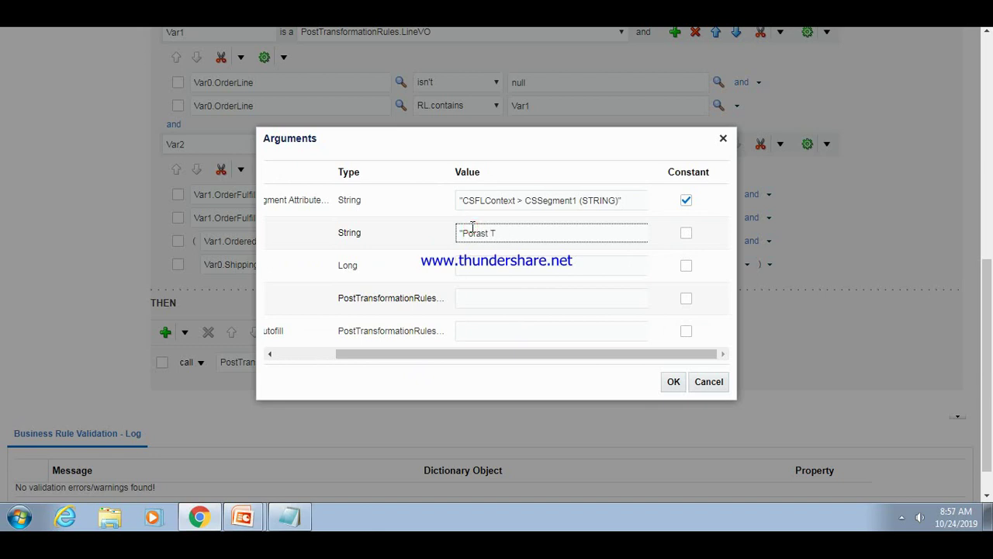
key("BackSpace")
left_click(505, 228)
type("ransformati")
left_click(505, 226)
key("BackSpace")
type("n")
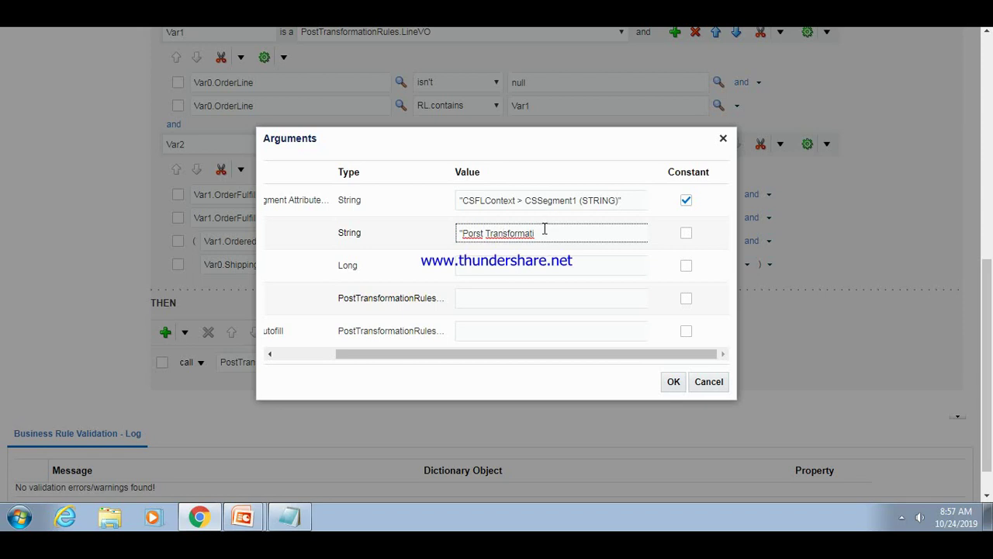
left_click(537, 232)
type("on Rule")
left_click(687, 234)
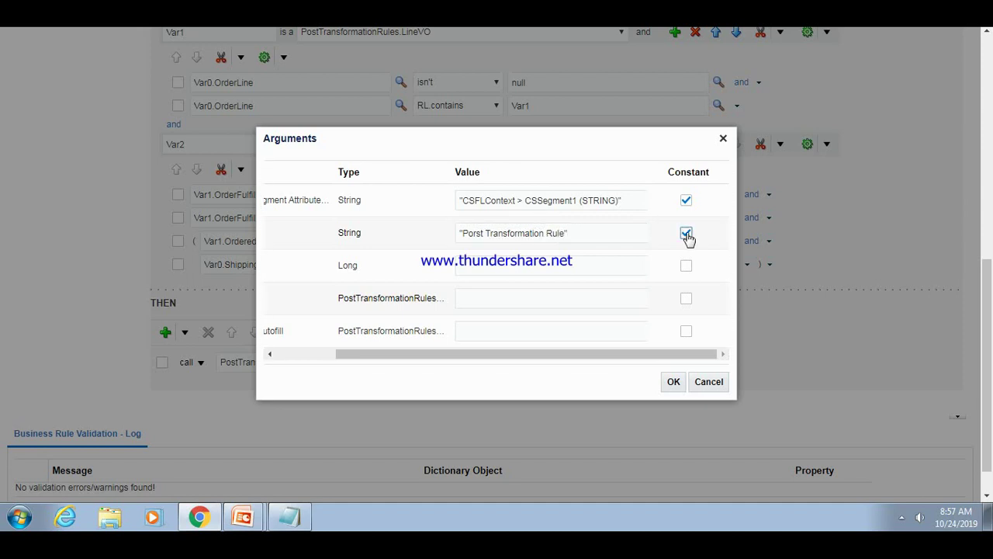
left_click(674, 382)
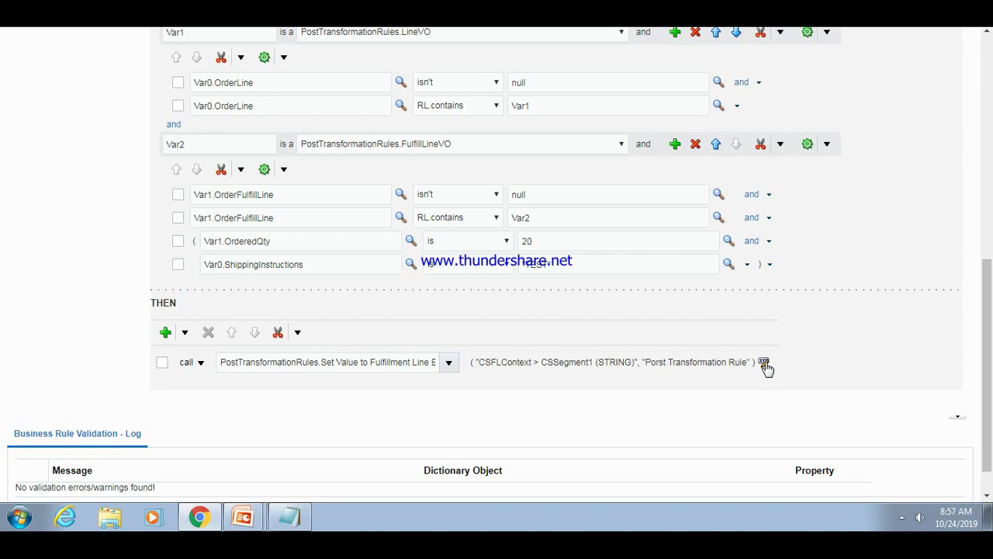
- Set the THEN action's Numeric Value argument to 0, the Date Value to Timestamp and the autofill fulfillment line argument to Var2
left_click(764, 363)
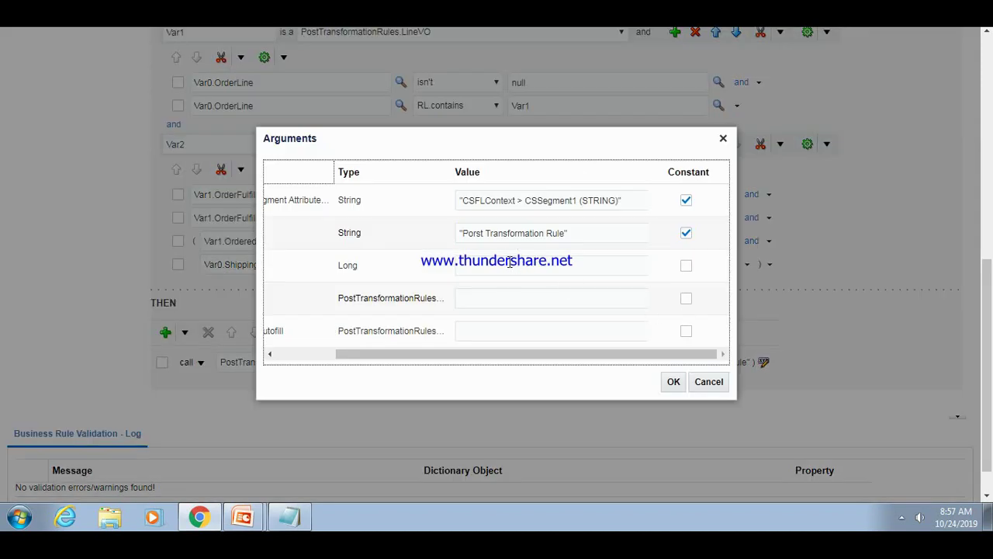
left_click_drag(528, 354, 517, 354)
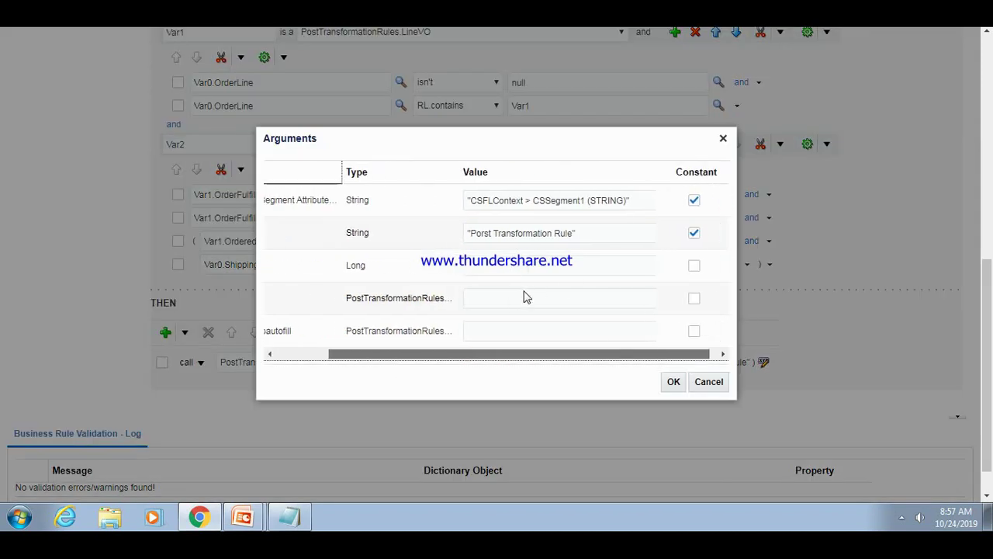
left_click(510, 264)
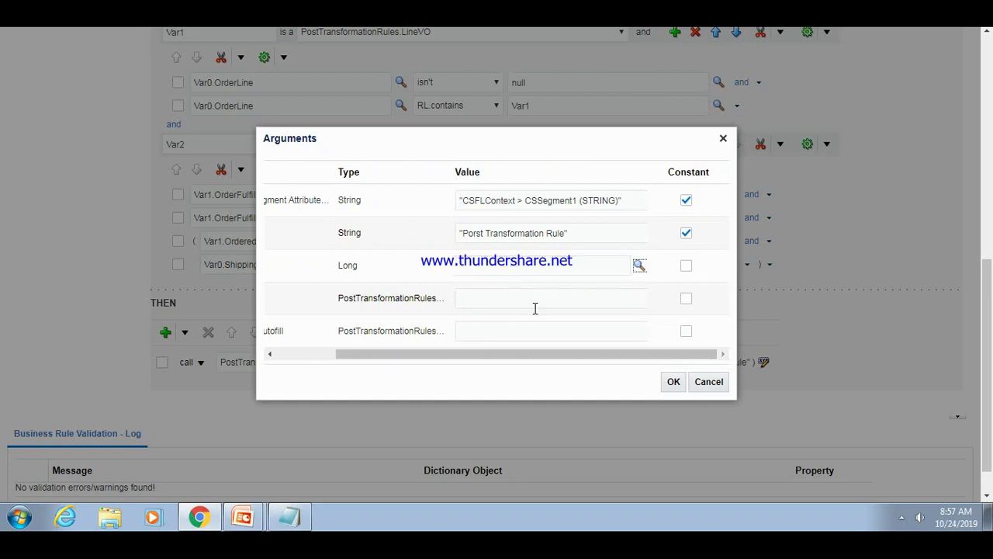
left_click(517, 292)
type("T")
type("im")
type("el")
double_click(515, 294)
key("BackSpace")
type("Im")
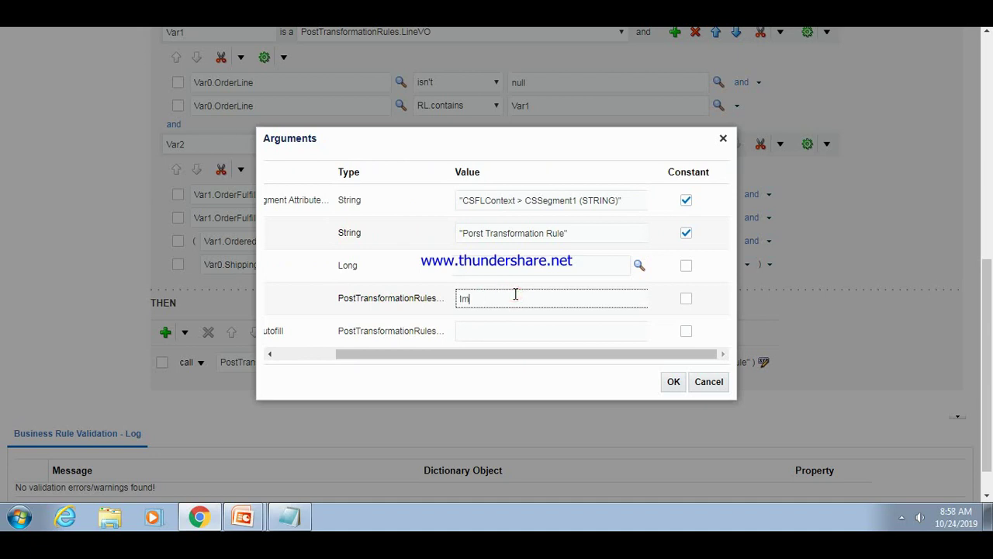
key("BackSpace")
key("BackSpace")
type("Timestamp")
left_click(496, 332)
type("Var")
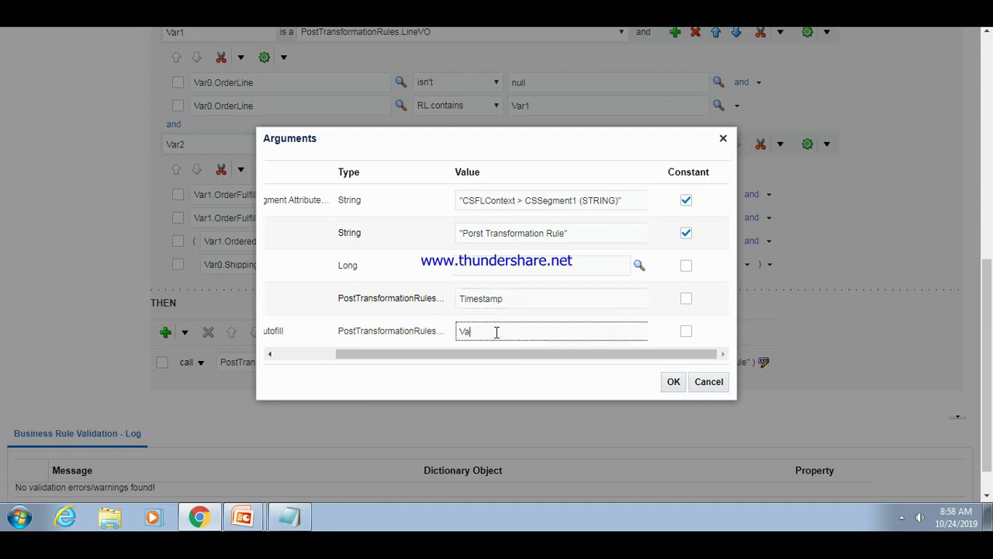
type("2")
left_click(673, 382)
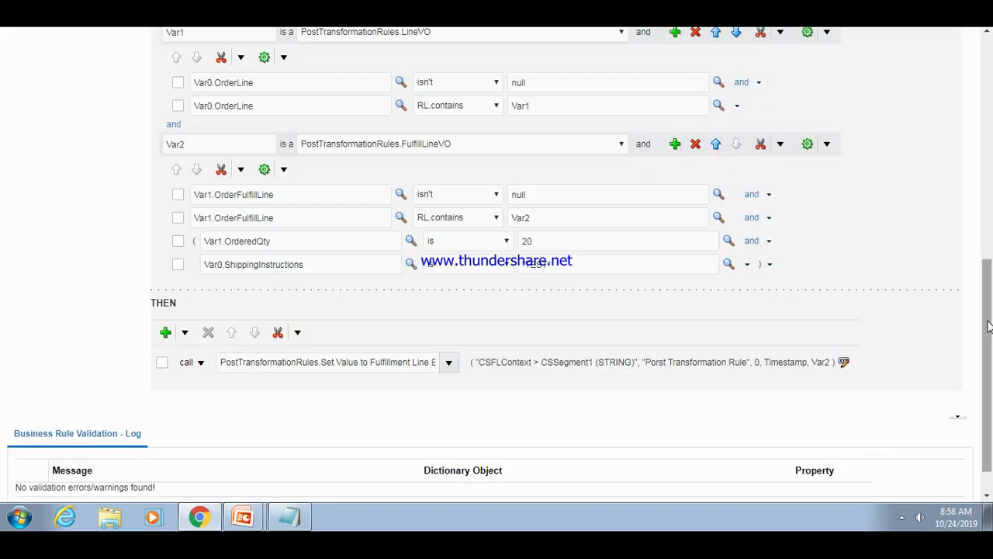
- Save the posttransformation defaulting rules and release them to production
left_click_drag(988, 326, 947, 151)
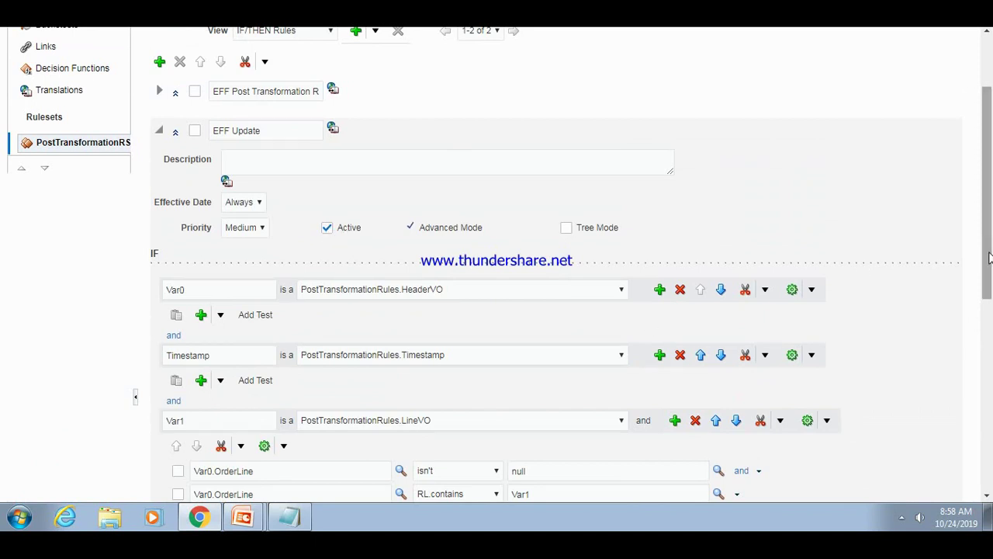
left_click_drag(989, 256, 984, 210)
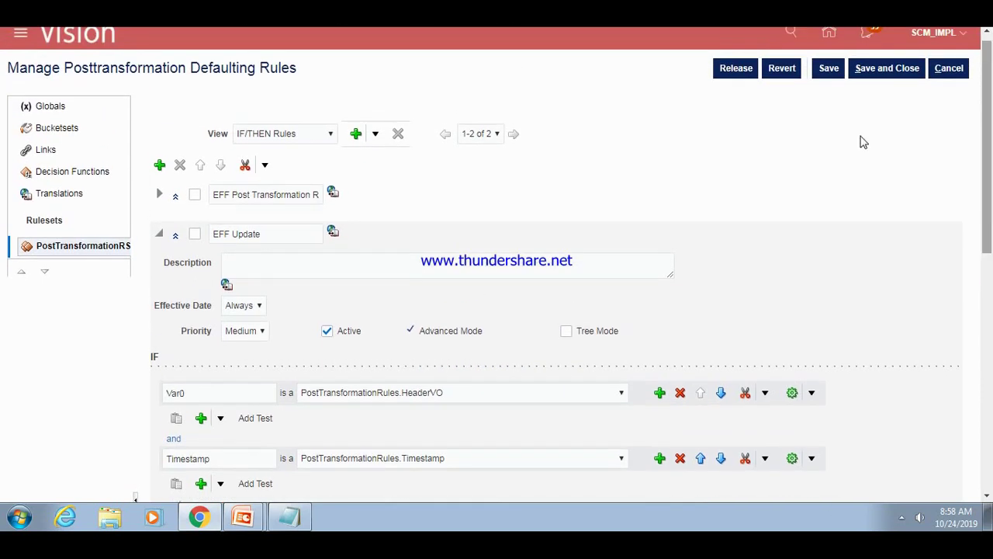
left_click(826, 69)
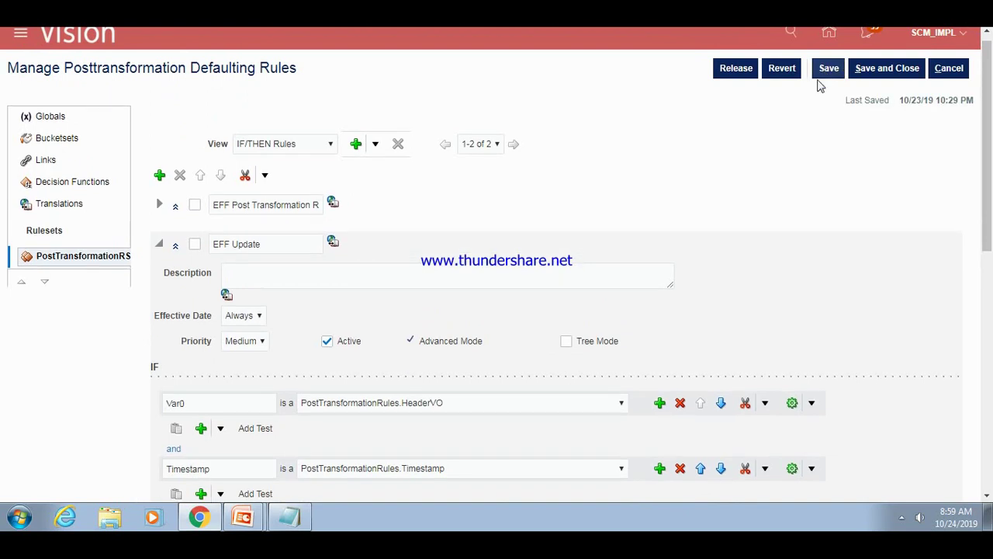
left_click(730, 69)
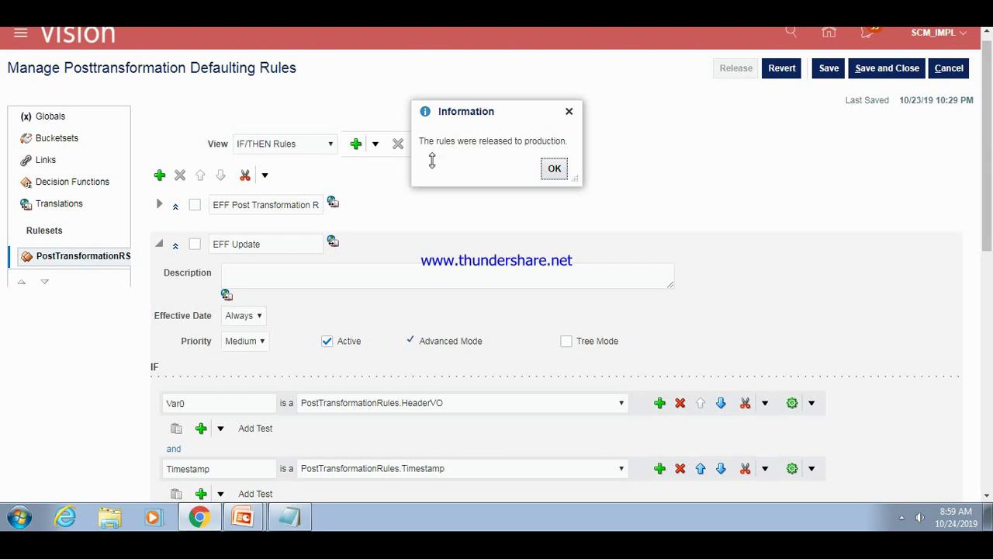
left_click(551, 169)
left_click(553, 169)
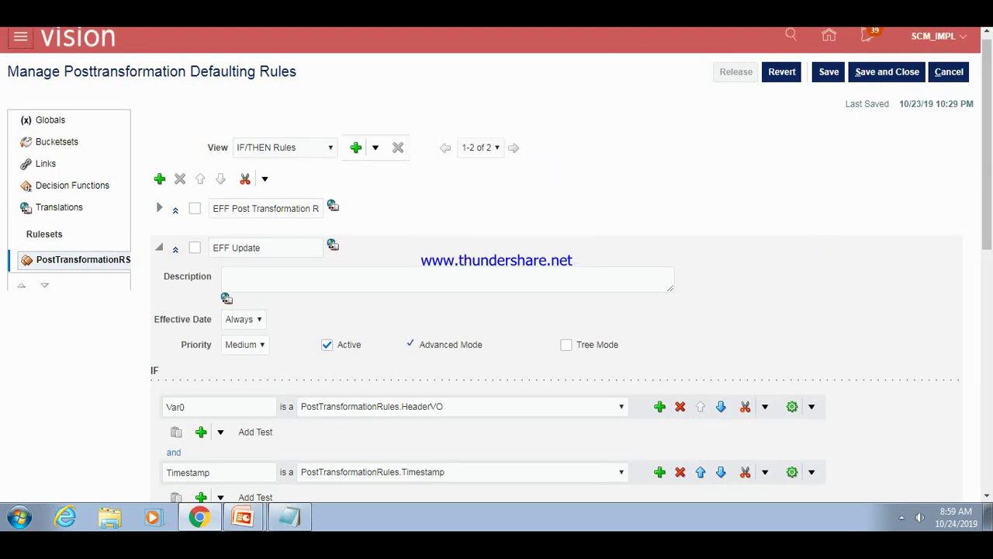
- Close the processing sales order and try to create a new order from the Overview page
left_click_drag(987, 142, 989, 291)
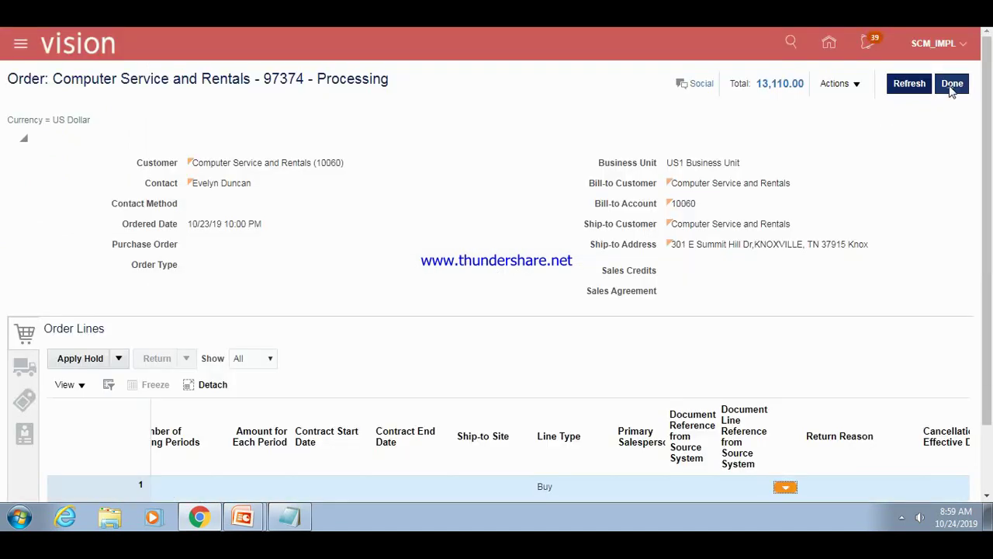
left_click(952, 87)
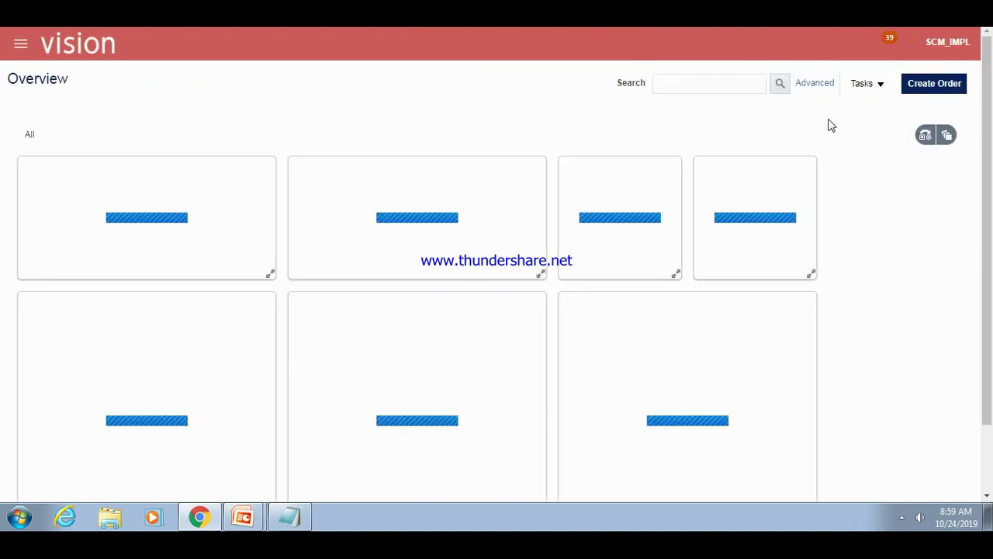
left_click(930, 87)
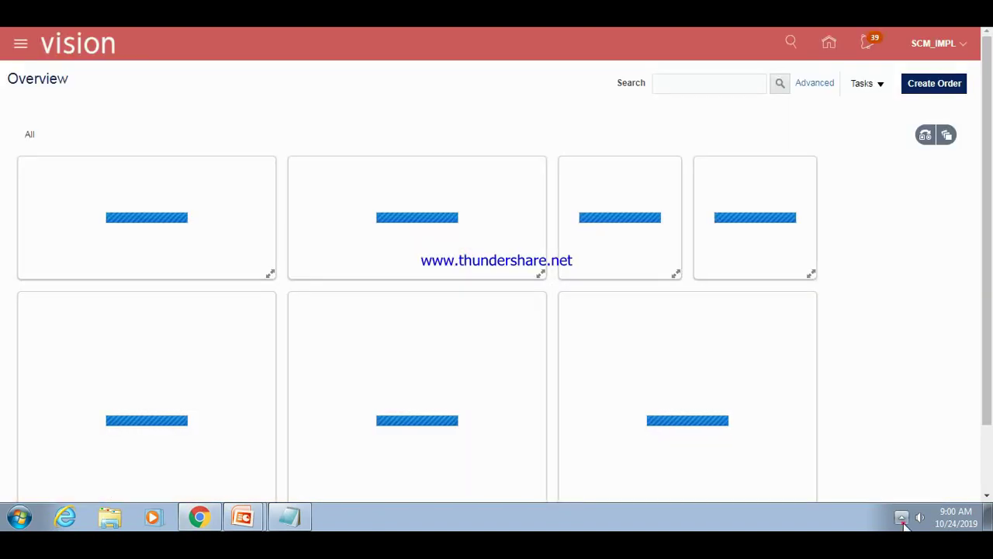
left_click(902, 518)
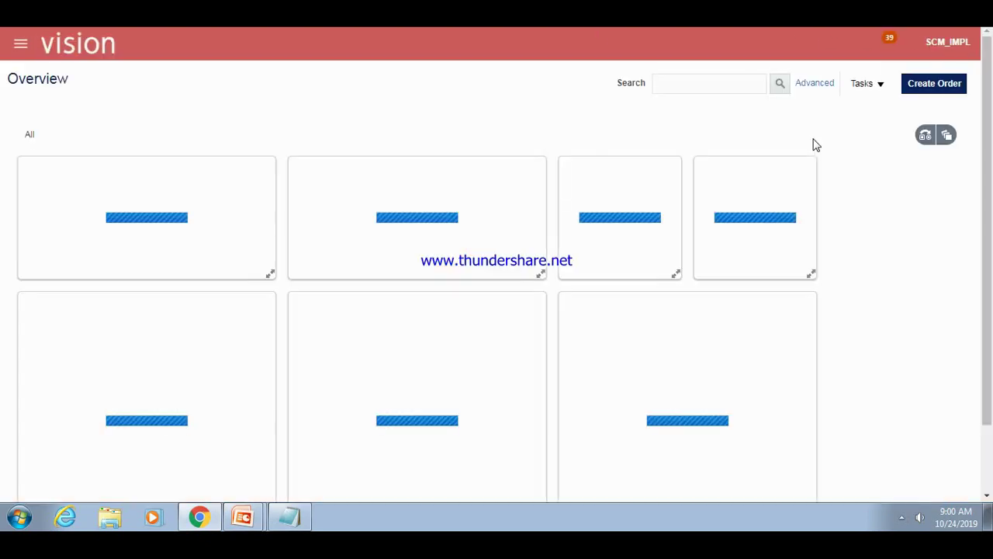
left_click(930, 87)
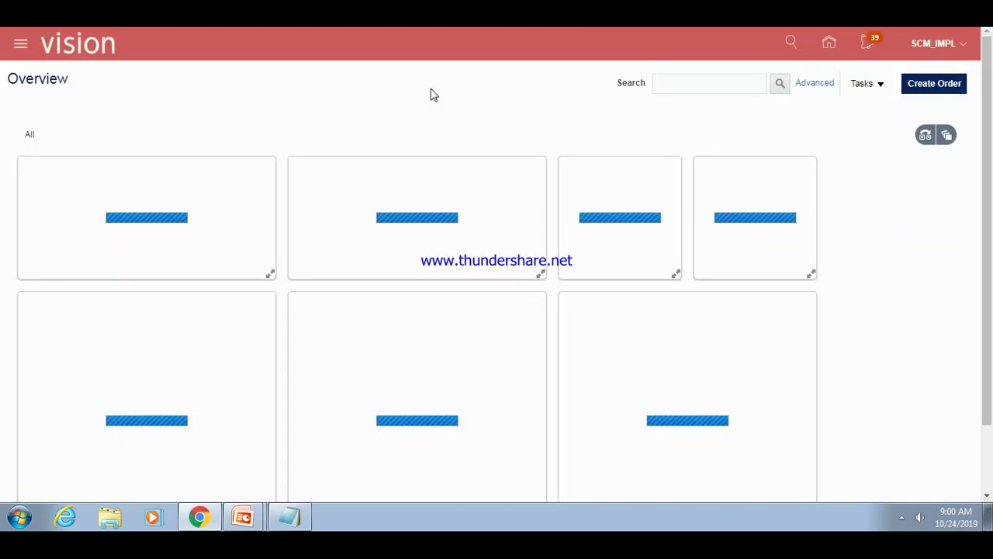
- Try reopening the Order Management work area by way of the home page, and return to the home page
left_click(831, 44)
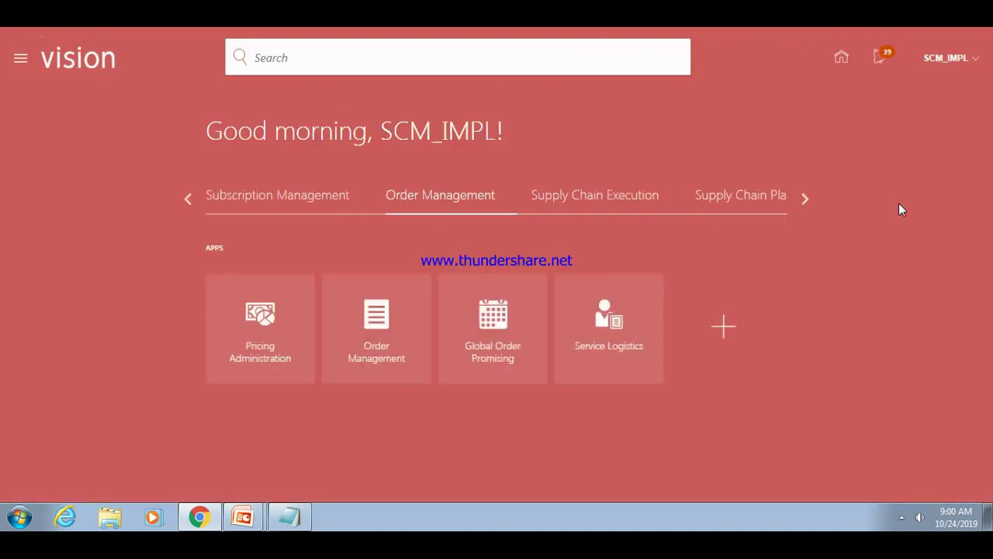
left_click(374, 333)
left_click(361, 319)
left_click(369, 321)
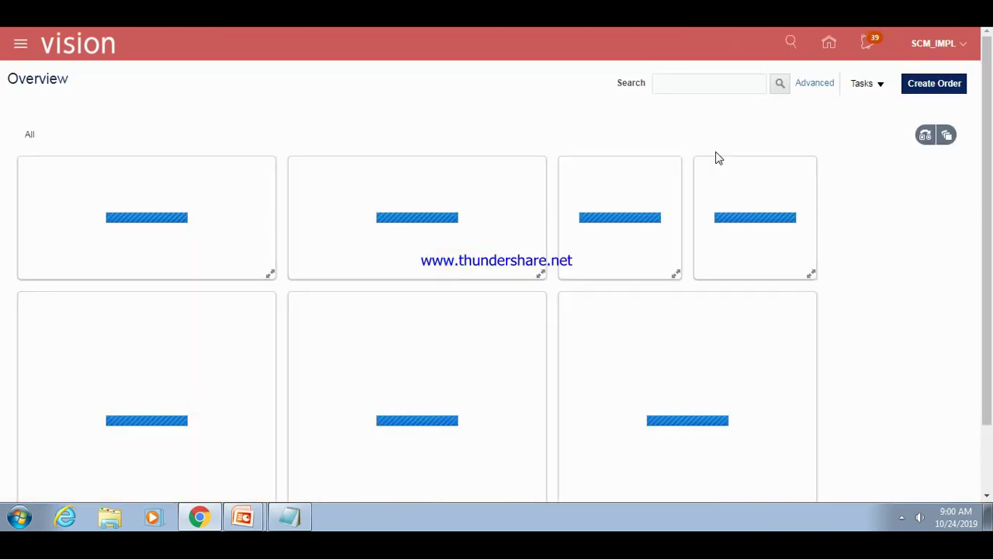
key("alt+Left")
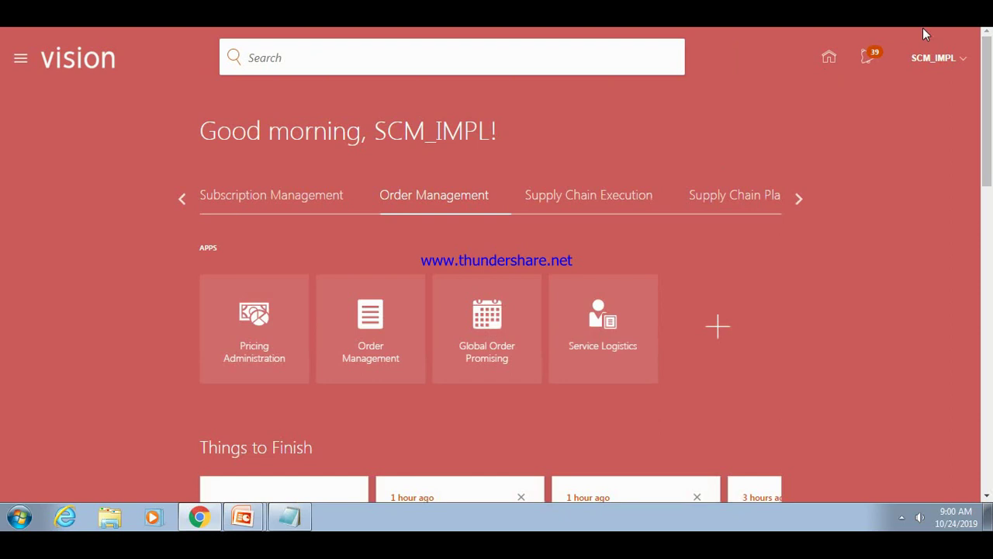
- Start a new Multi Login session and load the FuseWelcome page at ucf5-zhzj-fa-ext.oracledemos.com in it
key("alt+shift+m")
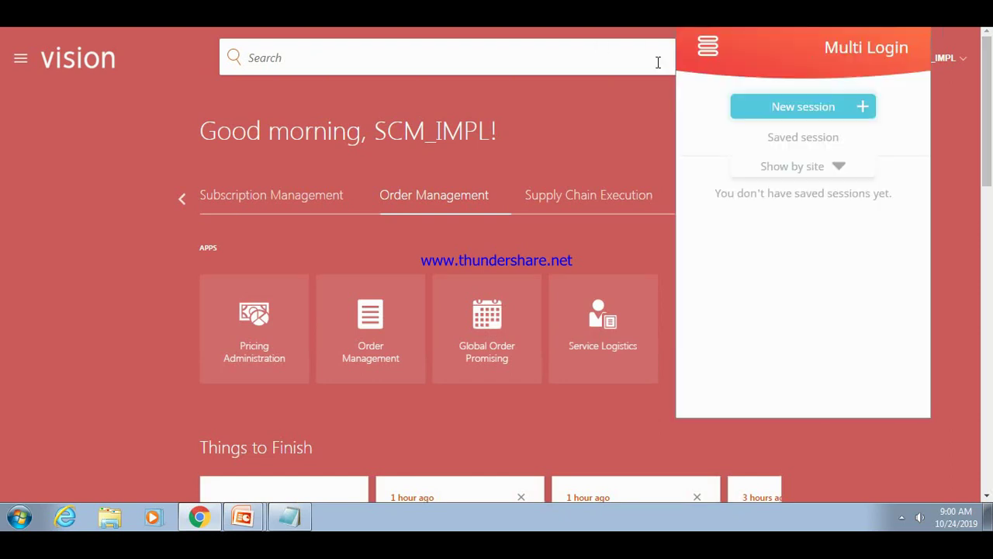
left_click(807, 106)
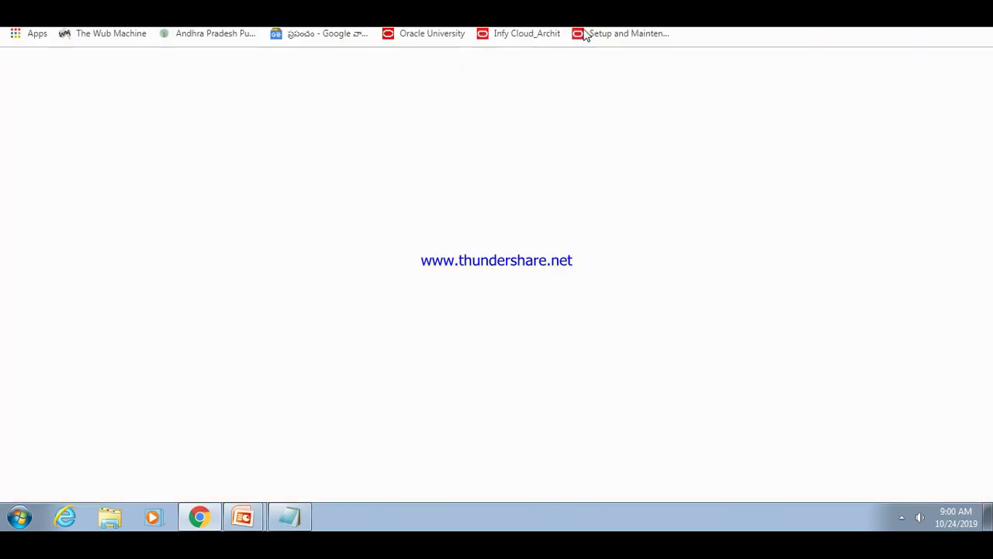
type("https://ucf5-zhzj-fa-ext.oracledemos.com/fscmUI/faces/FuseWelcome?_adf.ctrl-state=ko1nzavgm_425")
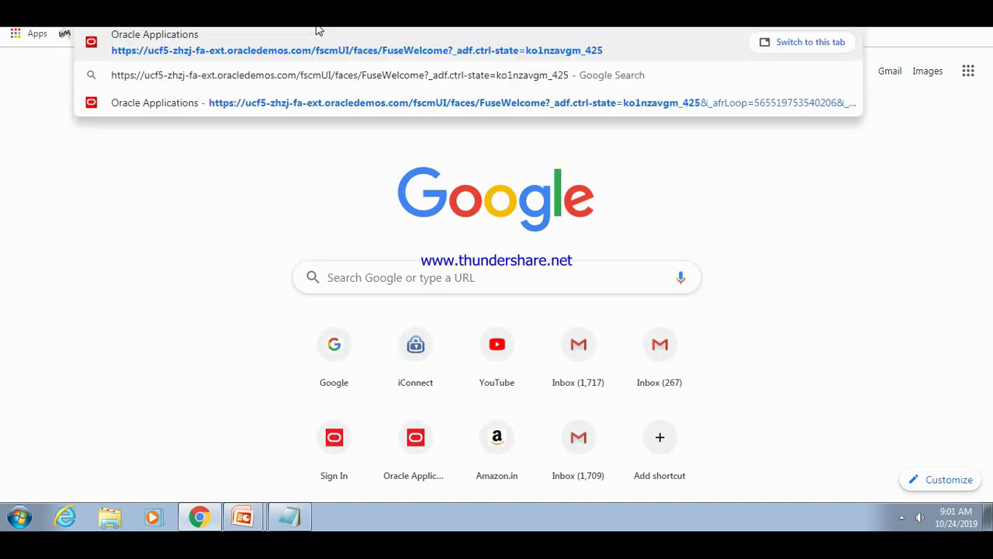
key("Return")
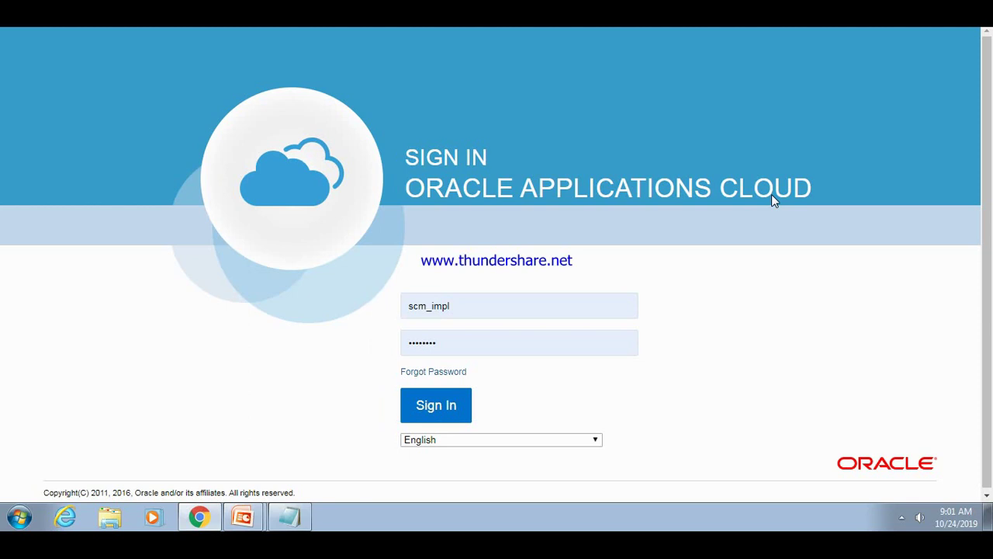
- Sign in to Oracle Applications Cloud with the prefilled credentials and dismiss the Avast Passwords save request
left_click(431, 405)
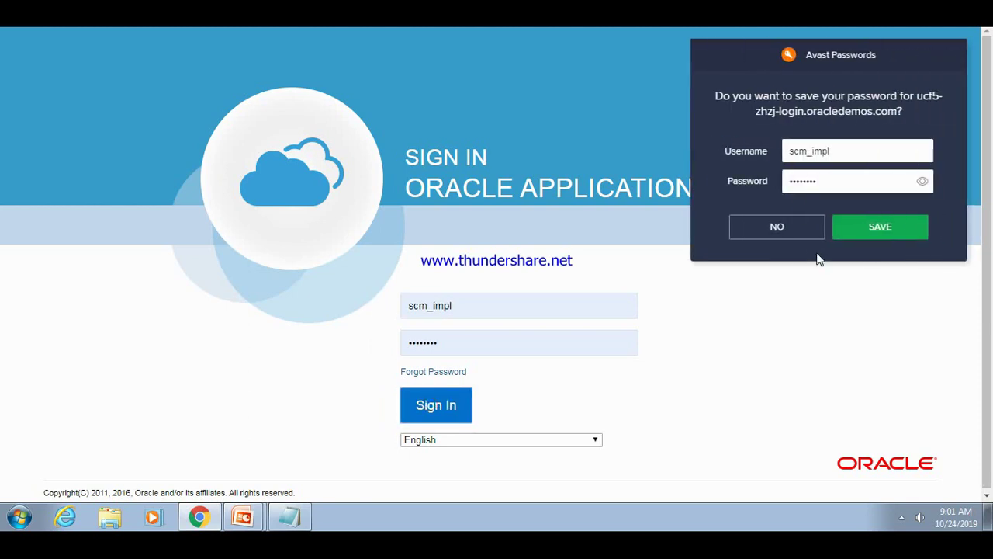
left_click(881, 226)
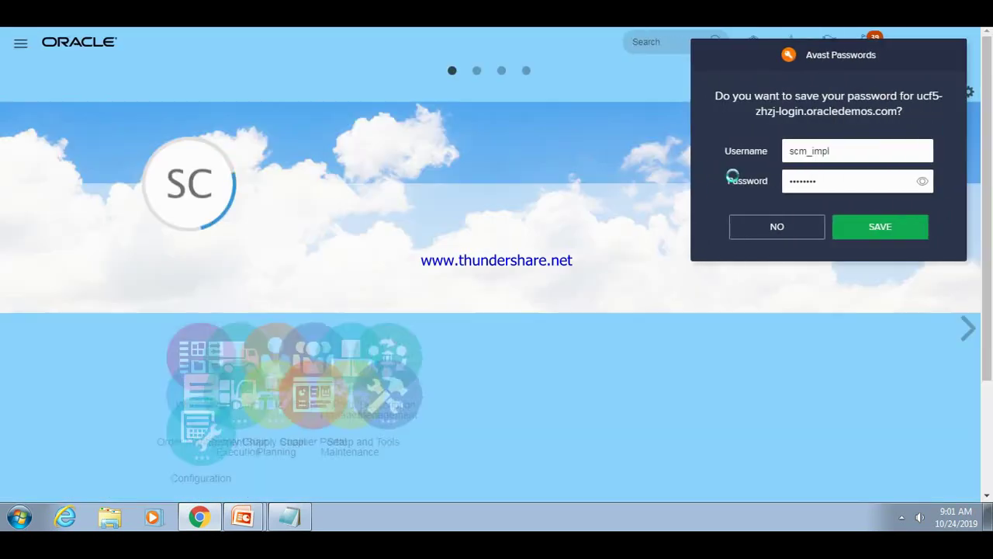
left_click(765, 233)
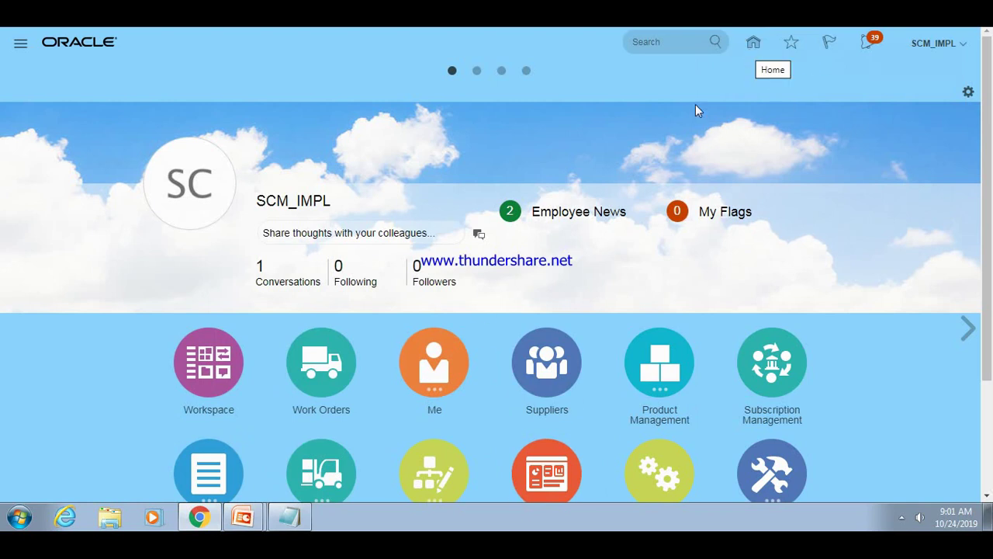
- Open the Order Management work area from the Order Management group on the home page
left_click_drag(988, 140, 991, 206)
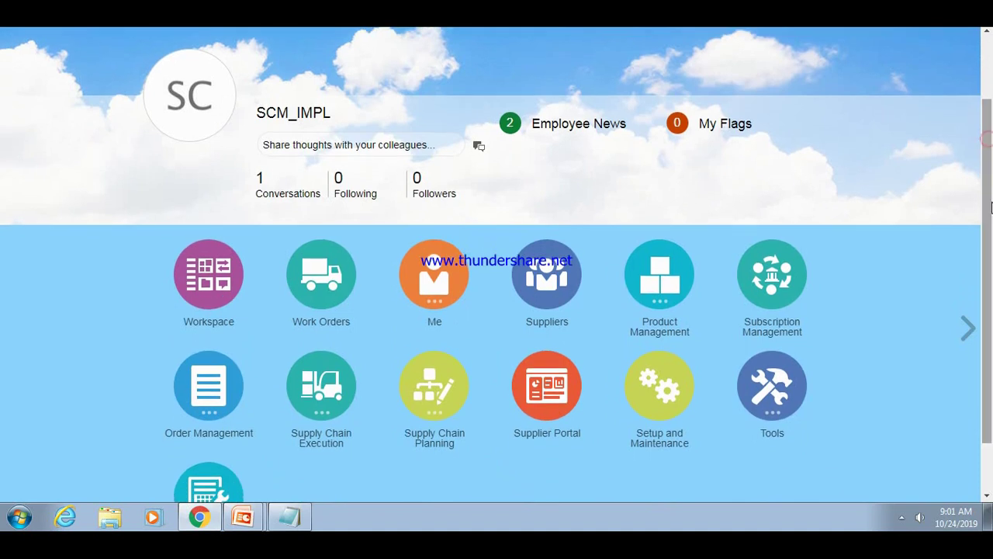
left_click(201, 387)
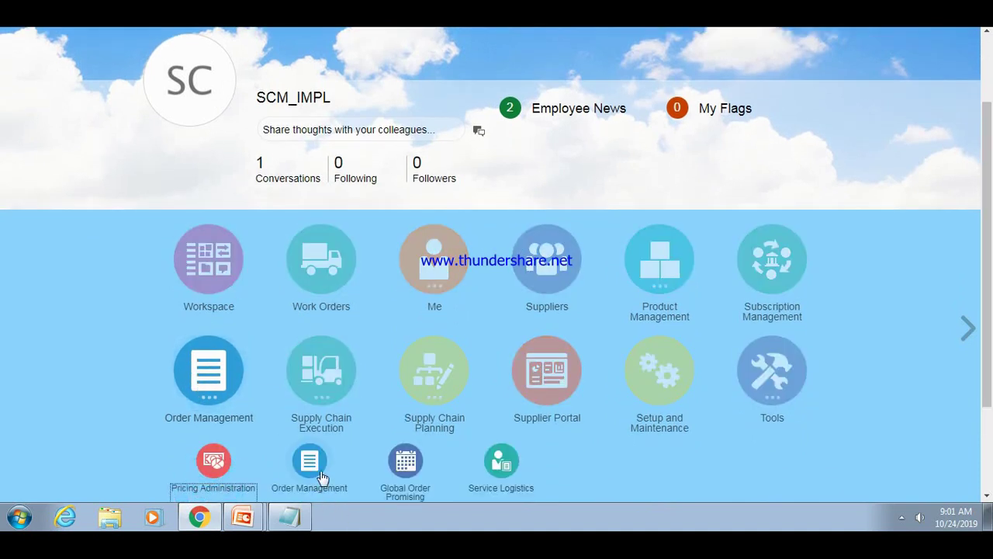
left_click(319, 464)
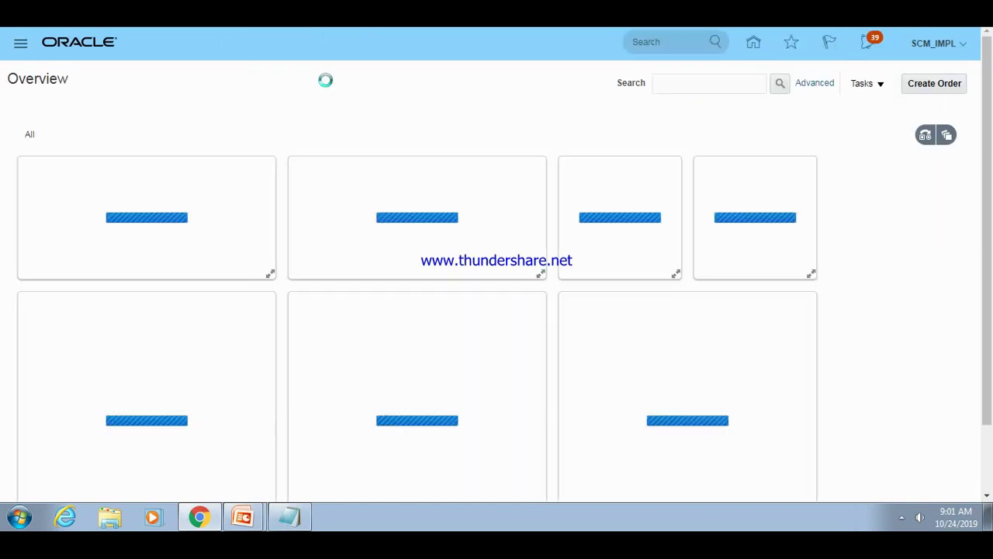
- Try starting a new order, and load the FuseWelcome page at ucf5-zhzj-fa-ext.oracledemos.com in a new incognito window
left_click(936, 87)
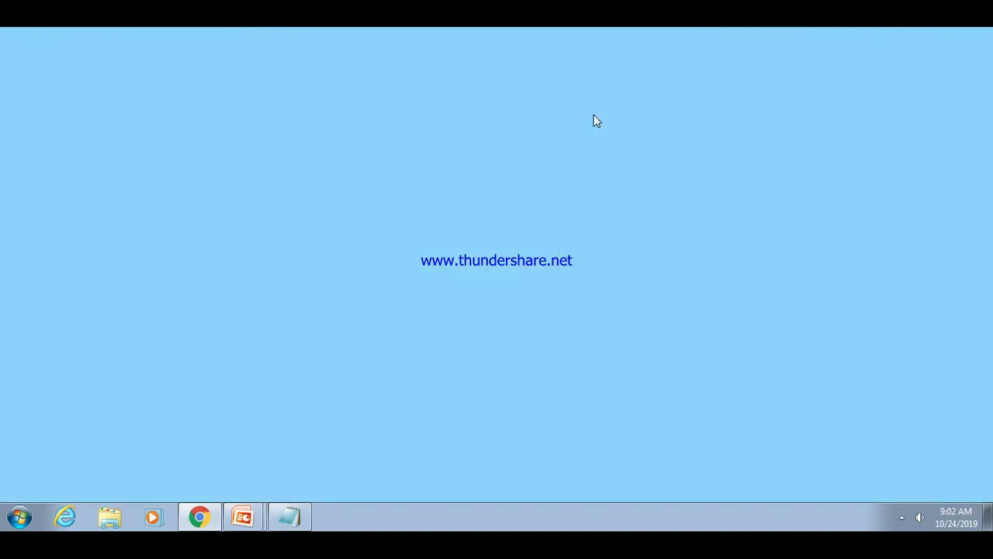
key("ctrl+shift+n")
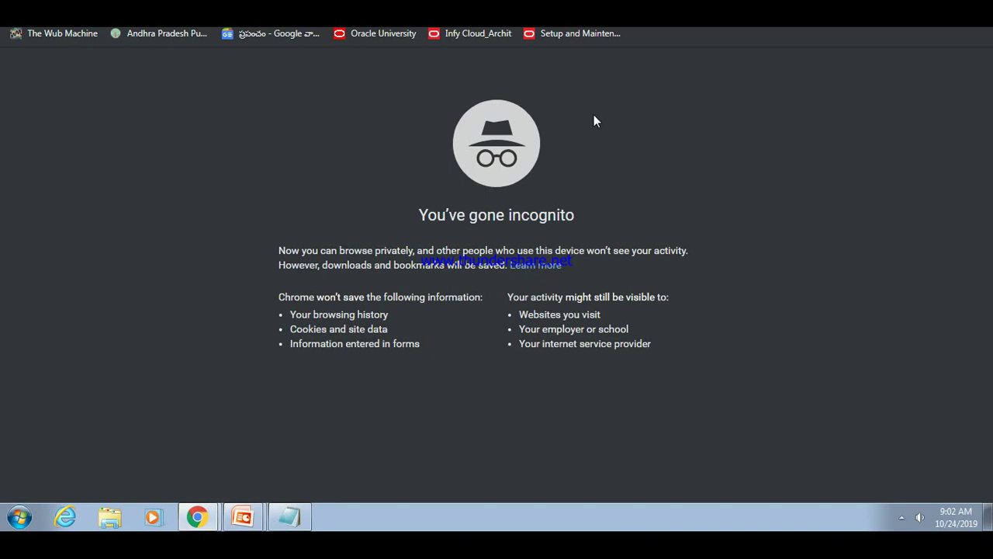
type("https://ucf5-zhzj-fa-ext.oracledemos.com/fscmUI/faces/FuseWelcome?_adf.ctrl-state=ko1nzavgm_425")
key("Return")
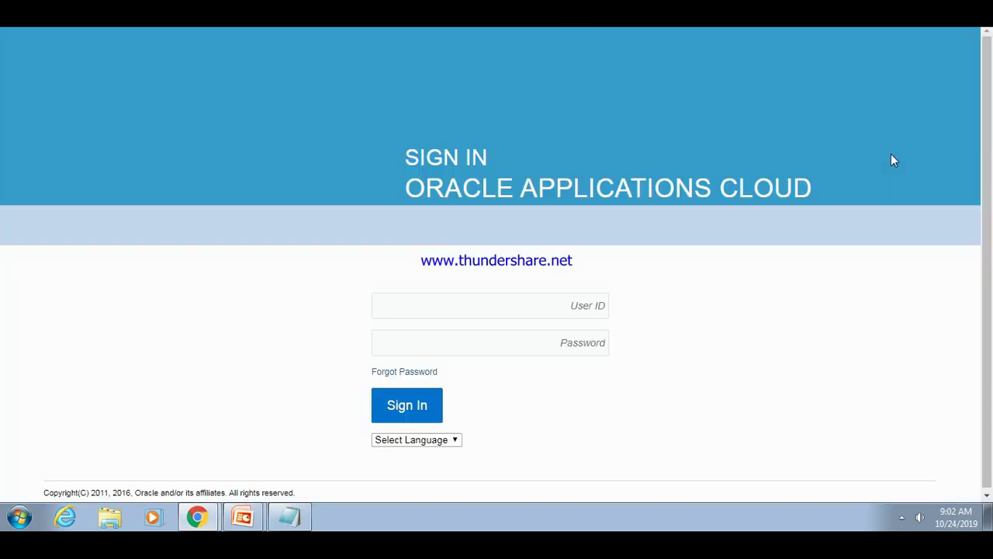
- Sign in to Oracle Applications Cloud with the saved user ID and password
left_click(441, 307)
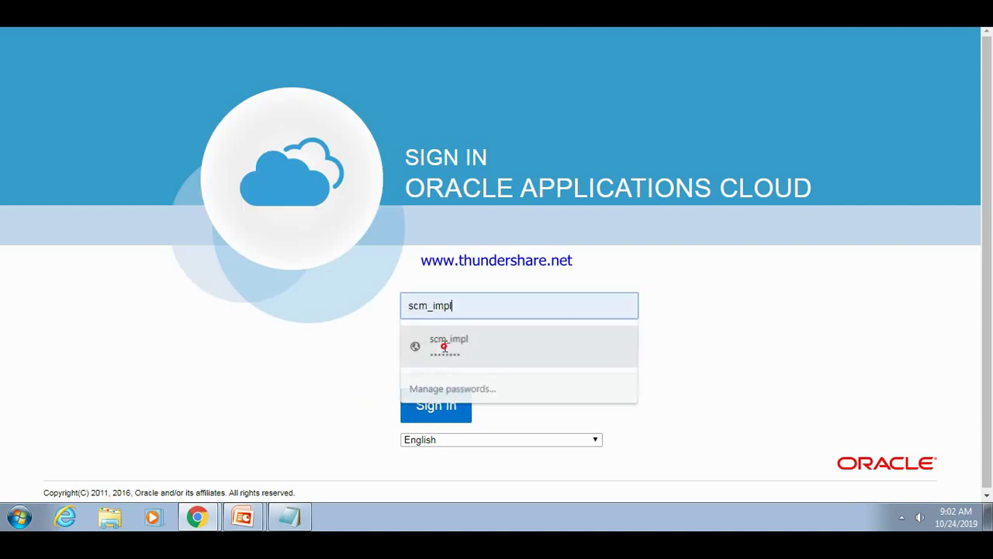
left_click(435, 345)
left_click(433, 408)
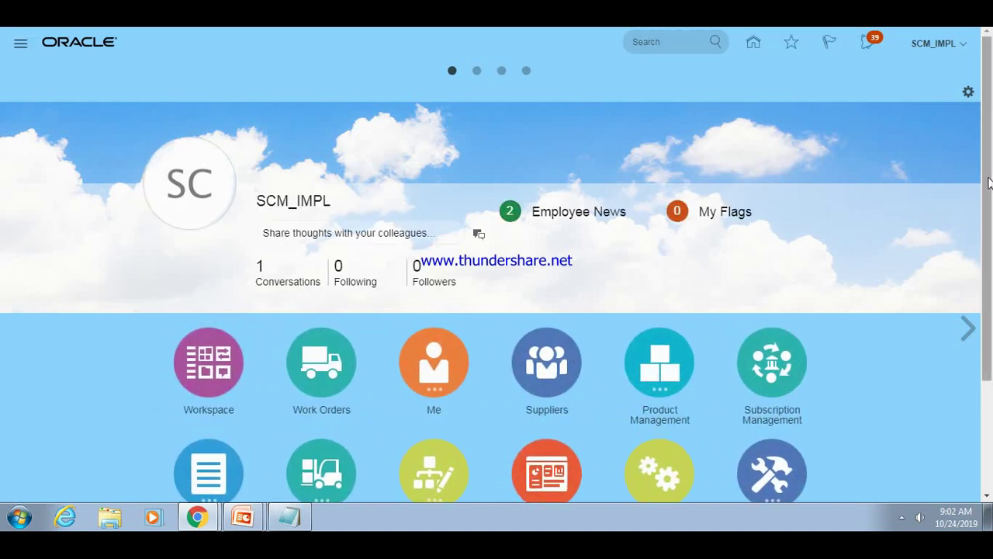
- Open the Order Management work area from the Order Management group on the home page
scroll(485, 364, "down", 1)
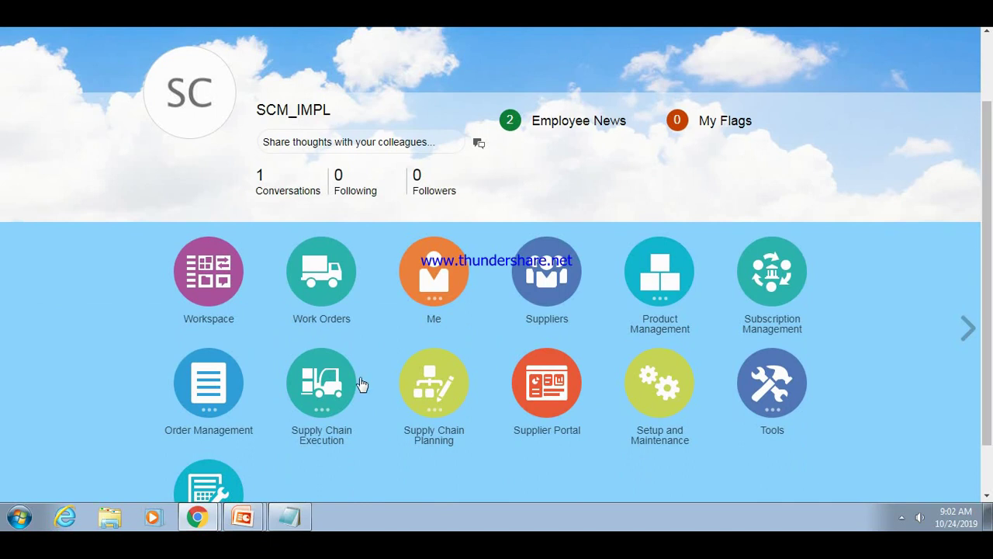
left_click(177, 380)
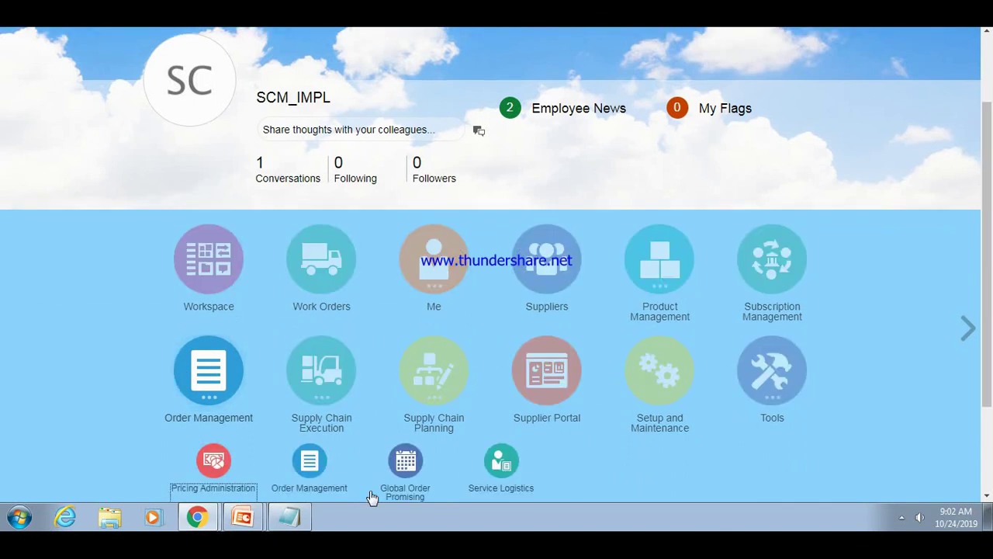
left_click(311, 462)
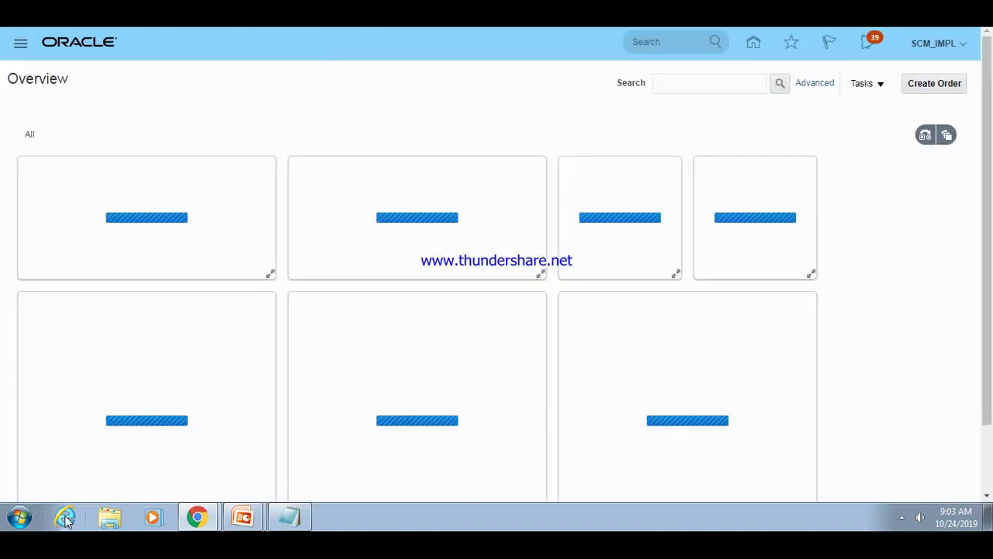
- Switch to Internet Explorer and enter the user ID on the Oracle Applications Cloud sign-in page
left_click(65, 518)
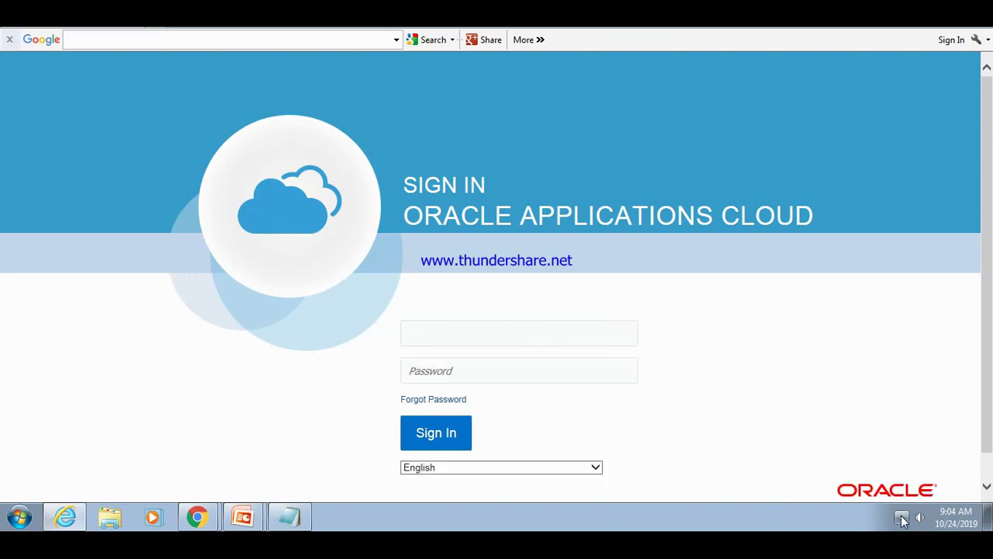
type("scm_impl")
key("Tab")
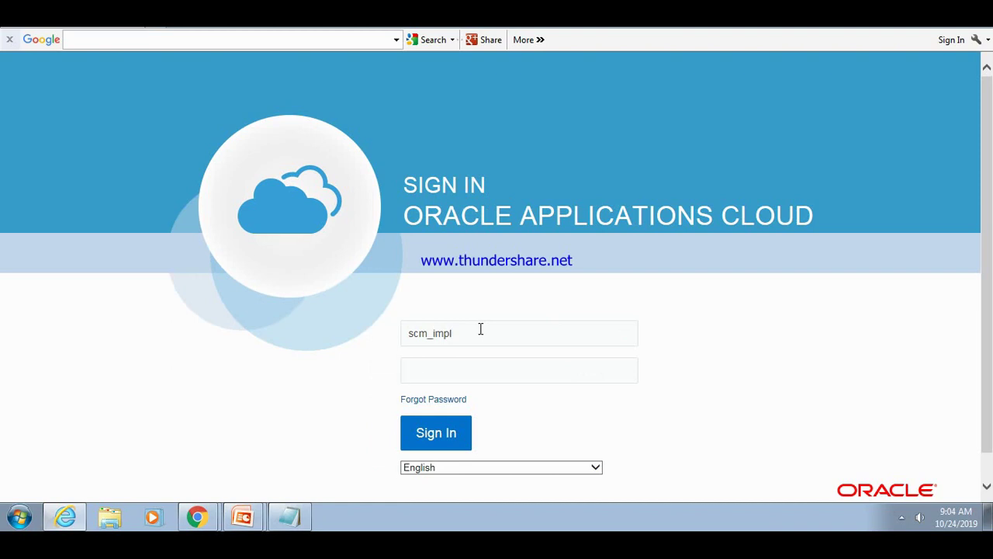
left_click(902, 517)
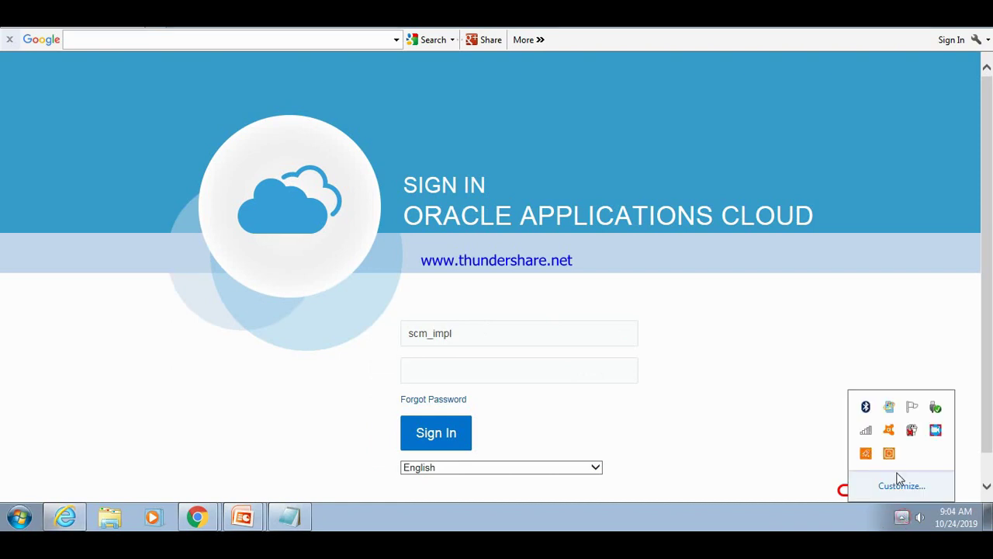
left_click(935, 432)
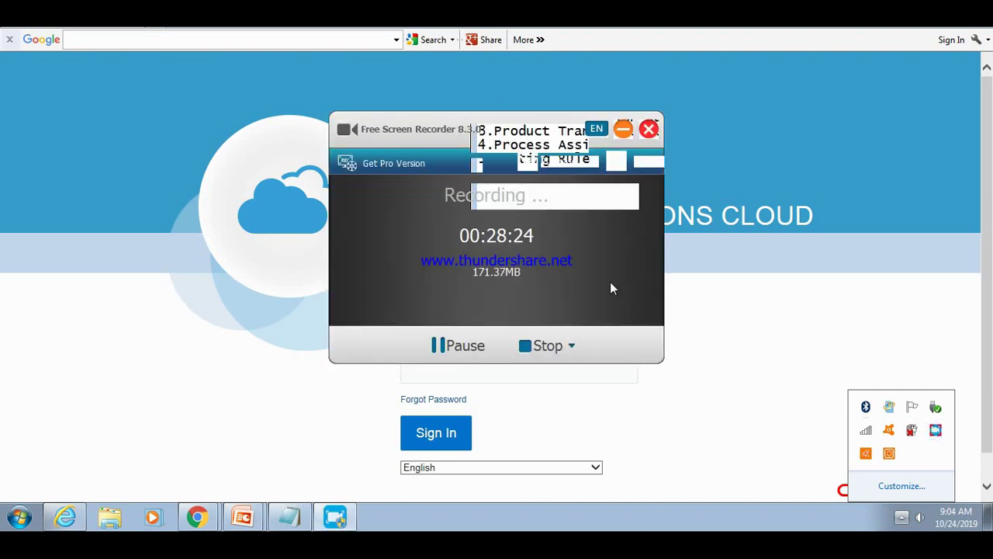
left_click(268, 297)
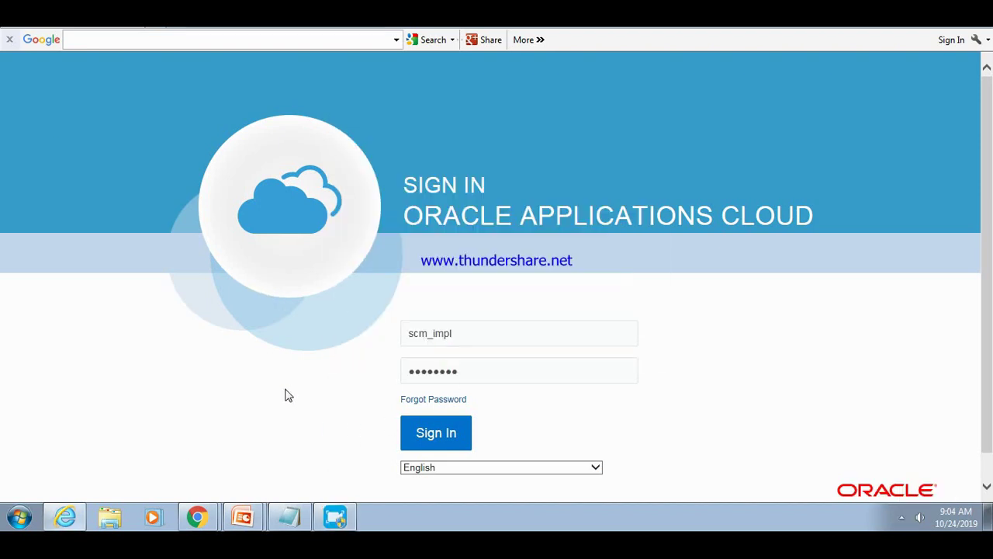
- Sign in to Oracle Applications Cloud with the entered password and dismiss the offer to store it
left_click(447, 432)
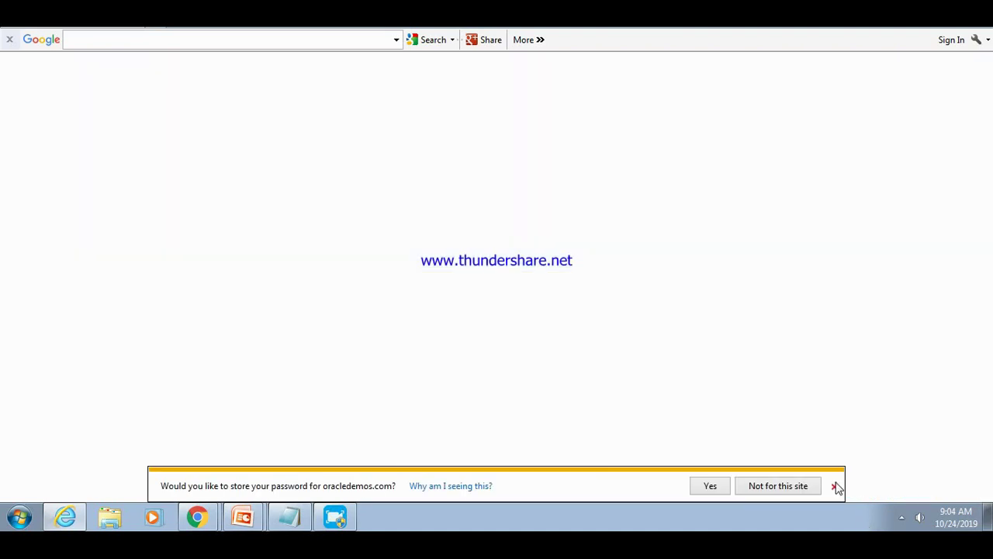
left_click(835, 487)
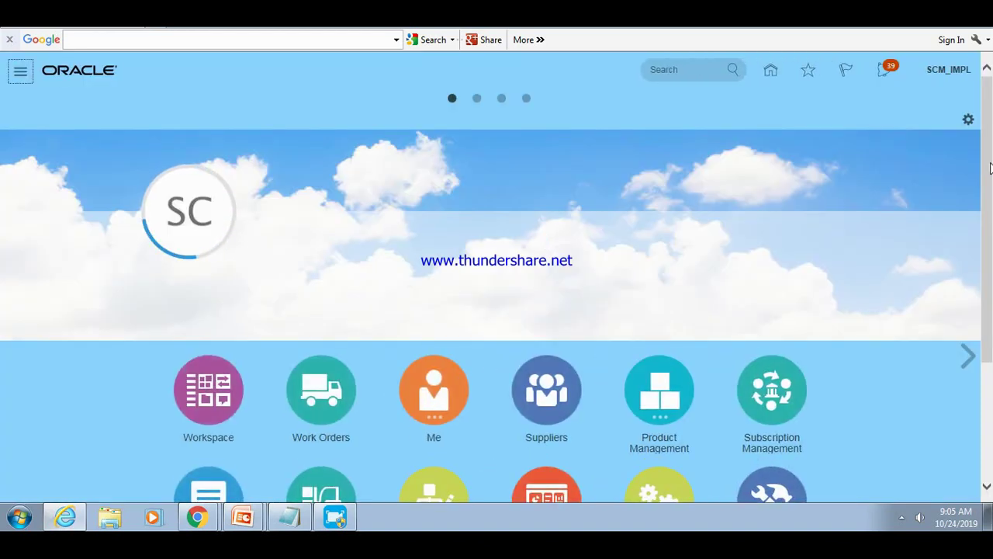
- Open the Order Management work area from the home page's Order Management group in Internet Explorer
left_click_drag(988, 163, 991, 267)
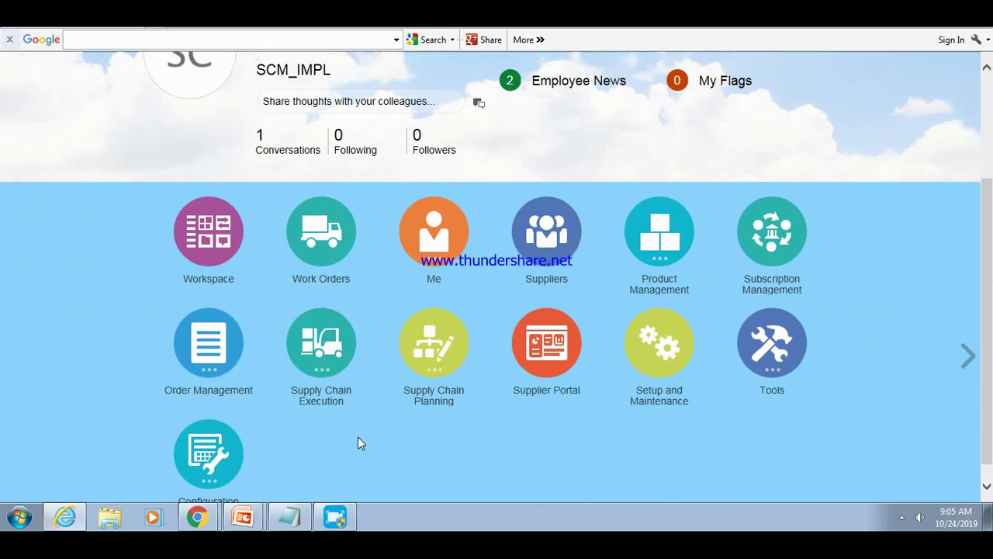
left_click(195, 352)
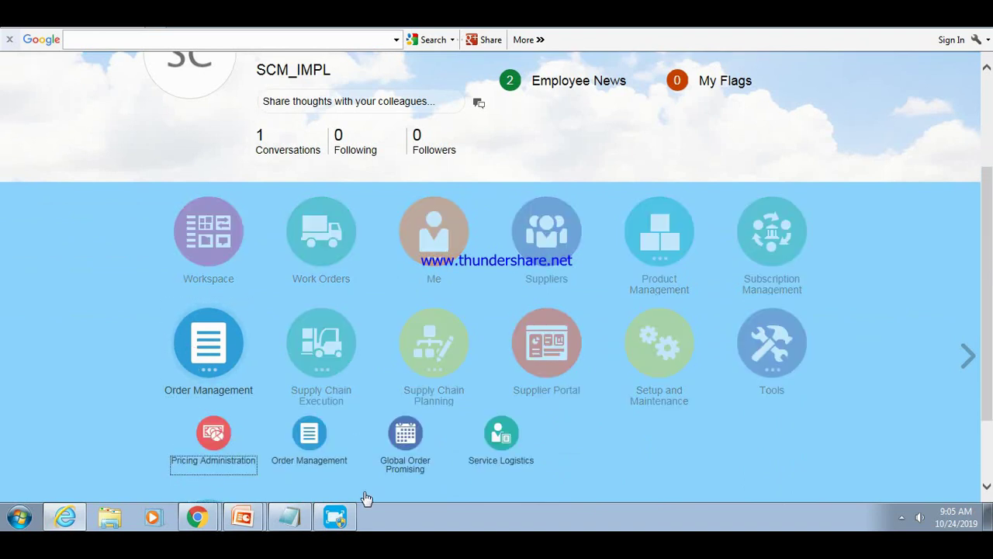
left_click(316, 450)
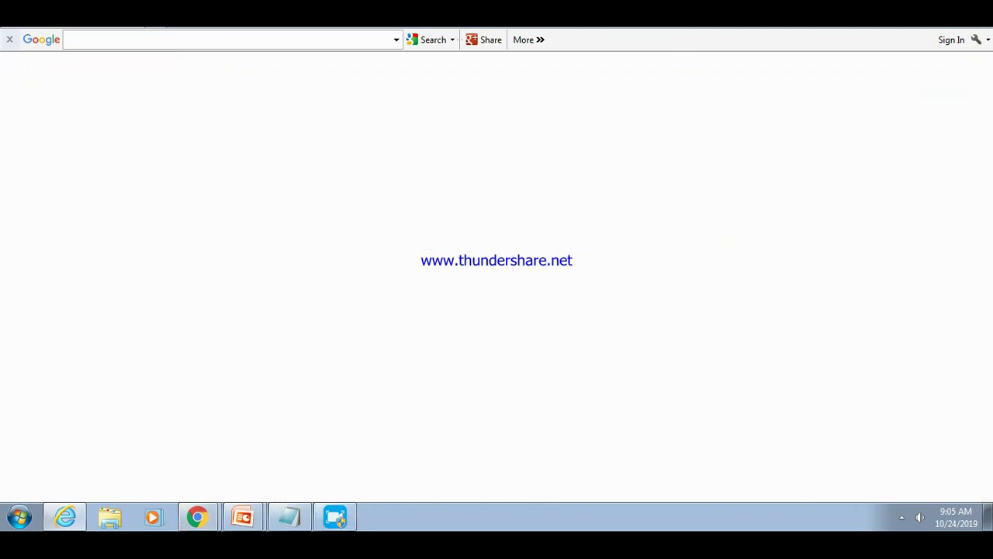
- Switch back to Chrome, review the posttransformation rule's IF conditions and THEN action, and open the argument editor of the Set Value call
left_click(196, 514)
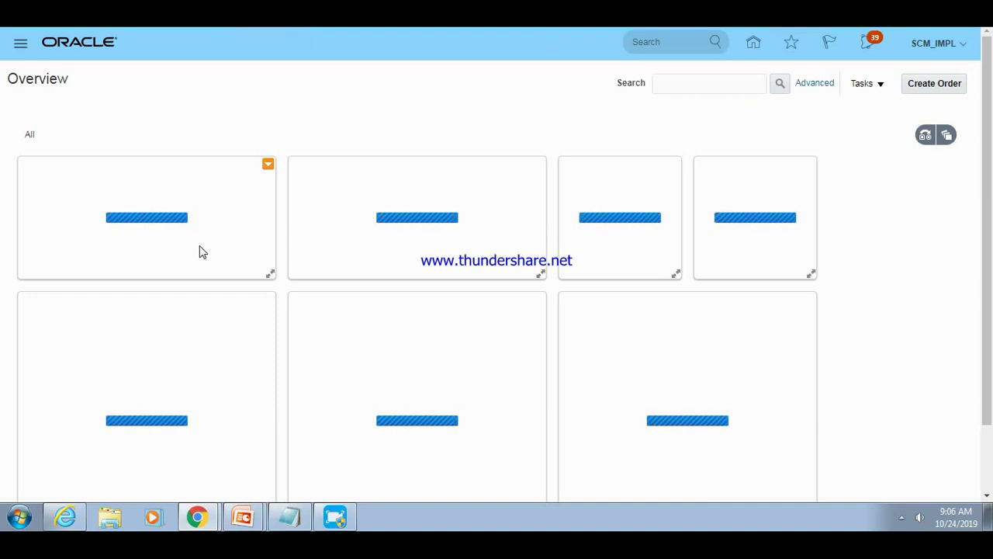
key("ctrl+Tab")
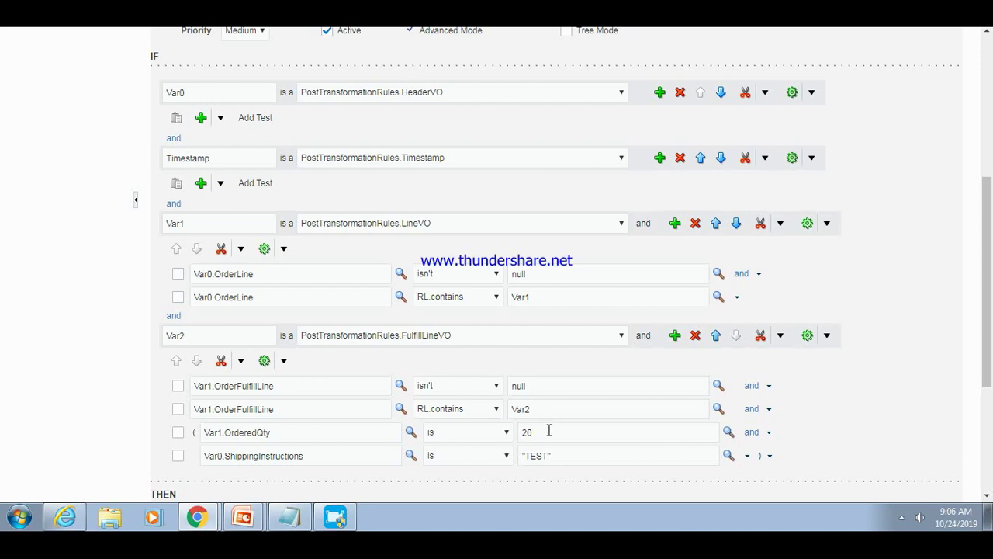
left_click_drag(982, 305, 905, 412)
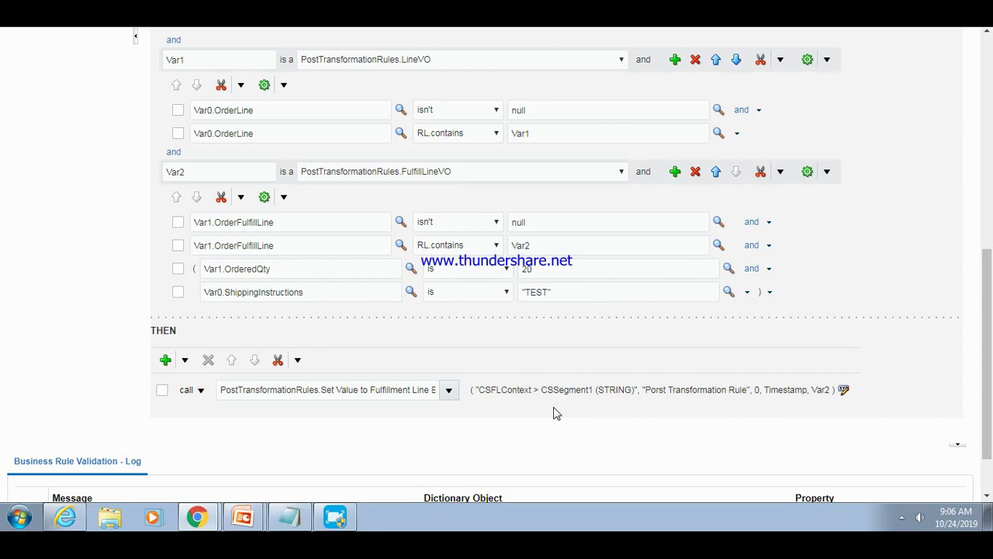
left_click(844, 390)
left_click(845, 390)
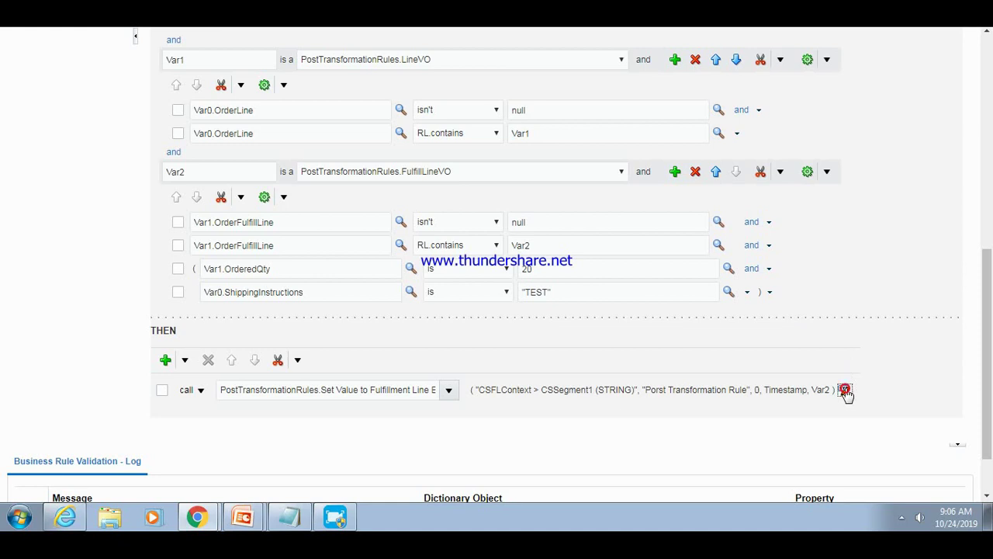